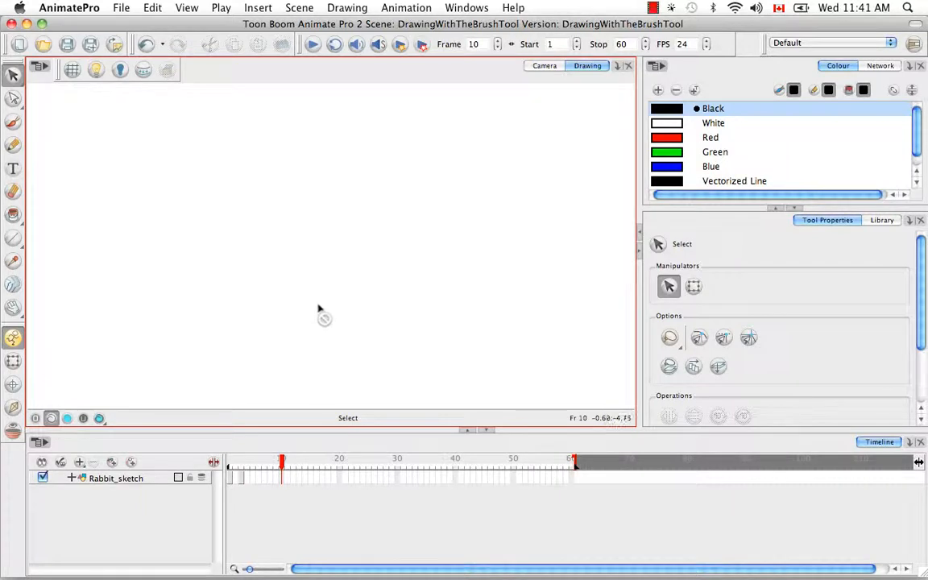
Activate the Brush tool and choose the Brush 5 preset.
{"action": "key", "text": "alt+b"}
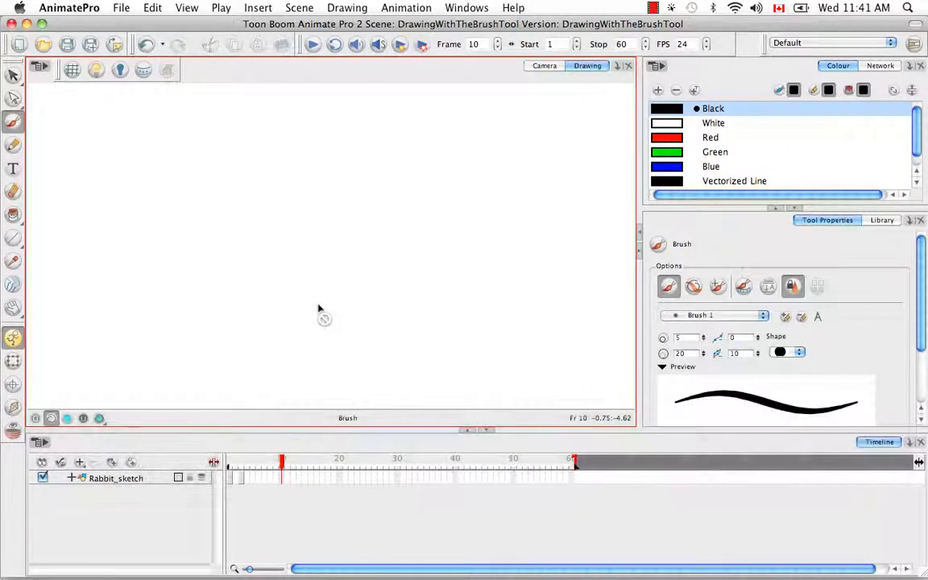
{"action": "left_click", "coordinate": [764, 316]}
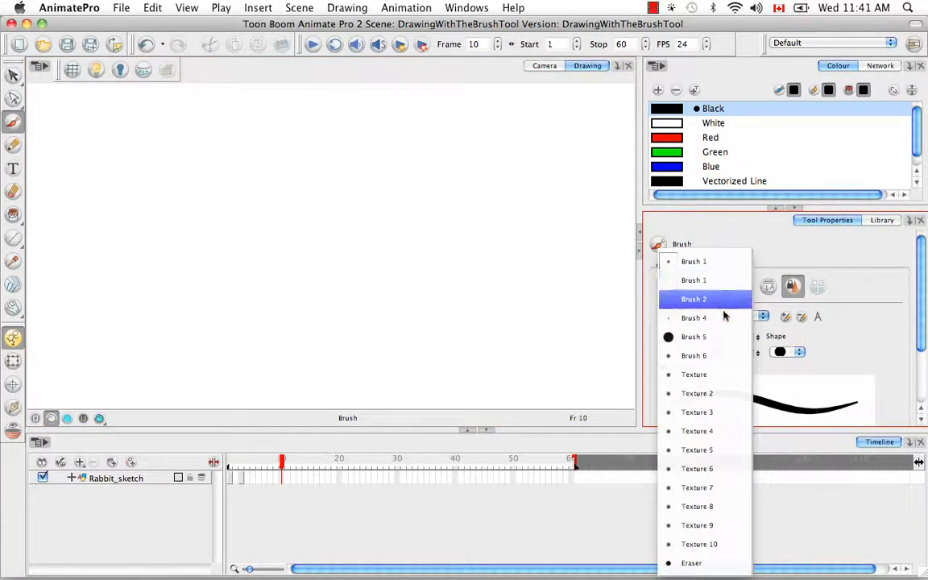
{"action": "left_click", "coordinate": [723, 335]}
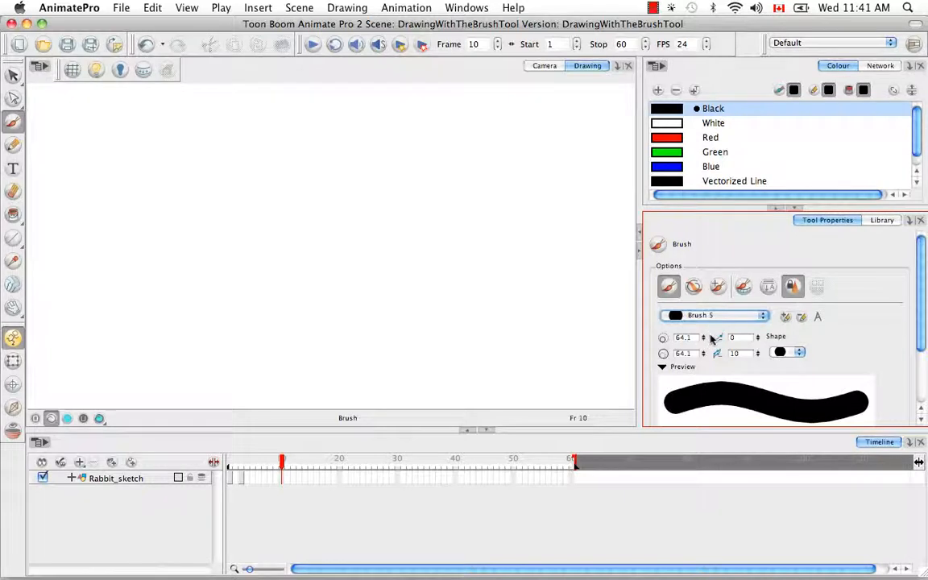
Create a new brush preset from Brush 5 and name it mybrush.
{"action": "left_click", "coordinate": [786, 316]}
{"action": "left_click", "coordinate": [819, 318]}
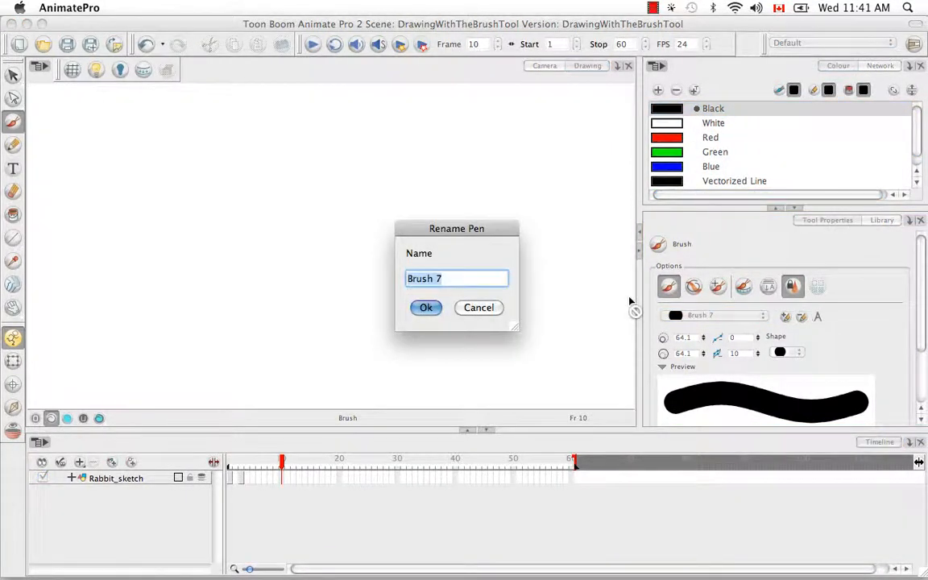
{"action": "key", "text": "BackSpace"}
{"action": "type", "text": "mybrus"}
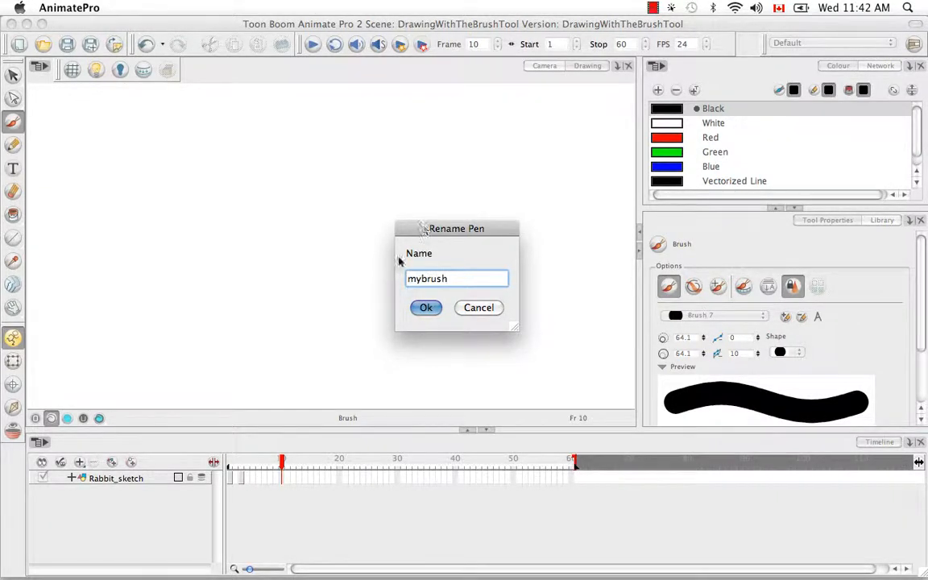
{"action": "left_click", "coordinate": [426, 307]}
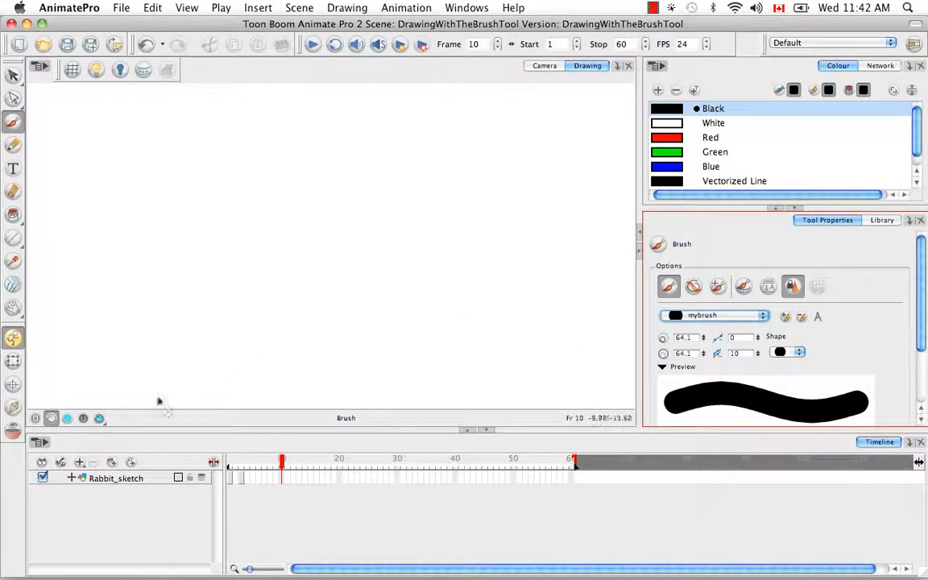
Add a new drawing layer and set the brush's minimum size to 7.8 and maximum size to 74.8.
{"action": "left_click", "coordinate": [112, 462]}
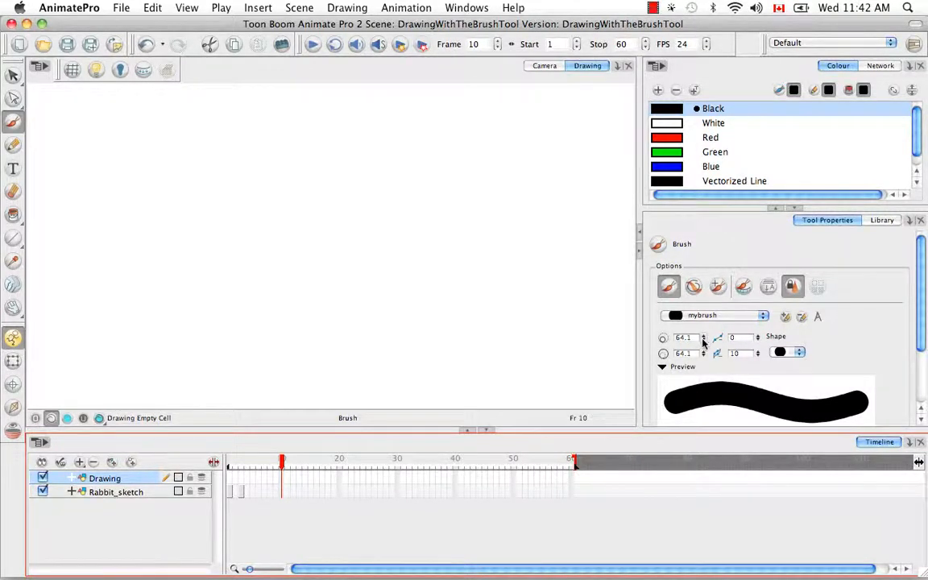
{"action": "mouse_move", "coordinate": [702, 343]}
{"action": "left_mouse_down"}
{"action": "mouse_move", "coordinate": [704, 332]}
{"action": "mouse_move", "coordinate": [706, 393]}
{"action": "mouse_move", "coordinate": [698, 367]}
{"action": "left_mouse_up"}
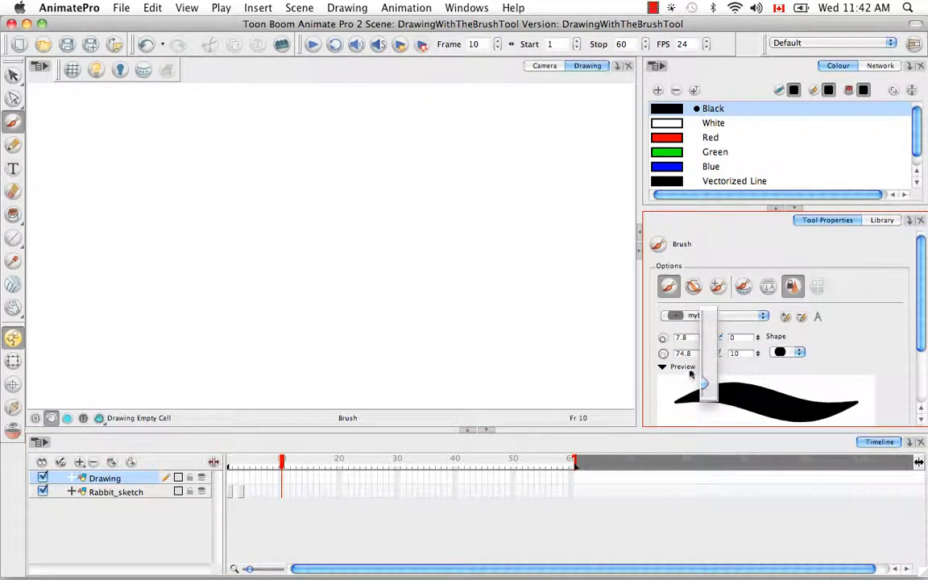
{"action": "left_click", "coordinate": [749, 370]}
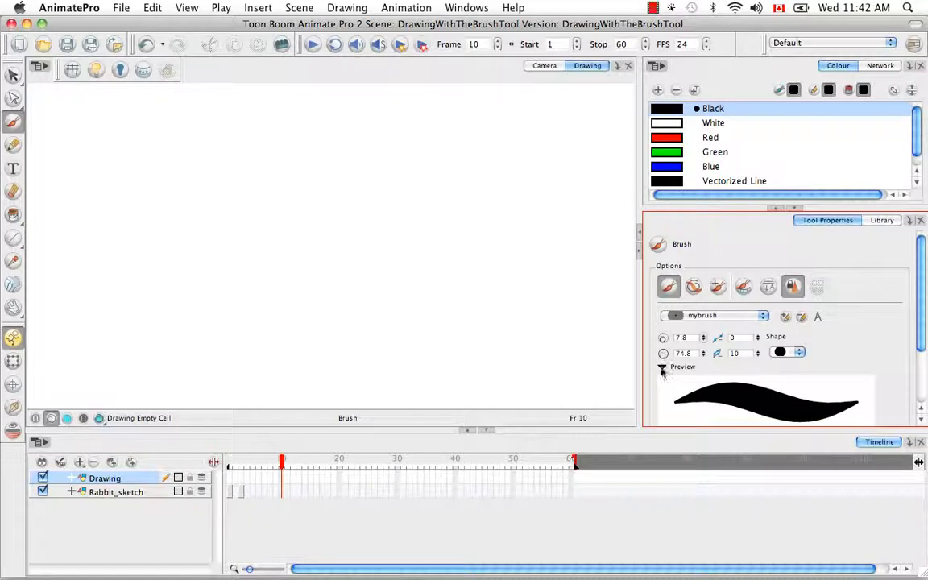
Toggle the stroke preview off and on, and paint a long rising curved test stroke in the middle of the canvas.
{"action": "left_click", "coordinate": [661, 368]}
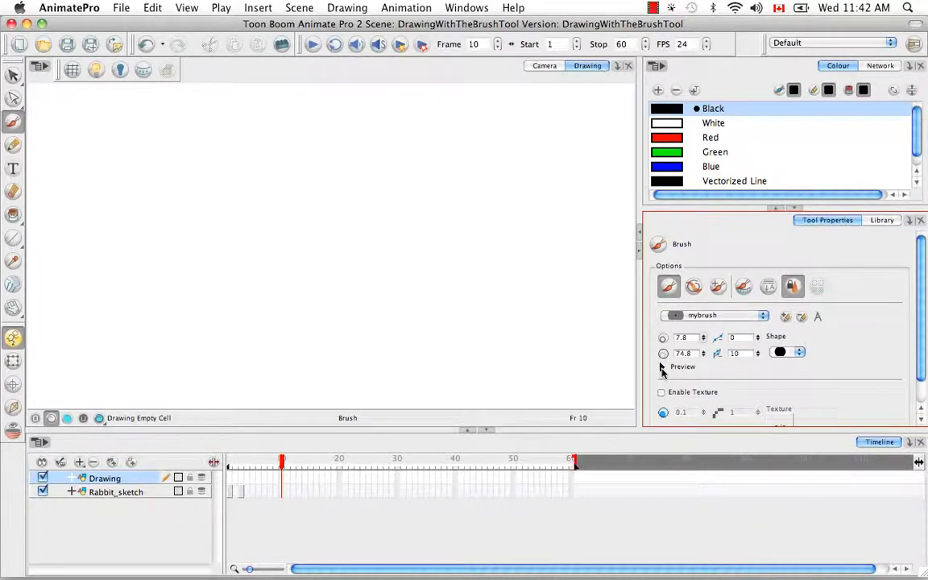
{"action": "left_click", "coordinate": [663, 368]}
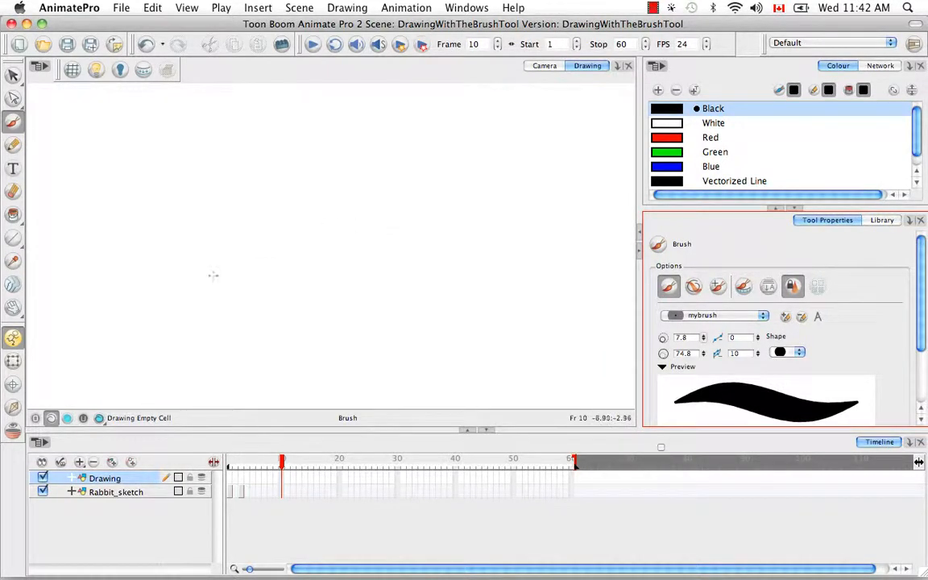
{"action": "mouse_move", "coordinate": [217, 278]}
{"action": "left_mouse_down"}
{"action": "mouse_move", "coordinate": [327, 215]}
{"action": "mouse_move", "coordinate": [449, 205]}
{"action": "left_mouse_up"}
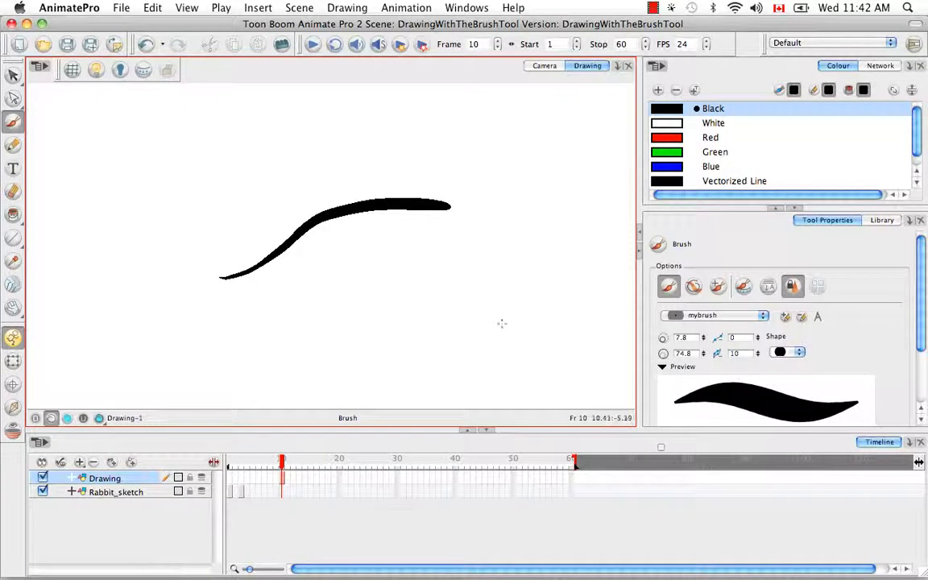
Set the brush's contour smoothness to 0 and paint a zigzag test stroke below the curved stroke.
{"action": "left_click_drag", "start_coordinate": [743, 354], "coordinate": [726, 355]}
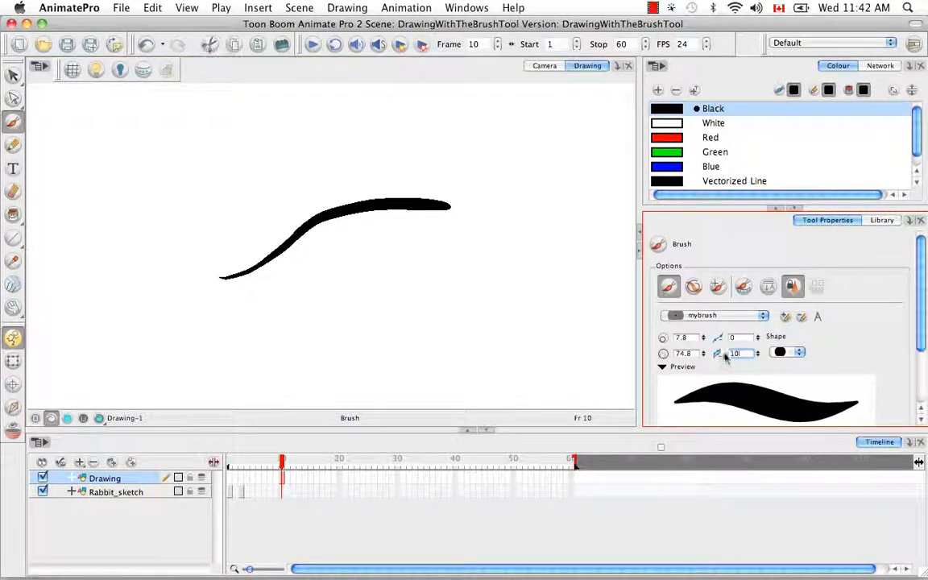
{"action": "type", "text": "0"}
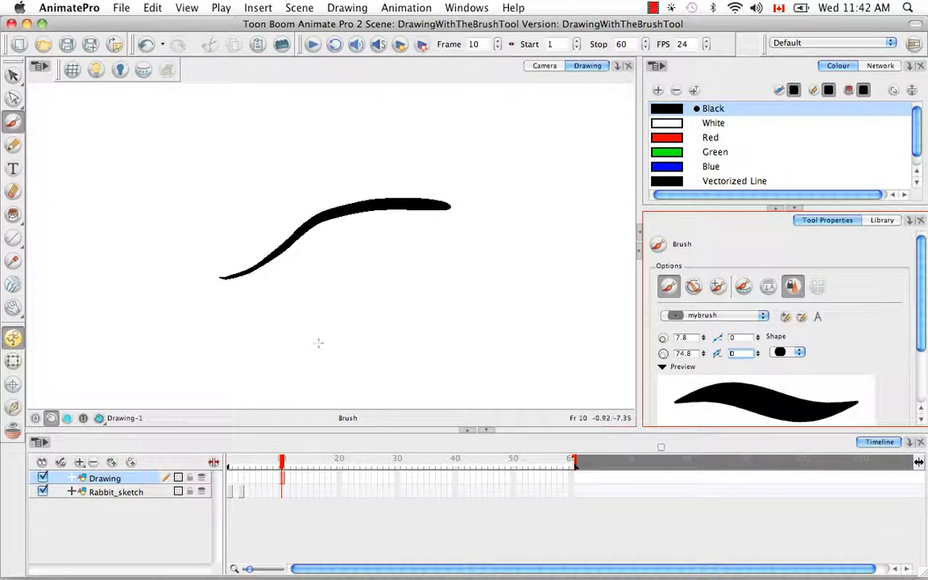
{"action": "mouse_move", "coordinate": [321, 342]}
{"action": "left_mouse_down"}
{"action": "mouse_move", "coordinate": [325, 317]}
{"action": "mouse_move", "coordinate": [420, 318]}
{"action": "mouse_move", "coordinate": [489, 294]}
{"action": "left_mouse_up"}
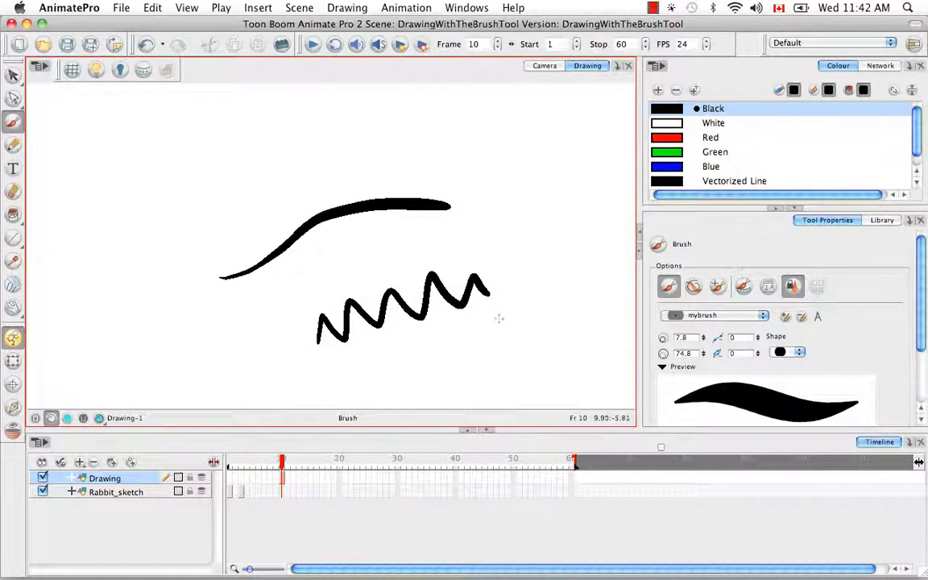
Set the brush's contour smoothness to 10 and paint a zigzag test stroke above the curved stroke.
{"action": "left_click", "coordinate": [733, 354]}
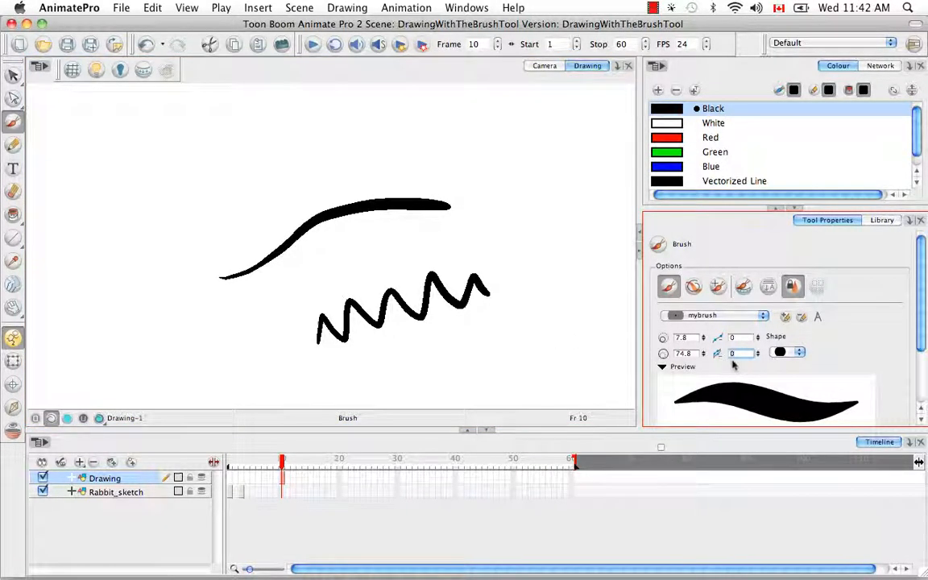
{"action": "type", "text": "1"}
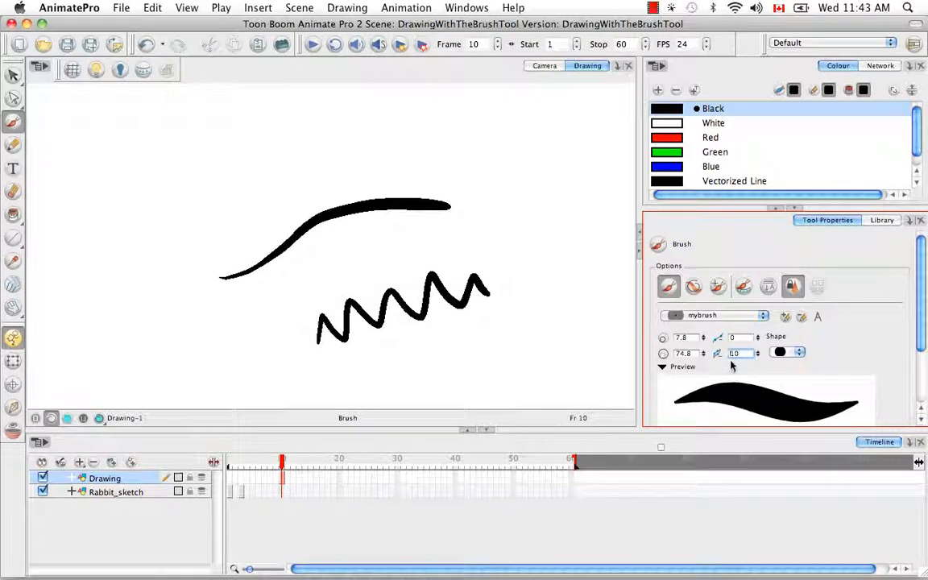
{"action": "mouse_move", "coordinate": [260, 181]}
{"action": "left_mouse_down"}
{"action": "mouse_move", "coordinate": [286, 182]}
{"action": "mouse_move", "coordinate": [365, 146]}
{"action": "mouse_move", "coordinate": [419, 159]}
{"action": "left_mouse_up"}
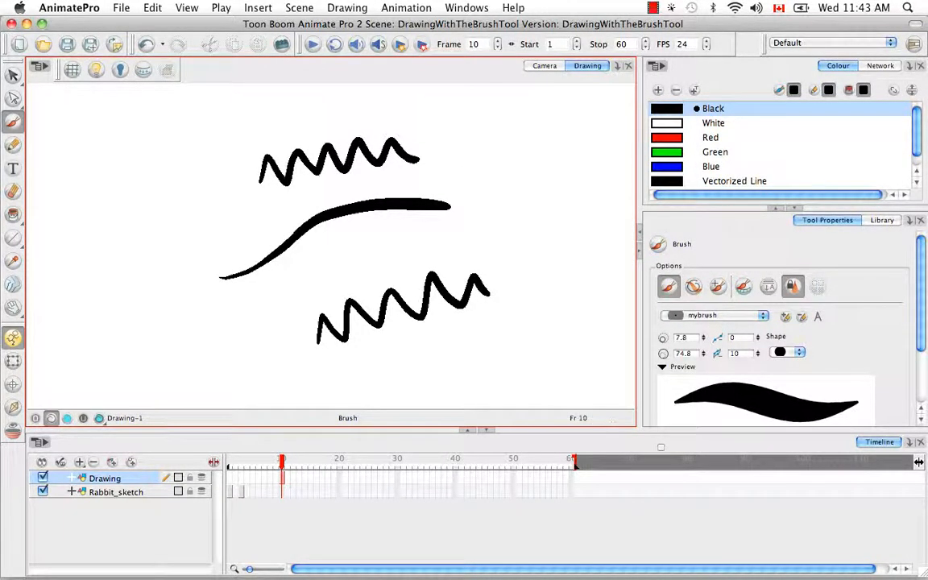
Set the brush's central line smoothness to 5 and paint another zigzag stroke rising beside the end of the curved stroke.
{"action": "left_click", "coordinate": [735, 337]}
{"action": "type", "text": "3"}
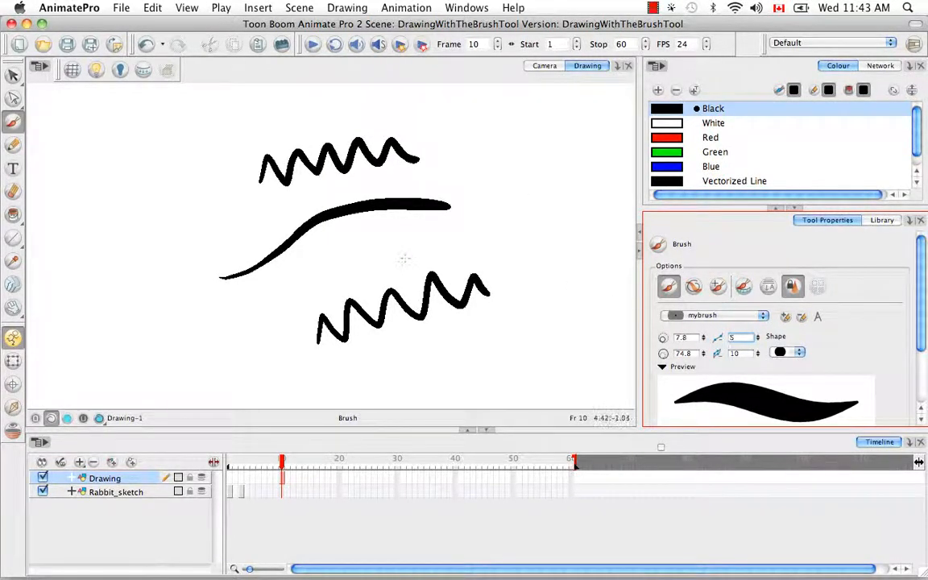
{"action": "mouse_move", "coordinate": [398, 253]}
{"action": "left_mouse_down"}
{"action": "mouse_move", "coordinate": [491, 215]}
{"action": "mouse_move", "coordinate": [560, 205]}
{"action": "mouse_move", "coordinate": [573, 214]}
{"action": "left_mouse_up"}
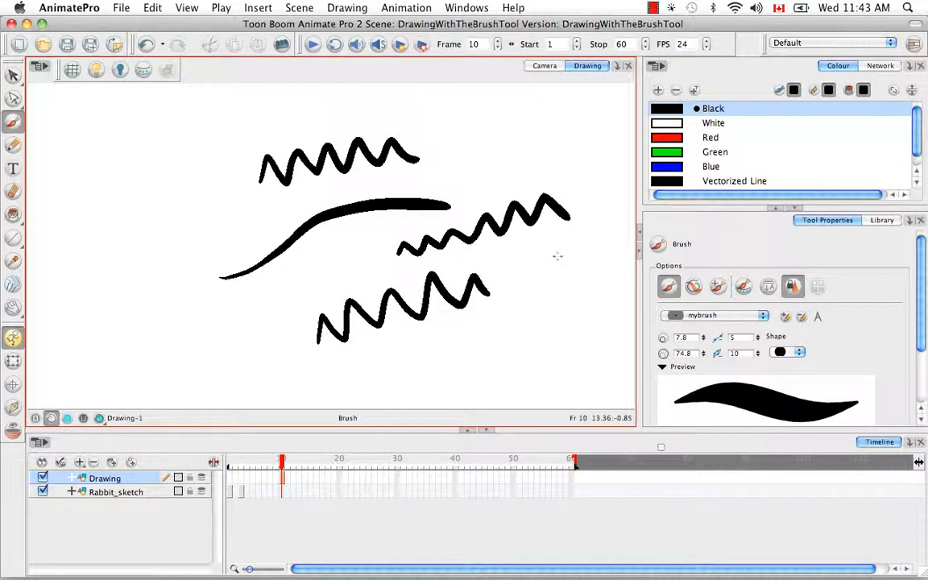
Change the brush tip shape to the slanted ellipse and paint a winding test stroke beside the start of the curved stroke.
{"action": "left_click", "coordinate": [800, 354]}
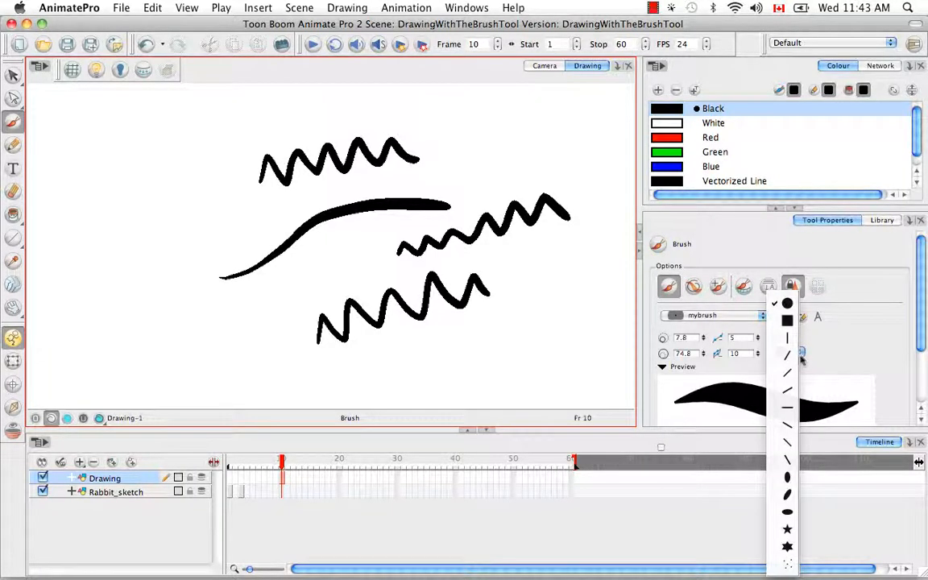
{"action": "left_click", "coordinate": [790, 494]}
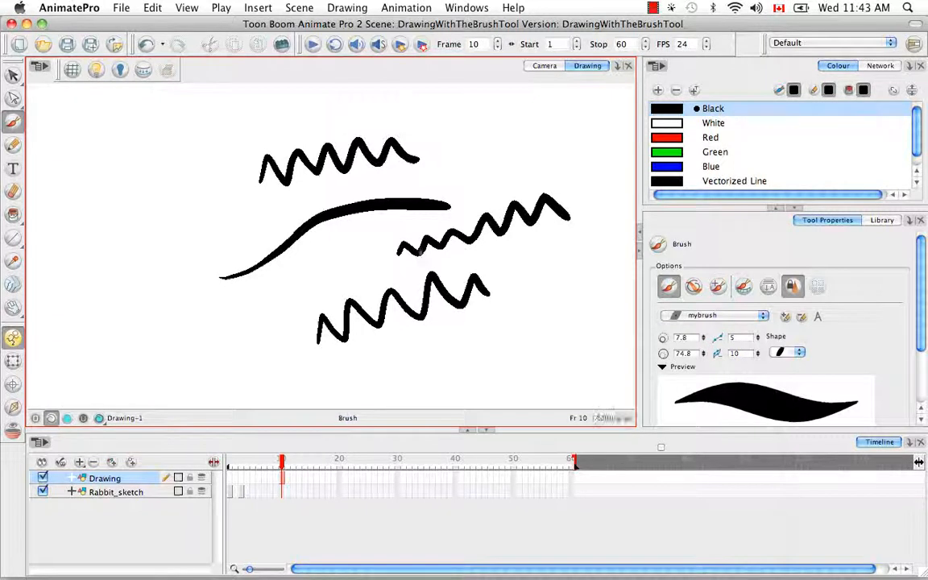
{"action": "mouse_move", "coordinate": [158, 151]}
{"action": "left_mouse_down"}
{"action": "mouse_move", "coordinate": [98, 227]}
{"action": "mouse_move", "coordinate": [149, 238]}
{"action": "mouse_move", "coordinate": [128, 284]}
{"action": "mouse_move", "coordinate": [179, 318]}
{"action": "mouse_move", "coordinate": [226, 319]}
{"action": "left_mouse_up"}
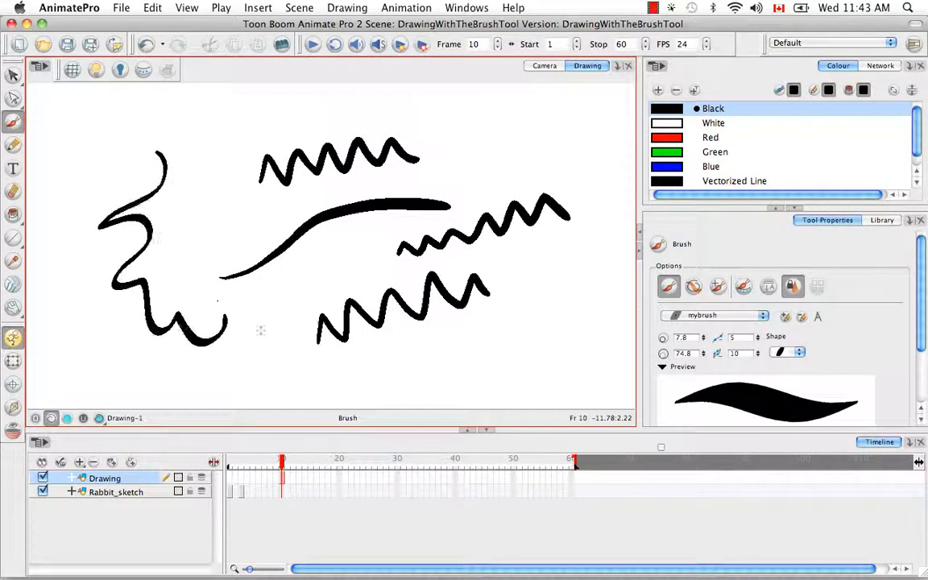
Change the brush tip shape to the square and paint a small rectangular outline beside the upper zigzag.
{"action": "left_click", "coordinate": [786, 352]}
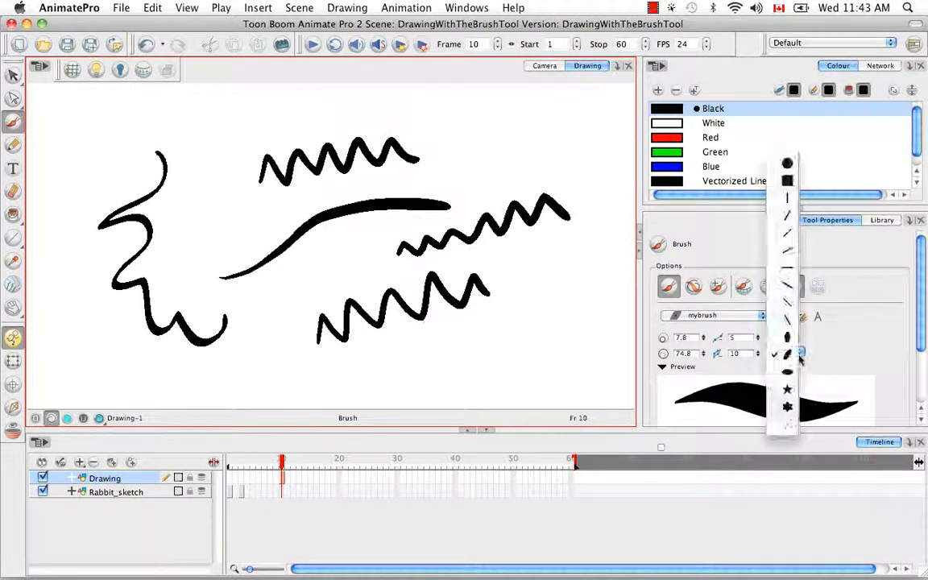
{"action": "left_click", "coordinate": [785, 181]}
{"action": "mouse_move", "coordinate": [450, 128]}
{"action": "left_mouse_down"}
{"action": "mouse_move", "coordinate": [481, 128]}
{"action": "mouse_move", "coordinate": [528, 155]}
{"action": "mouse_move", "coordinate": [484, 182]}
{"action": "mouse_move", "coordinate": [453, 161]}
{"action": "mouse_move", "coordinate": [452, 126]}
{"action": "left_mouse_up"}
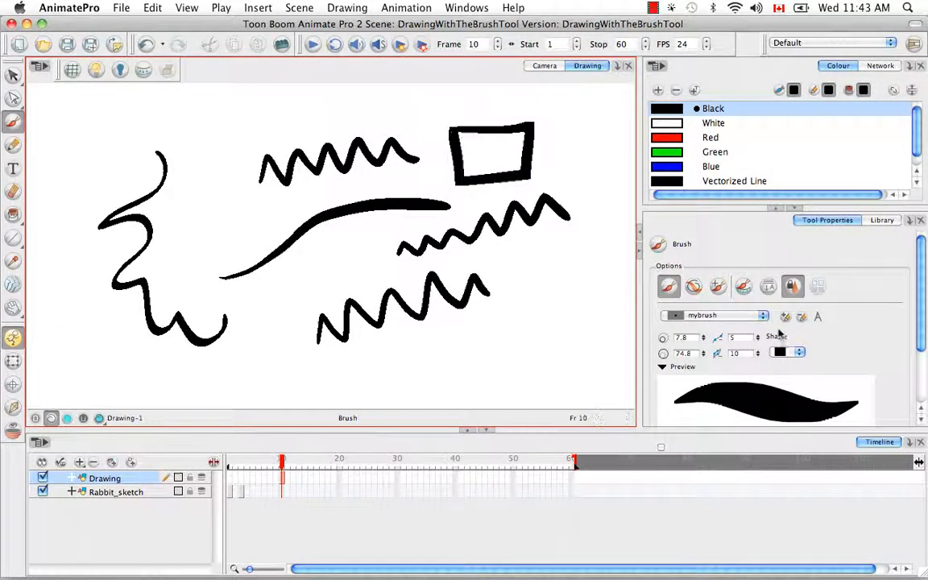
Change the brush tip shape to the scattered dots and paint two long multi-line strokes between the winding stroke and the upper zigzag.
{"action": "left_click", "coordinate": [800, 354]}
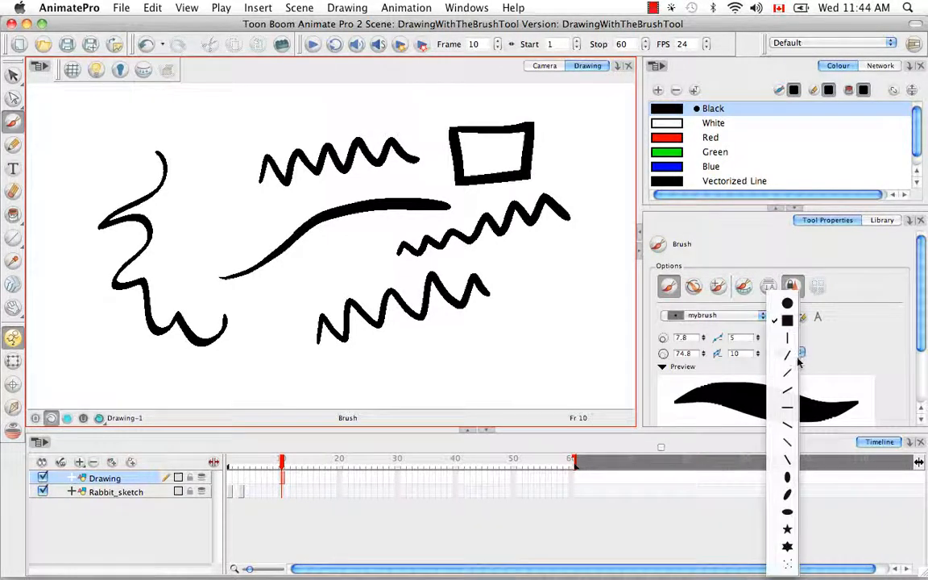
{"action": "left_click", "coordinate": [787, 561]}
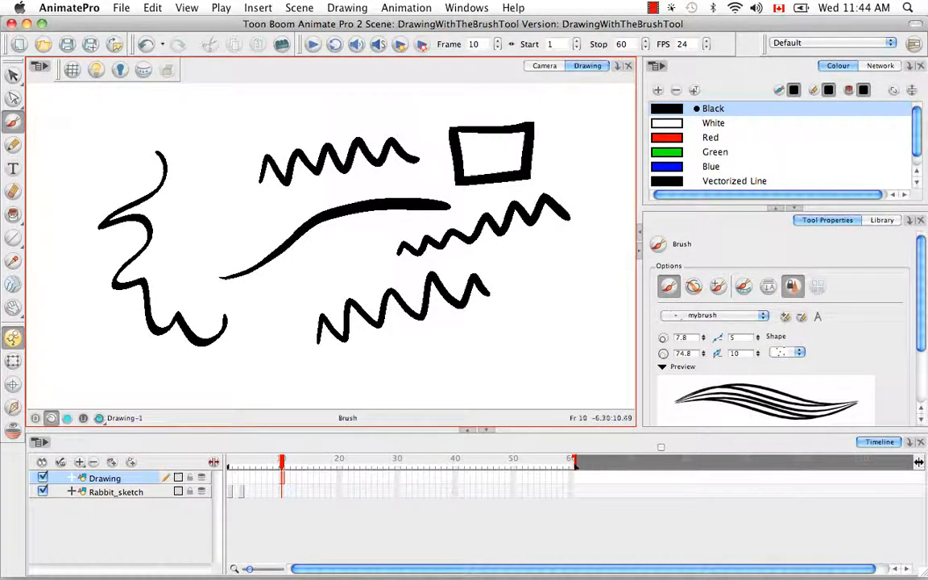
{"action": "left_click_drag", "start_coordinate": [236, 121], "coordinate": [180, 262]}
{"action": "mouse_move", "coordinate": [236, 124]}
{"action": "left_mouse_down"}
{"action": "mouse_move", "coordinate": [191, 284]}
{"action": "mouse_move", "coordinate": [241, 170]}
{"action": "mouse_move", "coordinate": [205, 316]}
{"action": "left_mouse_up"}
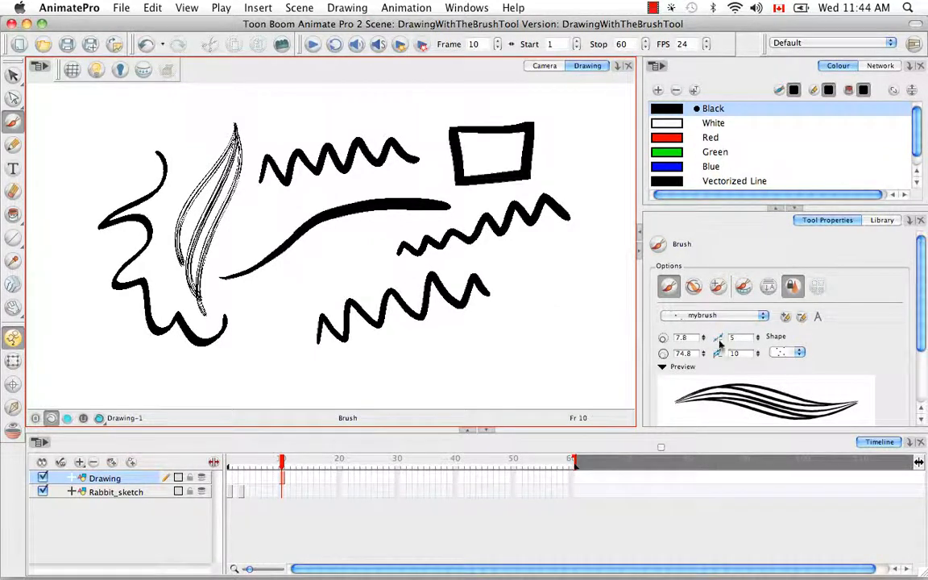
Delete the mybrush preset and check the brush preset list.
{"action": "left_click", "coordinate": [763, 316]}
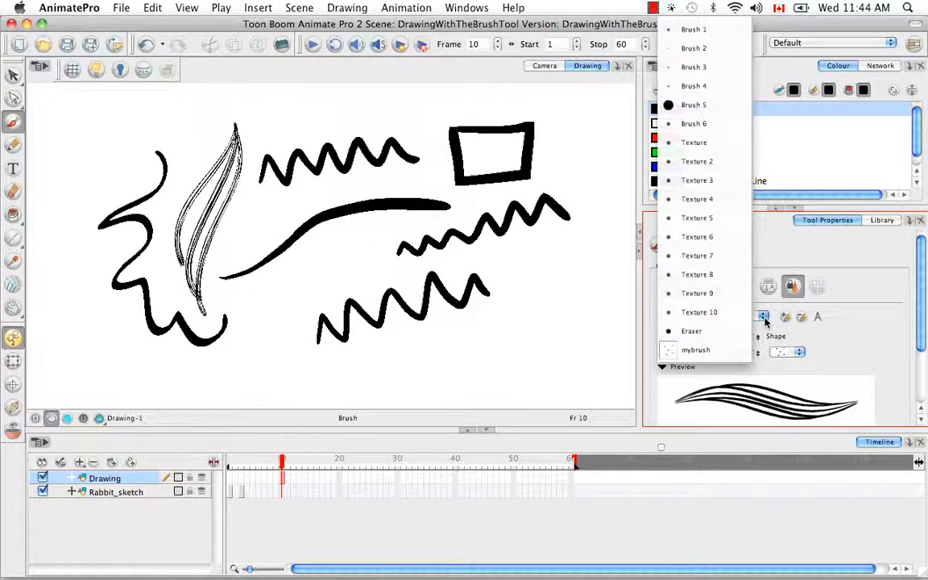
{"action": "left_click", "coordinate": [736, 351]}
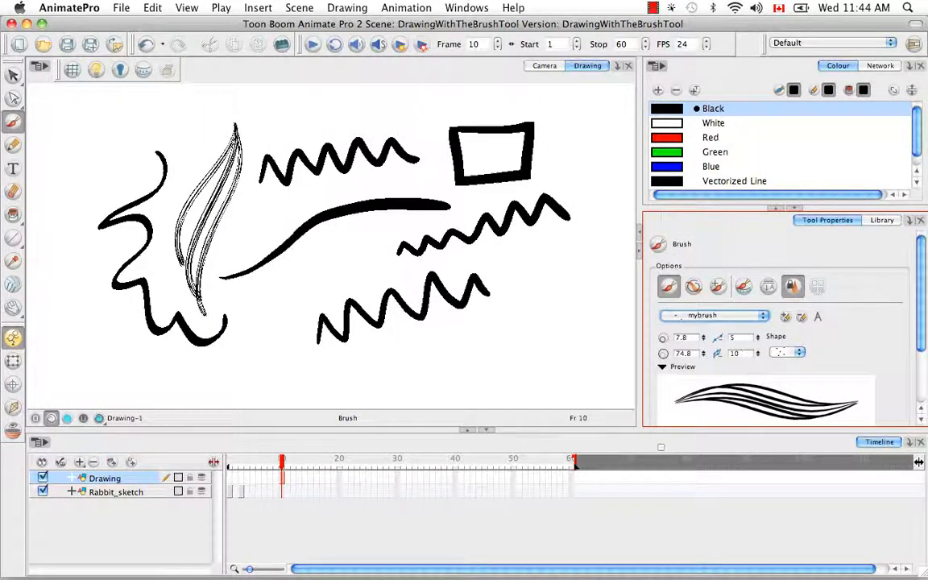
{"action": "left_click", "coordinate": [802, 317]}
{"action": "left_click", "coordinate": [764, 316]}
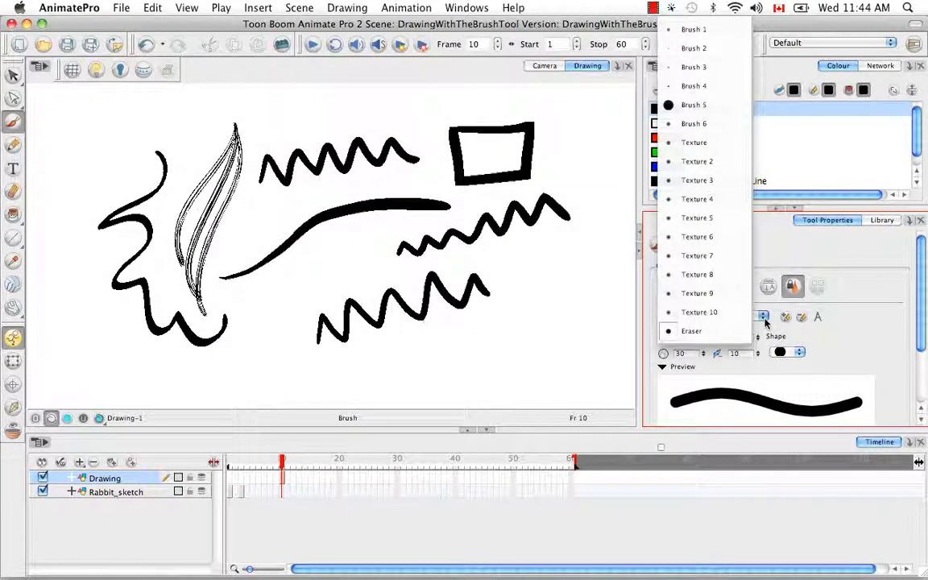
{"action": "left_click", "coordinate": [835, 342]}
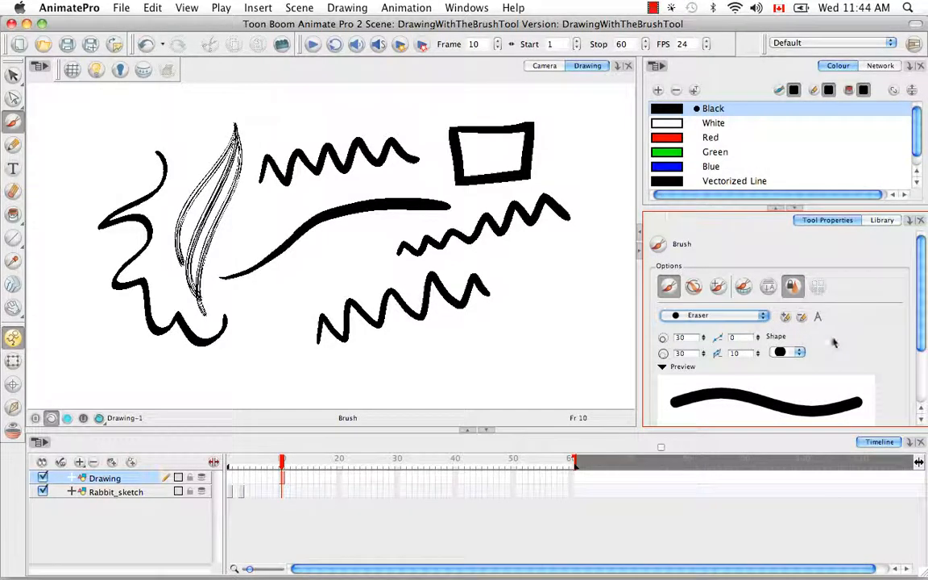
Delete the test drawing at frame 10 of the Drawing layer, and go to frame 1 of the Rabbit_sketch layer.
{"action": "left_click", "coordinate": [283, 480]}
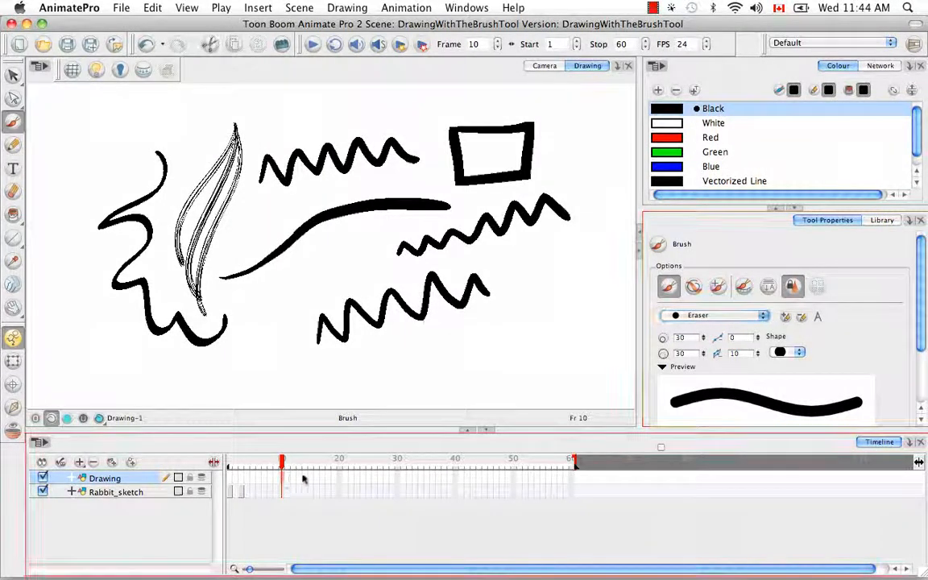
{"action": "key", "text": "Delete"}
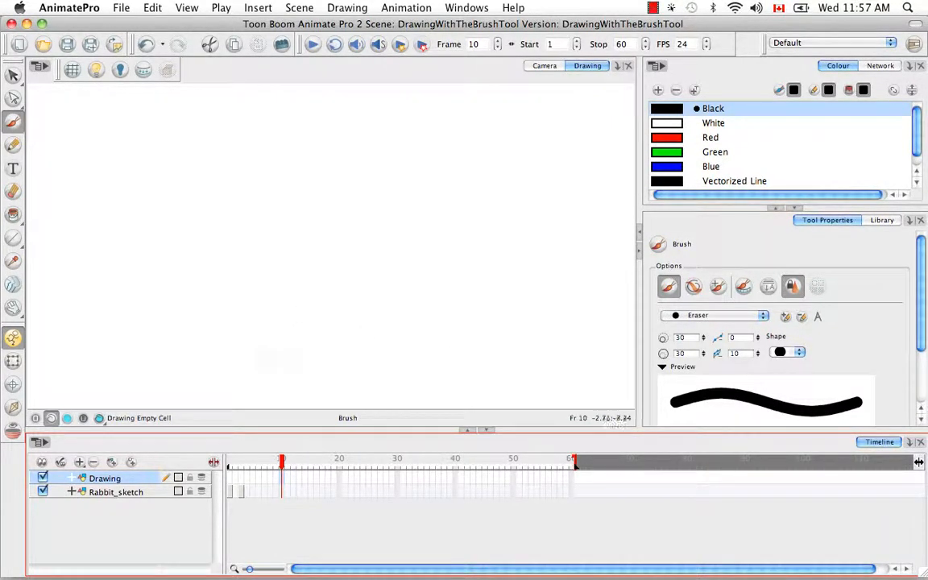
{"action": "left_click", "coordinate": [229, 495]}
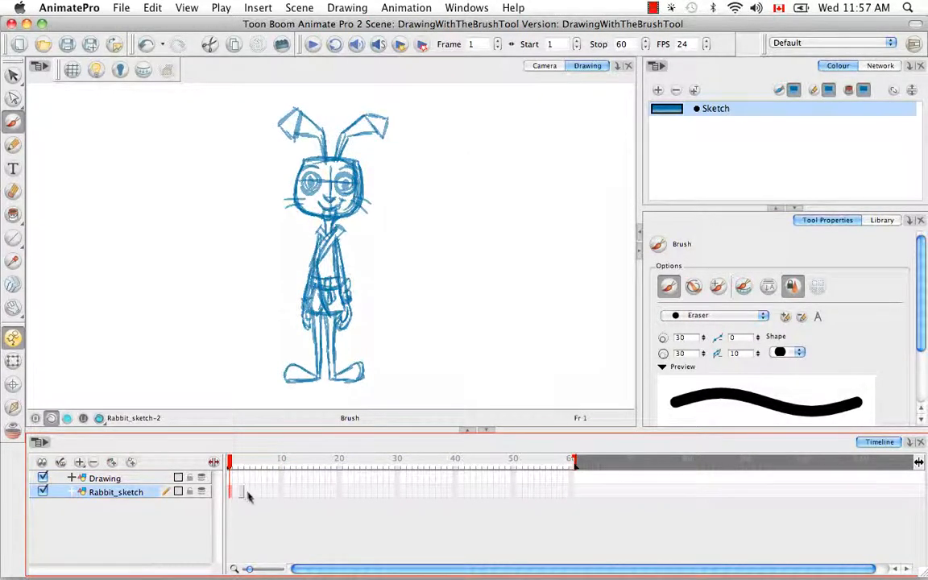
Compare the rabbit sketches at frames 1 and 3, and turn on the grid and light table at frame 1.
{"action": "left_click", "coordinate": [242, 495]}
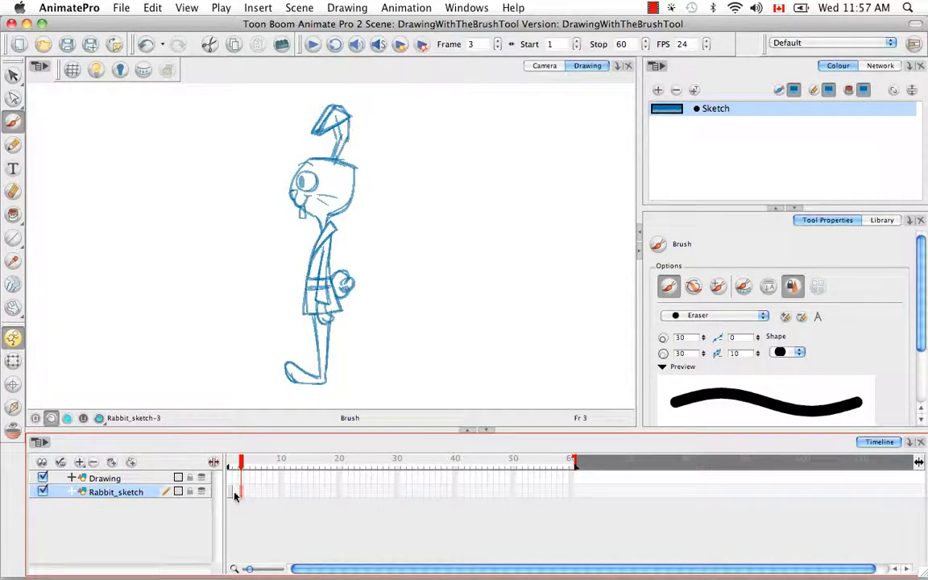
{"action": "left_click", "coordinate": [230, 495]}
{"action": "left_click", "coordinate": [230, 493]}
{"action": "left_click", "coordinate": [240, 493]}
{"action": "left_click", "coordinate": [230, 493]}
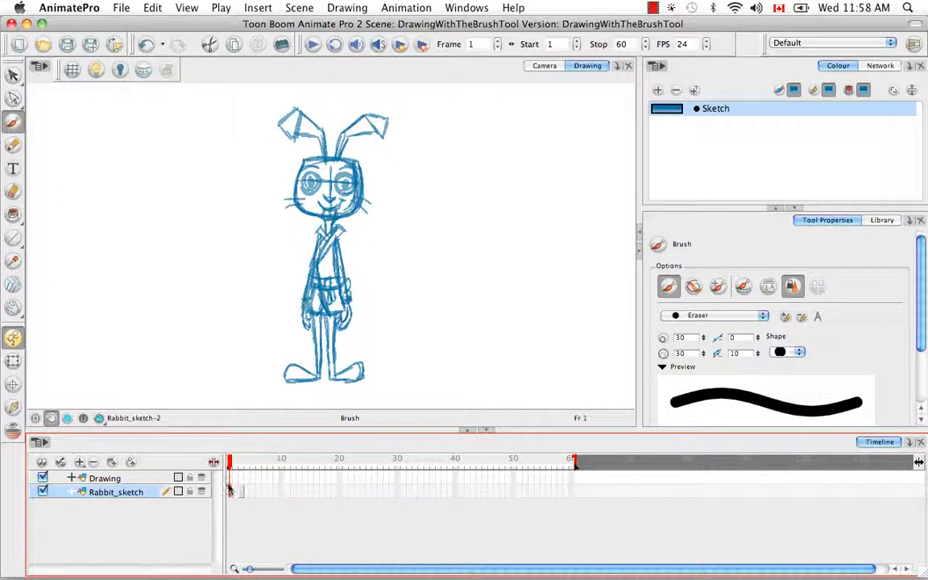
{"action": "left_click", "coordinate": [73, 71]}
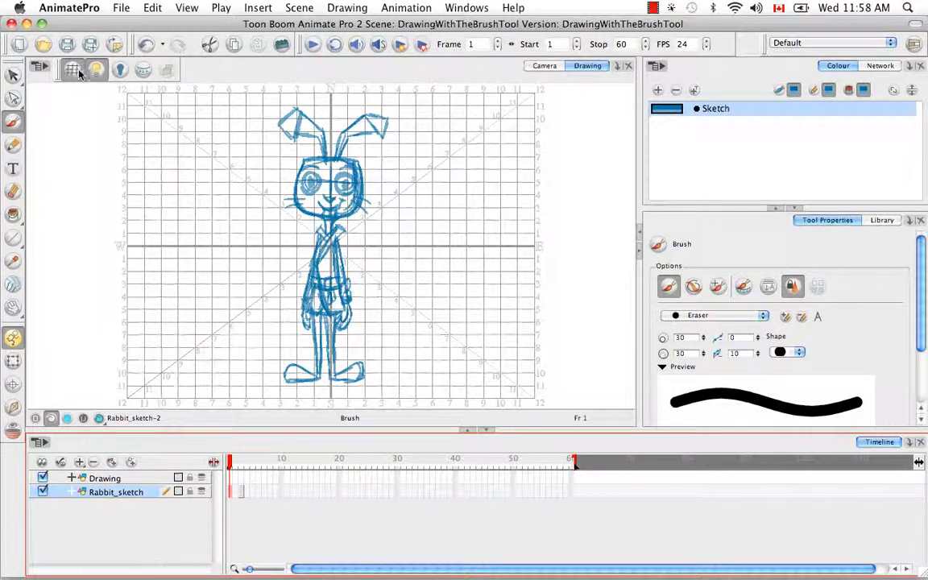
Choose the Brush 1 preset and make the Drawing layer active.
{"action": "left_click", "coordinate": [763, 315]}
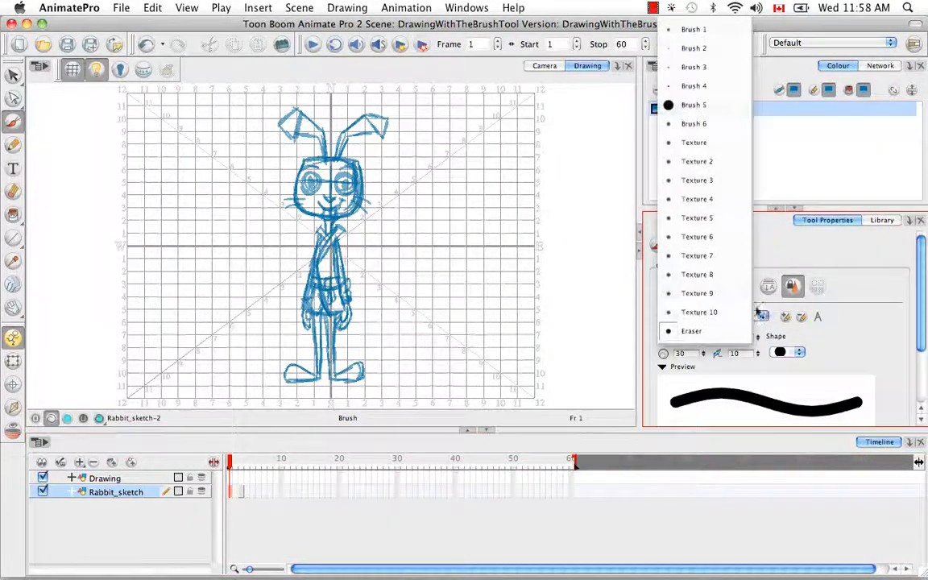
{"action": "left_click", "coordinate": [701, 32]}
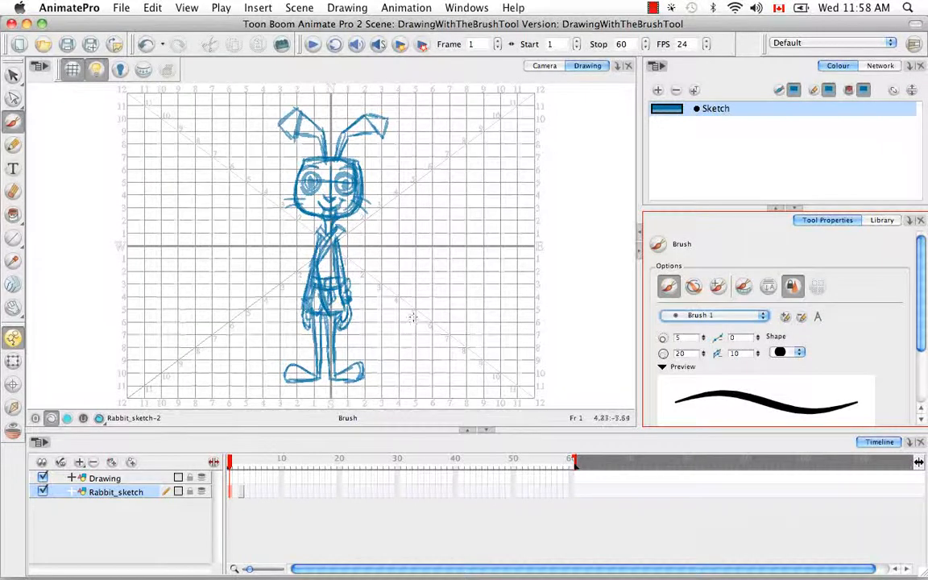
{"action": "left_click", "coordinate": [145, 478]}
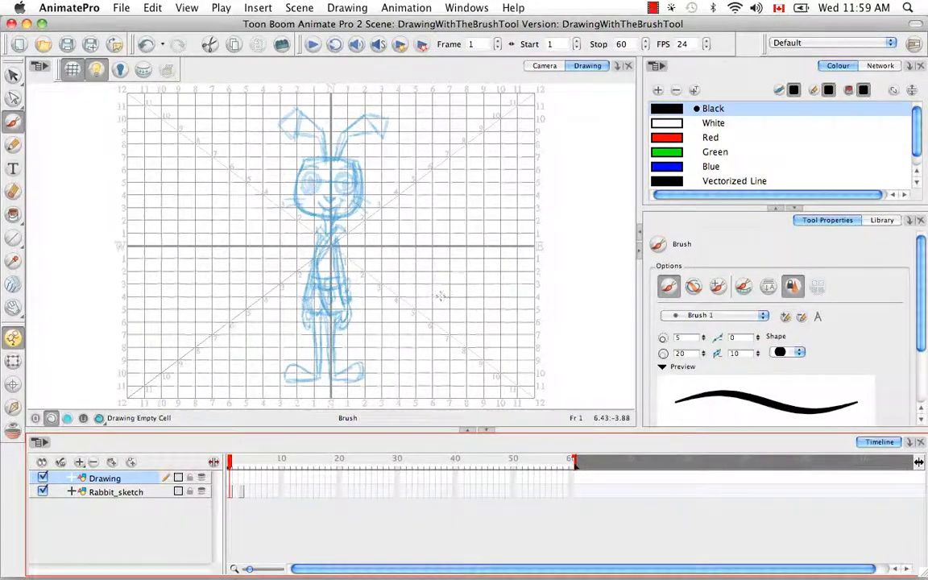
Paint a straight black guideline across the top of the rabbit's head at frame 1 of the Drawing layer.
{"action": "left_click_drag", "start_coordinate": [446, 290], "coordinate": [456, 259]}
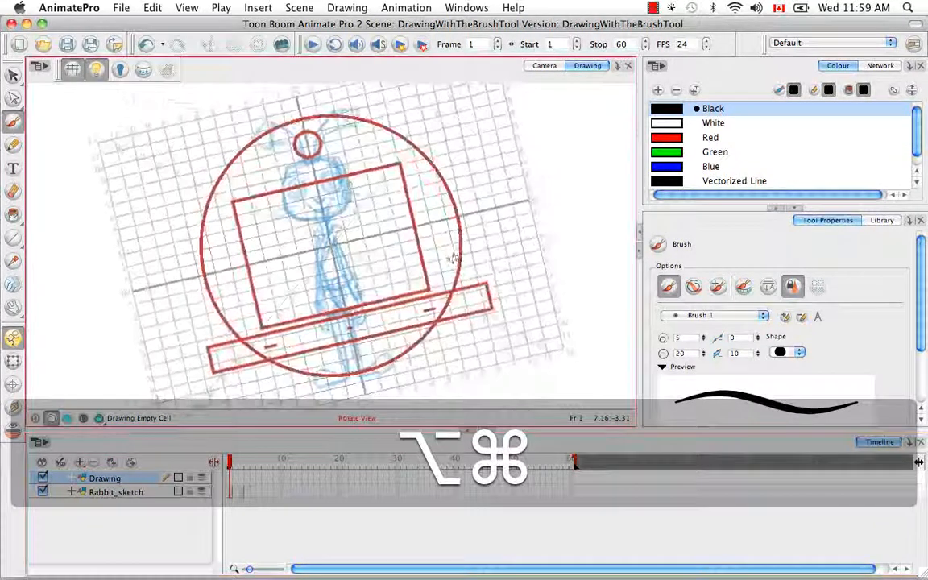
{"action": "key", "text": "super+equal"}
{"action": "key", "text": "super+equal"}
{"action": "key", "text": "super+equal"}
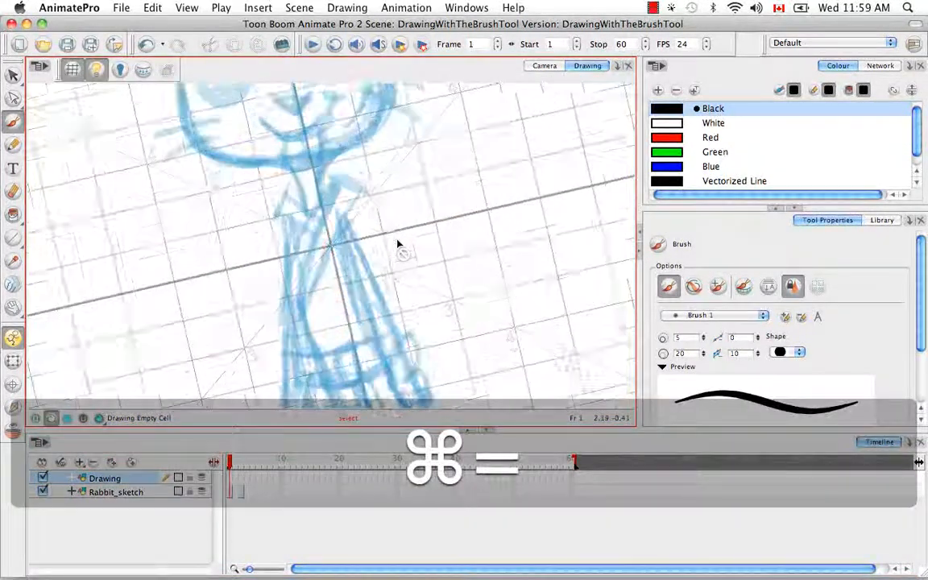
{"action": "key", "text": "space"}
{"action": "left_click_drag", "start_coordinate": [345, 249], "coordinate": [365, 396]}
{"action": "left_click_drag", "start_coordinate": [347, 161], "coordinate": [411, 237]}
{"action": "left_click", "coordinate": [231, 480]}
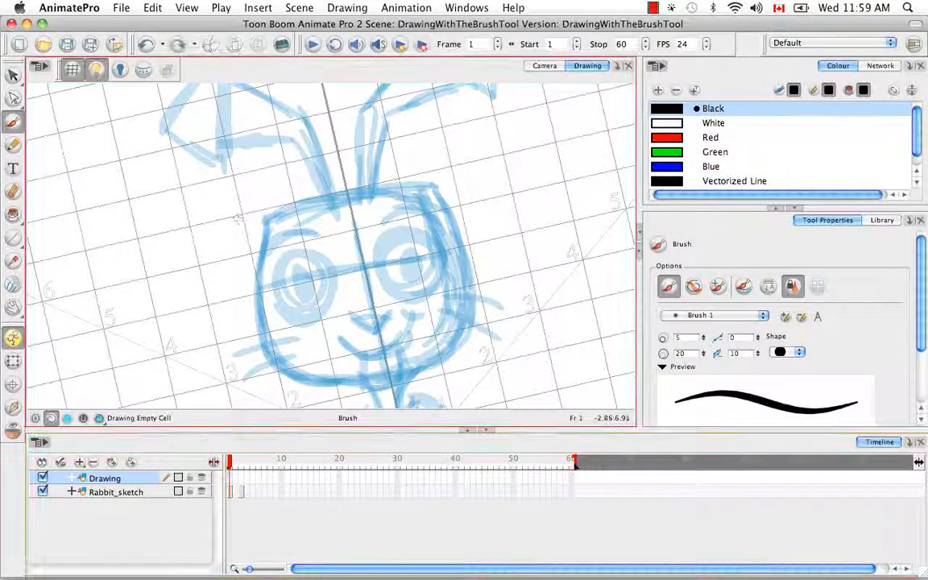
{"action": "left_click_drag", "start_coordinate": [239, 216], "coordinate": [465, 163]}
Paint two more parallel guidelines across the rabbit's face, one at the chin and one at eye level.
{"action": "key", "text": "space"}
{"action": "left_click_drag", "start_coordinate": [386, 299], "coordinate": [373, 201]}
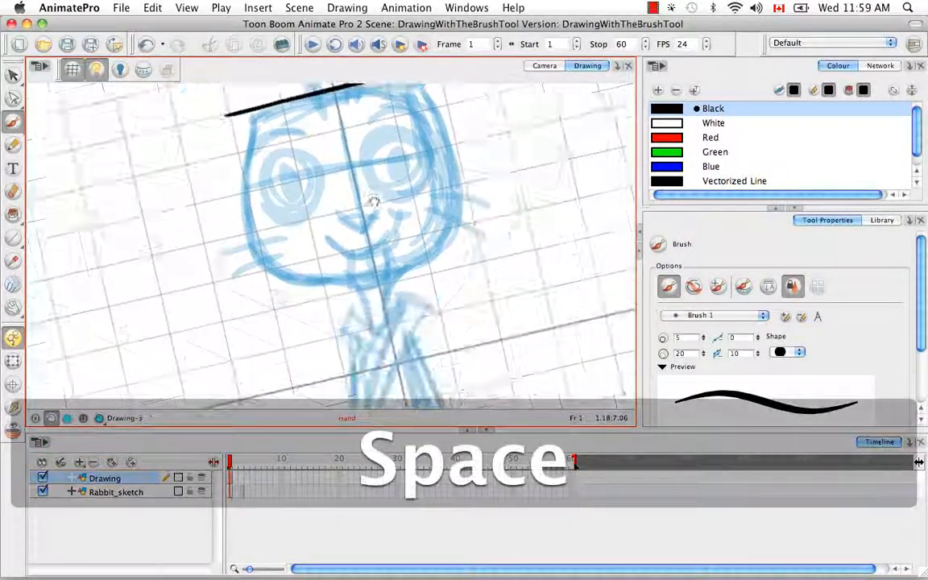
{"action": "left_click_drag", "start_coordinate": [282, 295], "coordinate": [457, 257]}
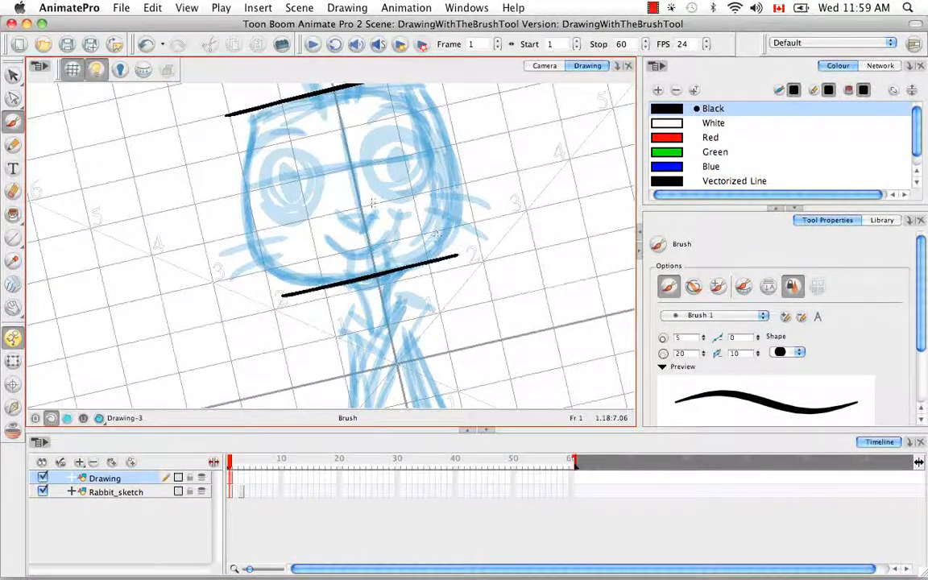
{"action": "key", "text": "space"}
{"action": "left_click_drag", "start_coordinate": [374, 203], "coordinate": [381, 266]}
{"action": "left_click_drag", "start_coordinate": [252, 250], "coordinate": [479, 196]}
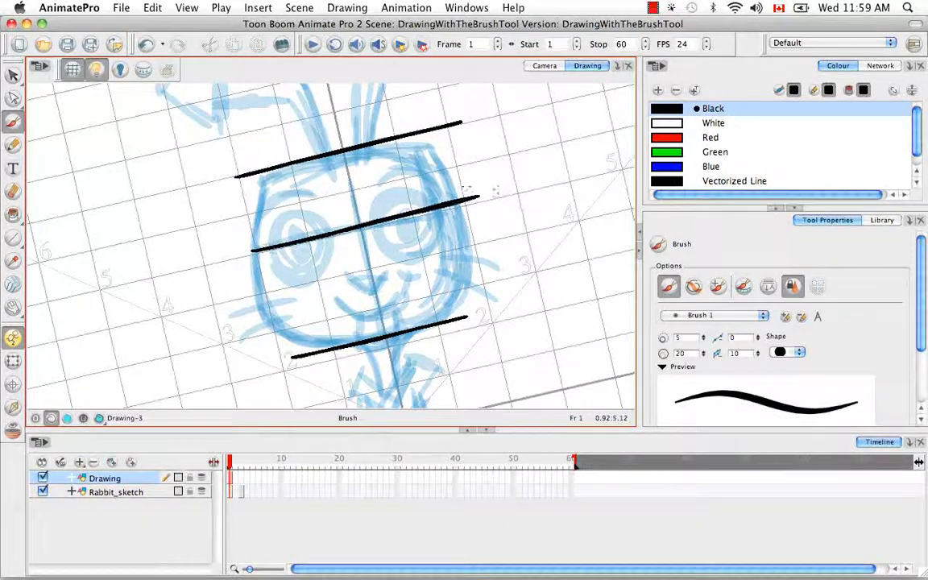
Paint a short guideline at the upper tip of each of the rabbit's ears, following the grid.
{"action": "key", "text": "space"}
{"action": "mouse_move", "coordinate": [332, 150]}
{"action": "left_mouse_down"}
{"action": "mouse_move", "coordinate": [373, 224]}
{"action": "mouse_move", "coordinate": [369, 258]}
{"action": "left_mouse_up"}
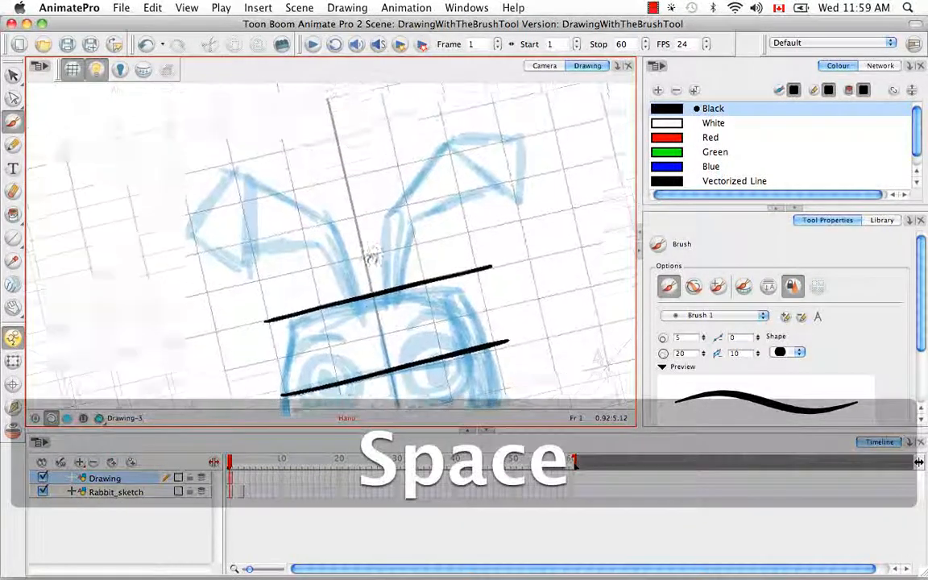
{"action": "left_click_drag", "start_coordinate": [191, 191], "coordinate": [270, 172]}
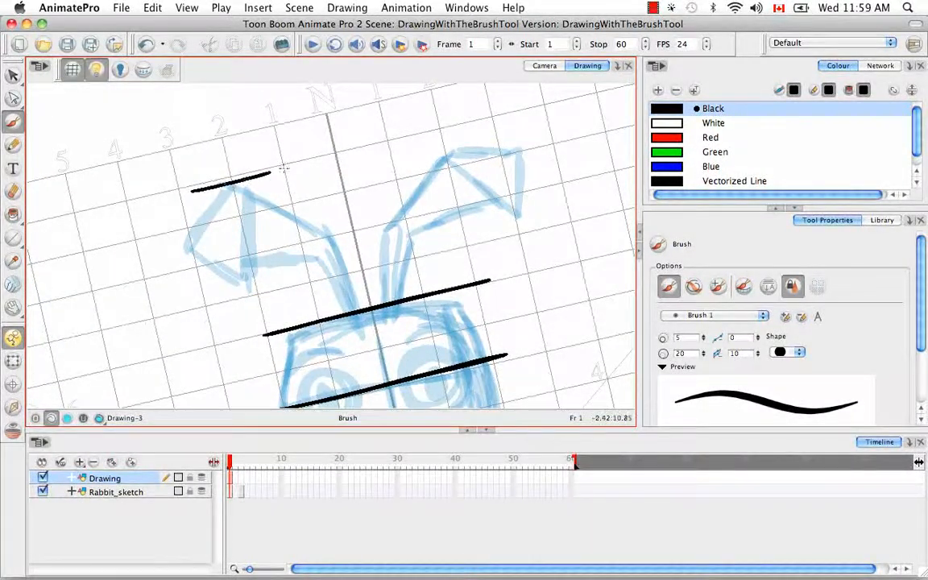
{"action": "key", "text": "space"}
{"action": "mouse_move", "coordinate": [384, 171]}
{"action": "left_mouse_down"}
{"action": "mouse_move", "coordinate": [337, 171]}
{"action": "mouse_move", "coordinate": [457, 143]}
{"action": "left_mouse_up"}
Paint two parallel guidelines on the lower body, one at the tunic's hem and one just below the hands.
{"action": "key", "text": "space"}
{"action": "left_click_drag", "start_coordinate": [371, 305], "coordinate": [379, 202]}
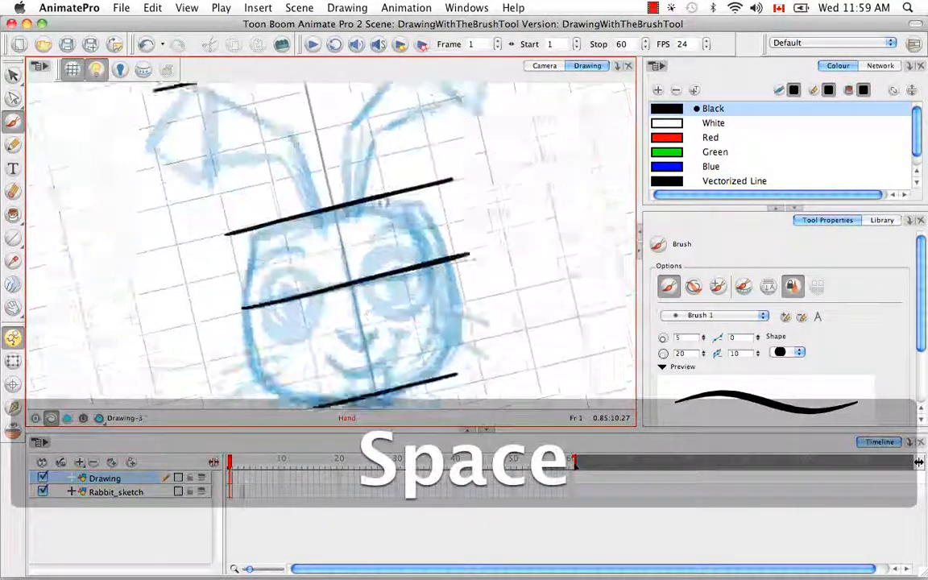
{"action": "mouse_move", "coordinate": [364, 355]}
{"action": "left_mouse_down"}
{"action": "mouse_move", "coordinate": [366, 245]}
{"action": "mouse_move", "coordinate": [364, 283]}
{"action": "mouse_move", "coordinate": [359, 231]}
{"action": "left_mouse_up"}
{"action": "left_click_drag", "start_coordinate": [366, 271], "coordinate": [349, 182]}
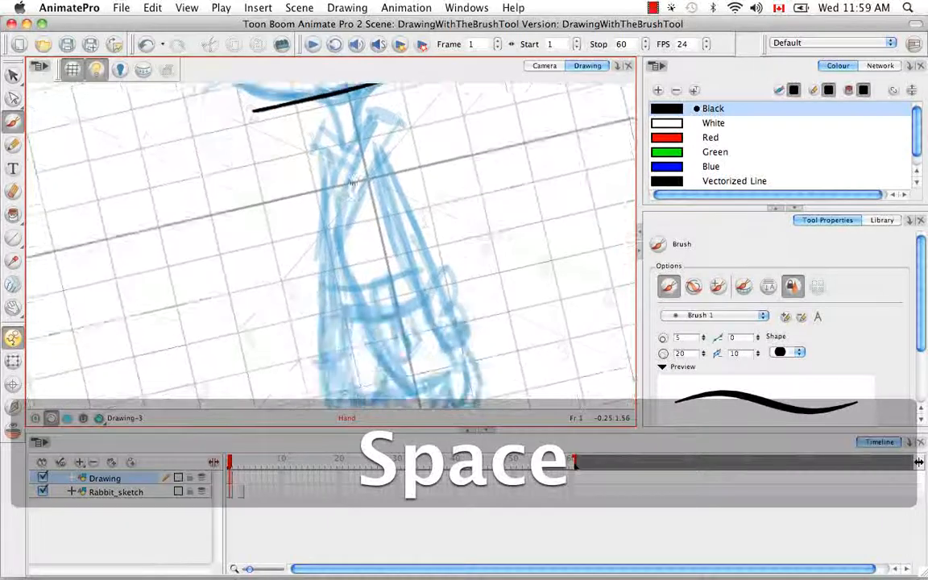
{"action": "left_click_drag", "start_coordinate": [350, 243], "coordinate": [323, 176]}
{"action": "left_click_drag", "start_coordinate": [348, 295], "coordinate": [337, 238]}
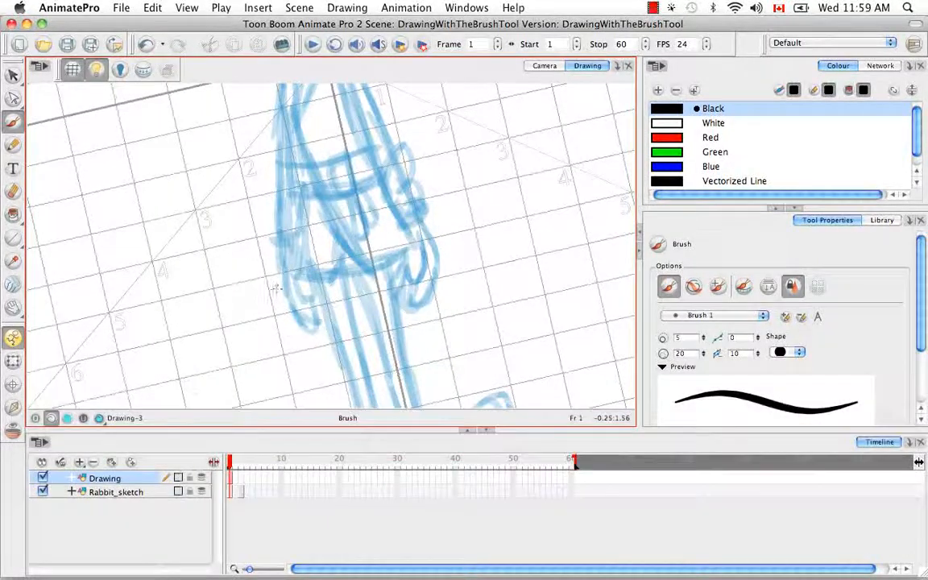
{"action": "left_click_drag", "start_coordinate": [270, 289], "coordinate": [439, 255]}
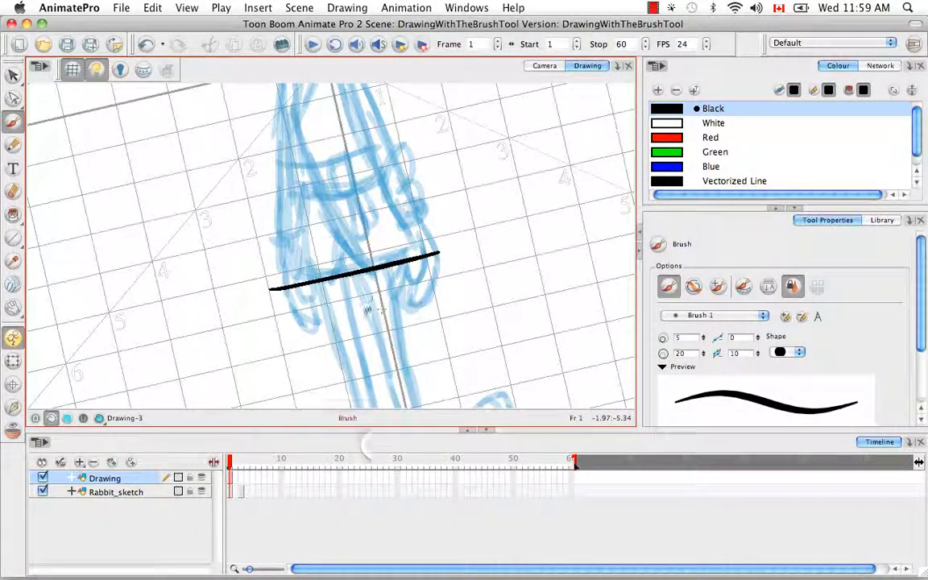
{"action": "key", "text": "space"}
{"action": "left_click_drag", "start_coordinate": [338, 278], "coordinate": [334, 241]}
{"action": "left_click_drag", "start_coordinate": [287, 287], "coordinate": [472, 245]}
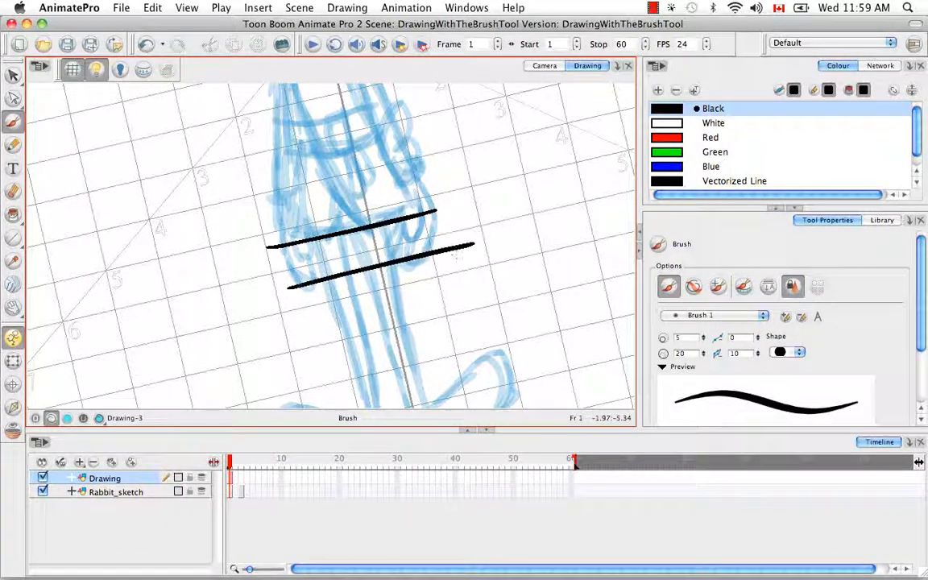
Paint a short guideline on top of each foot and one long guideline under both soles.
{"action": "key", "text": "space"}
{"action": "left_click_drag", "start_coordinate": [361, 288], "coordinate": [352, 197]}
{"action": "left_click_drag", "start_coordinate": [371, 323], "coordinate": [361, 255]}
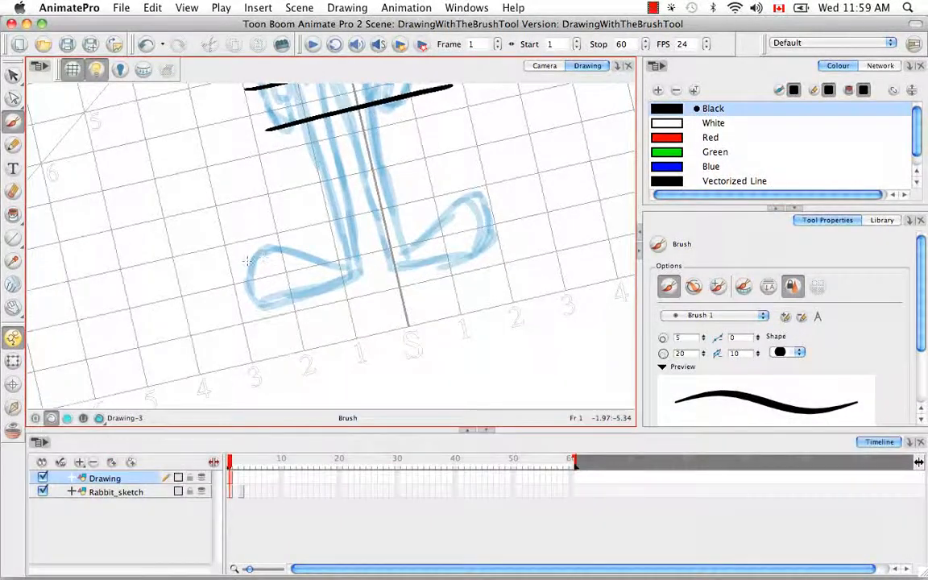
{"action": "left_click_drag", "start_coordinate": [237, 258], "coordinate": [307, 237]}
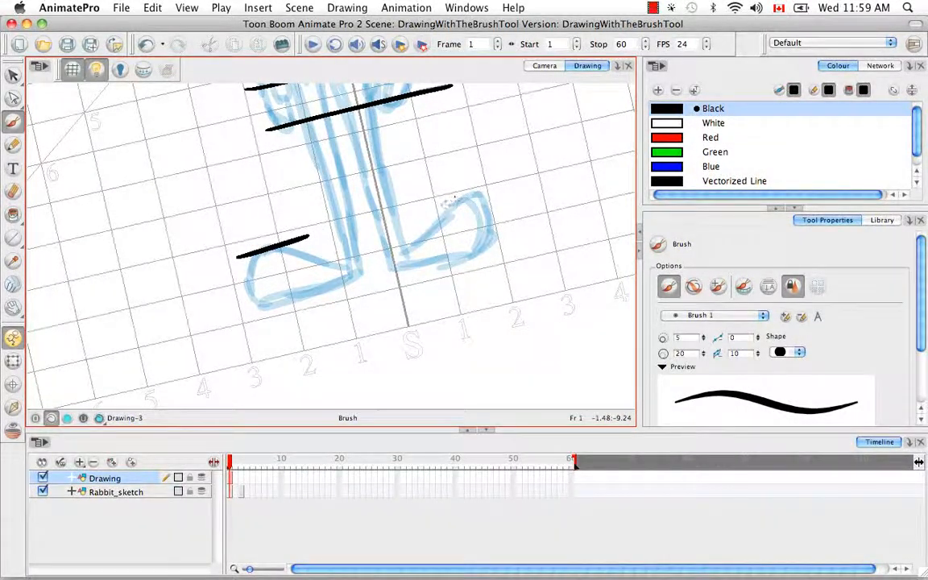
{"action": "key", "text": "space"}
{"action": "left_click_drag", "start_coordinate": [384, 251], "coordinate": [390, 195]}
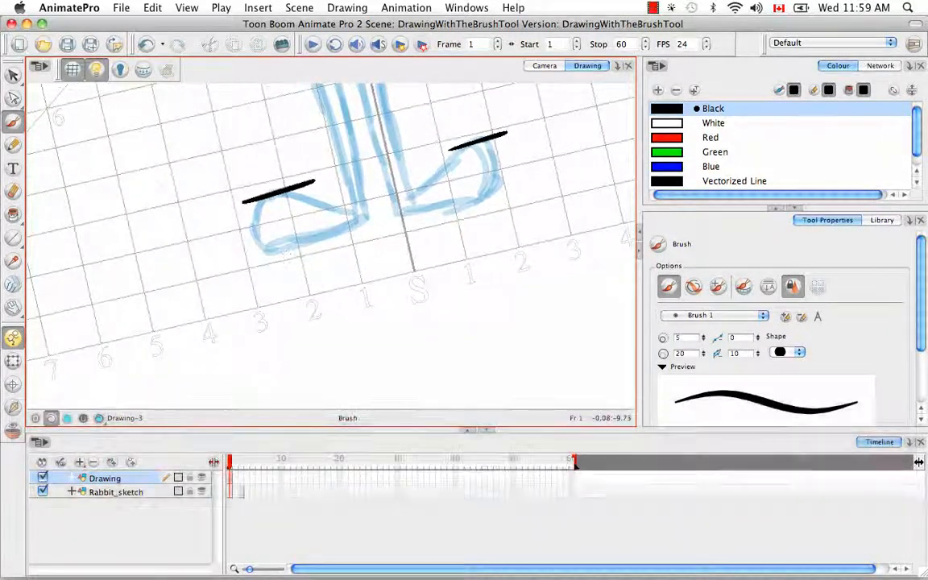
{"action": "left_click_drag", "start_coordinate": [260, 256], "coordinate": [498, 199]}
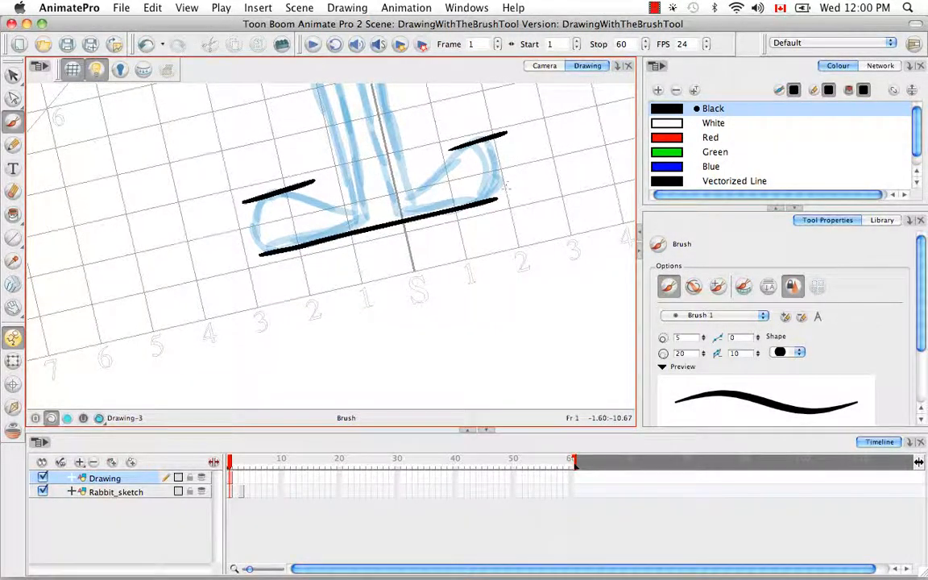
Extend the exposure of the guideline drawing on the Drawing layer to frame 3.
{"action": "key", "text": "space"}
{"action": "left_click_drag", "start_coordinate": [391, 93], "coordinate": [380, 229]}
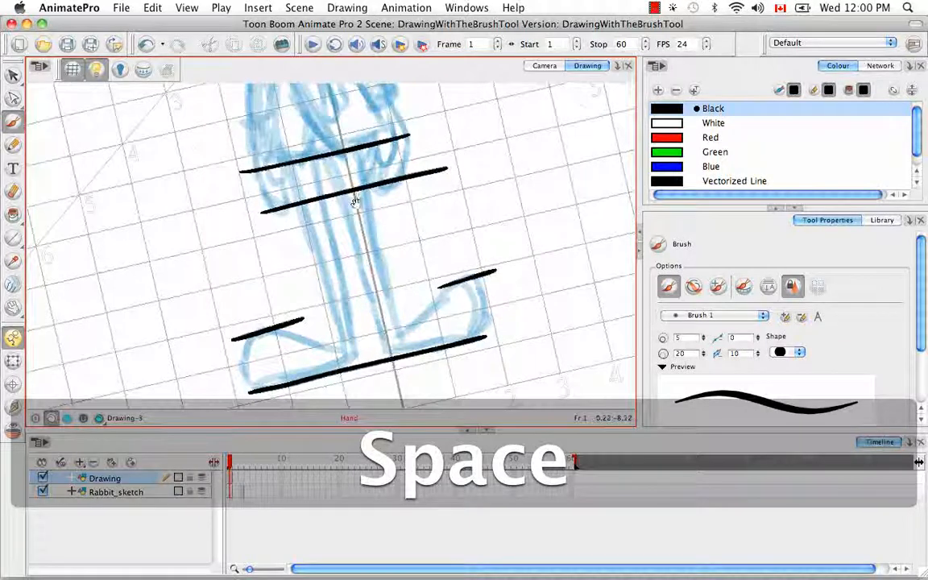
{"action": "mouse_move", "coordinate": [348, 169]}
{"action": "left_mouse_down"}
{"action": "mouse_move", "coordinate": [390, 272]}
{"action": "mouse_move", "coordinate": [393, 329]}
{"action": "left_mouse_up"}
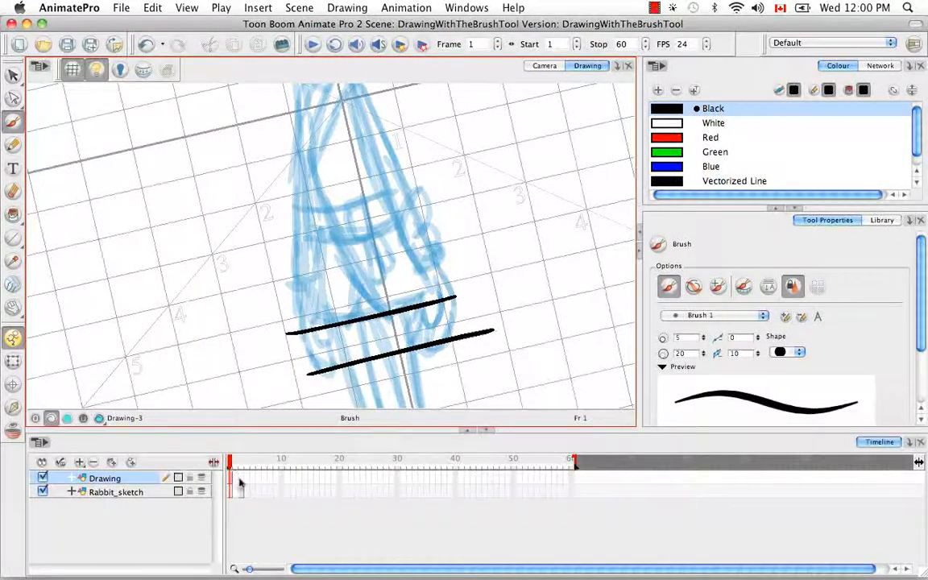
{"action": "left_click", "coordinate": [243, 482]}
{"action": "right_click", "coordinate": [239, 481]}
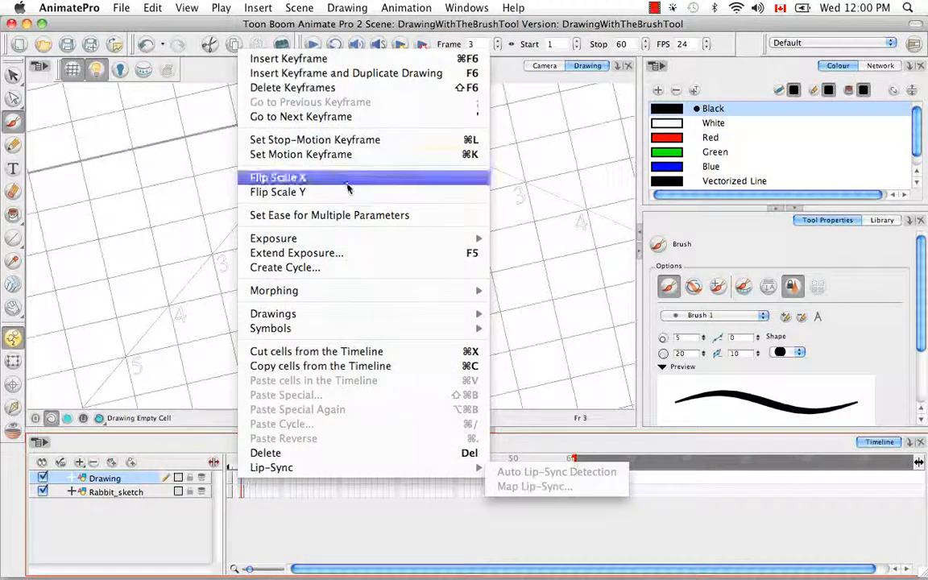
{"action": "left_click", "coordinate": [369, 256]}
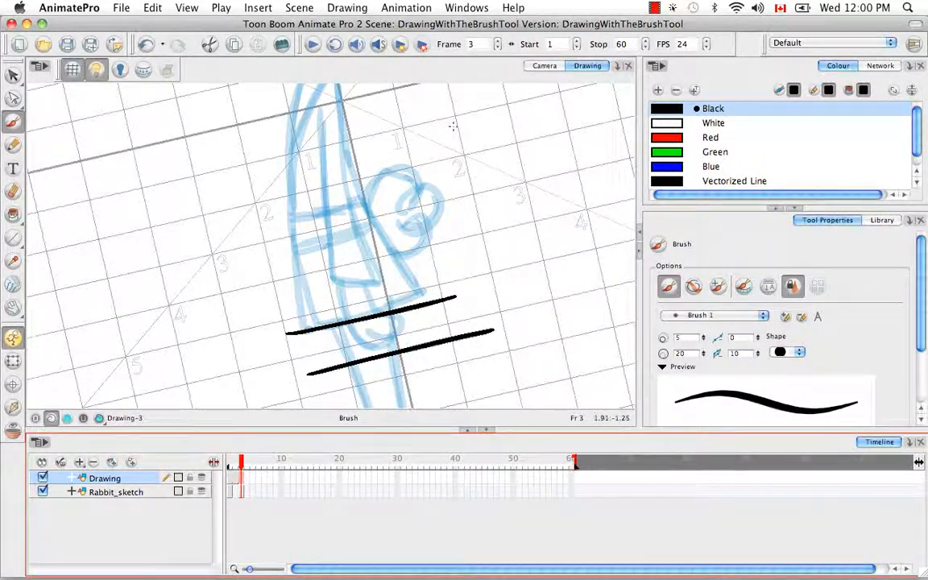
Lengthen the short ear guideline with the brush so it crosses the top of the side-view rabbit's ear.
{"action": "key", "text": "space"}
{"action": "mouse_move", "coordinate": [444, 191]}
{"action": "left_mouse_down"}
{"action": "mouse_move", "coordinate": [479, 367]}
{"action": "mouse_move", "coordinate": [438, 311]}
{"action": "mouse_move", "coordinate": [402, 311]}
{"action": "mouse_move", "coordinate": [417, 328]}
{"action": "left_mouse_up"}
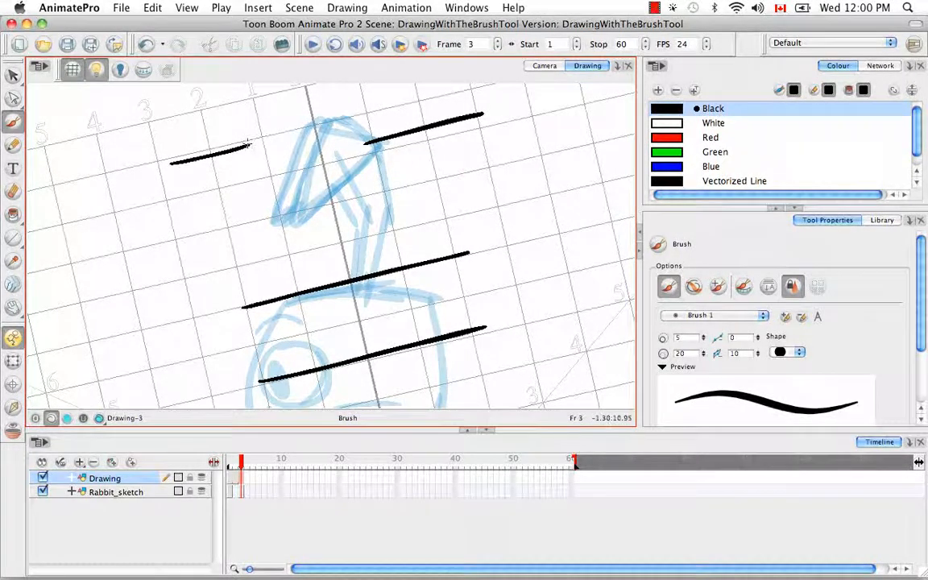
{"action": "mouse_move", "coordinate": [201, 150]}
{"action": "left_mouse_down"}
{"action": "mouse_move", "coordinate": [305, 120]}
{"action": "mouse_move", "coordinate": [435, 99]}
{"action": "left_mouse_up"}
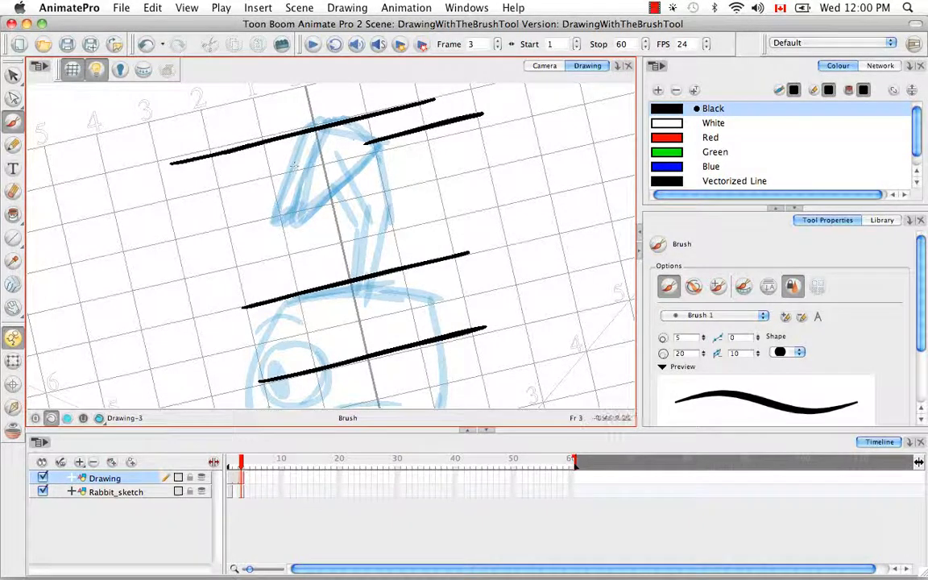
Select the short guideline at the side-view rabbit's foot and move it up to rest on top of the toes.
{"action": "key", "text": "space"}
{"action": "mouse_move", "coordinate": [294, 166]}
{"action": "left_mouse_down"}
{"action": "mouse_move", "coordinate": [301, 156]}
{"action": "mouse_move", "coordinate": [306, 286]}
{"action": "mouse_move", "coordinate": [304, 213]}
{"action": "mouse_move", "coordinate": [284, 256]}
{"action": "mouse_move", "coordinate": [311, 260]}
{"action": "mouse_move", "coordinate": [305, 244]}
{"action": "mouse_move", "coordinate": [302, 263]}
{"action": "mouse_move", "coordinate": [300, 238]}
{"action": "left_mouse_up"}
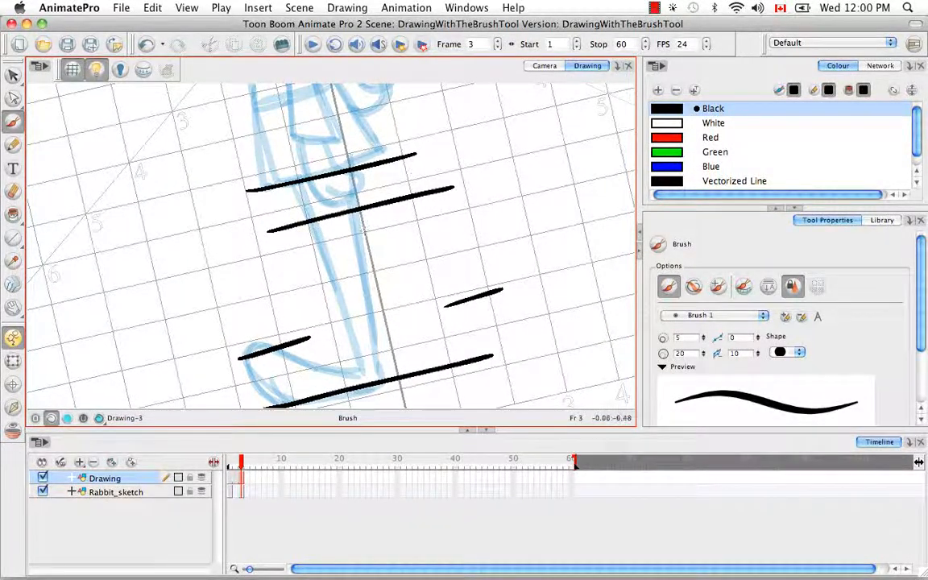
{"action": "left_click_drag", "start_coordinate": [362, 230], "coordinate": [359, 264]}
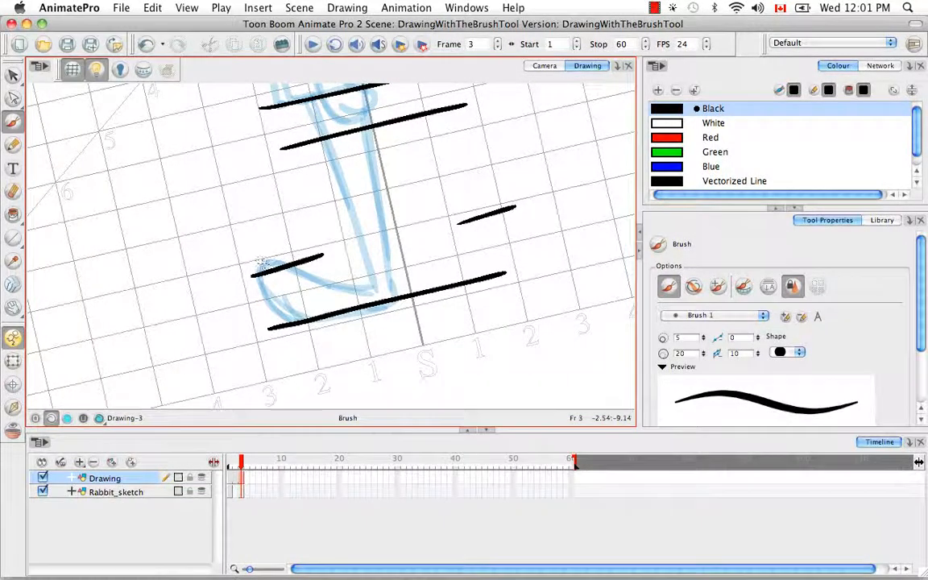
{"action": "left_click_drag", "start_coordinate": [13, 75], "coordinate": [56, 76]}
{"action": "left_click", "coordinate": [306, 261]}
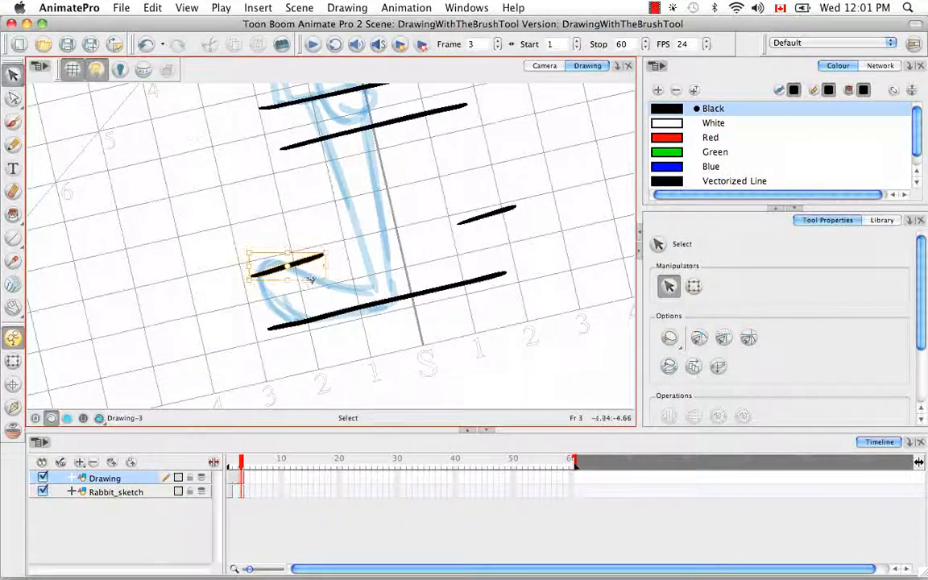
{"action": "mouse_move", "coordinate": [307, 259]}
{"action": "left_mouse_down"}
{"action": "mouse_move", "coordinate": [300, 253]}
{"action": "mouse_move", "coordinate": [327, 249]}
{"action": "left_mouse_up"}
{"action": "left_click", "coordinate": [349, 228]}
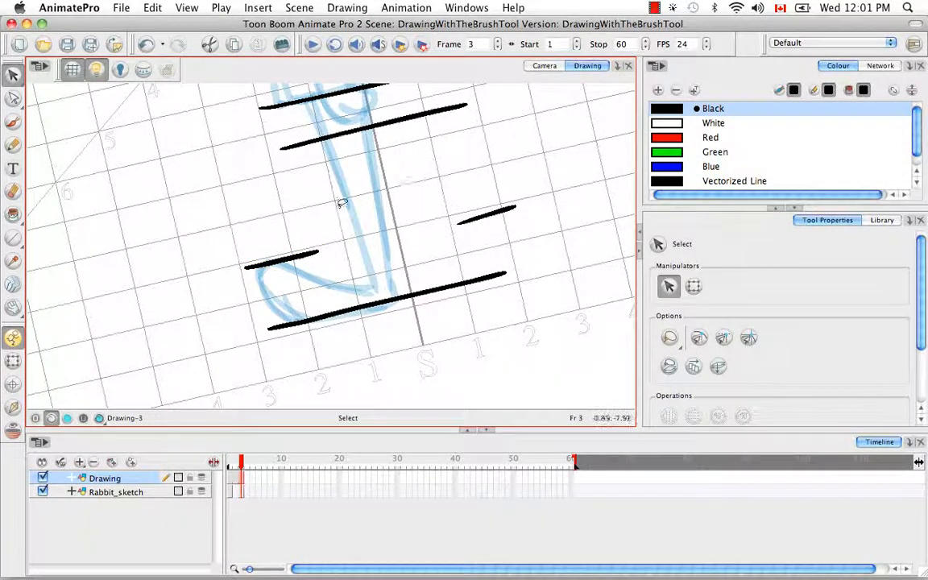
Reset the drawing view to its original zoom and rotation, and examine the guidelines against the whole side-view rabbit.
{"action": "key", "text": "space"}
{"action": "mouse_move", "coordinate": [342, 203]}
{"action": "left_mouse_down"}
{"action": "mouse_move", "coordinate": [365, 220]}
{"action": "mouse_move", "coordinate": [362, 358]}
{"action": "left_mouse_up"}
{"action": "left_click_drag", "start_coordinate": [373, 206], "coordinate": [412, 405]}
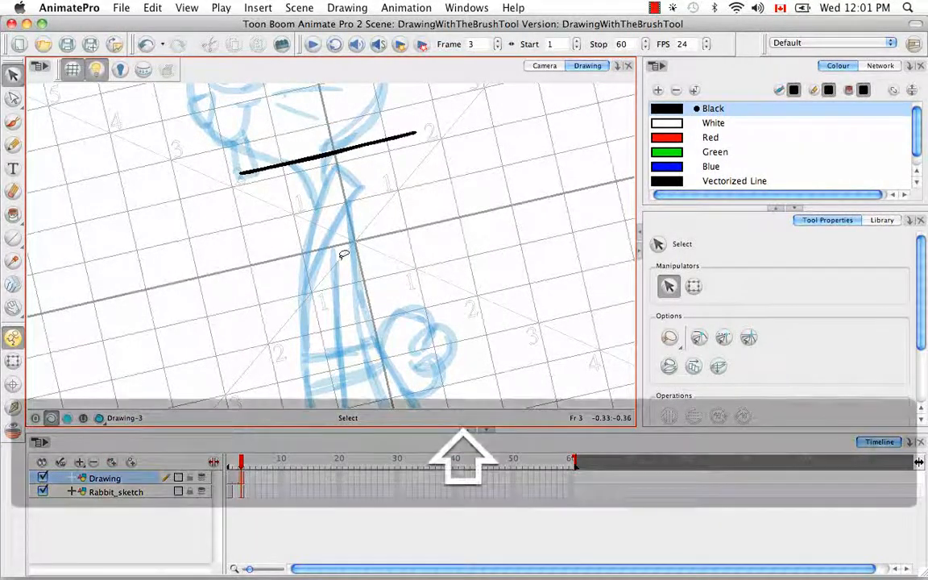
{"action": "key", "text": "shift+m"}
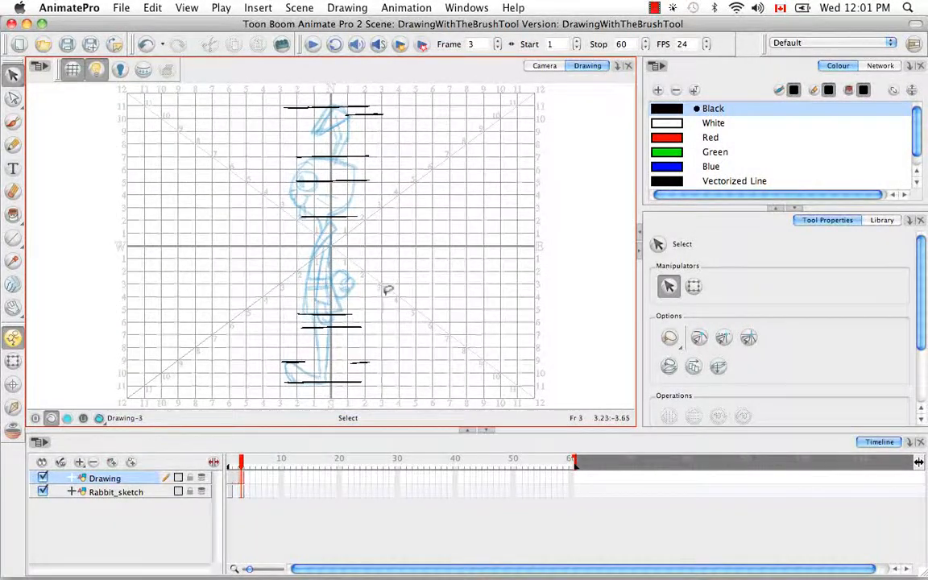
Rename the Drawing layer to guide and move it below the Rabbit_sketch layer.
{"action": "left_click", "coordinate": [113, 478]}
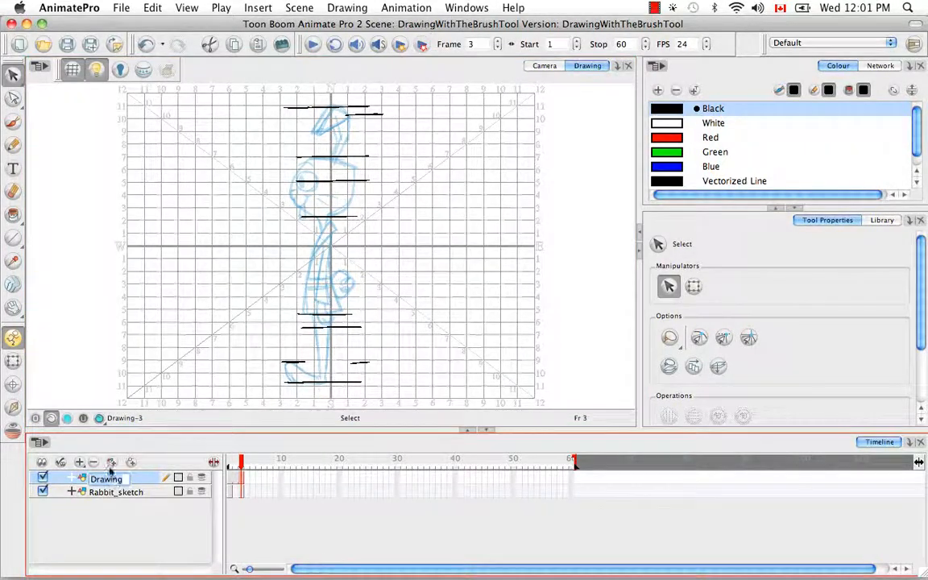
{"action": "key", "text": "BackSpace"}
{"action": "type", "text": "guide"}
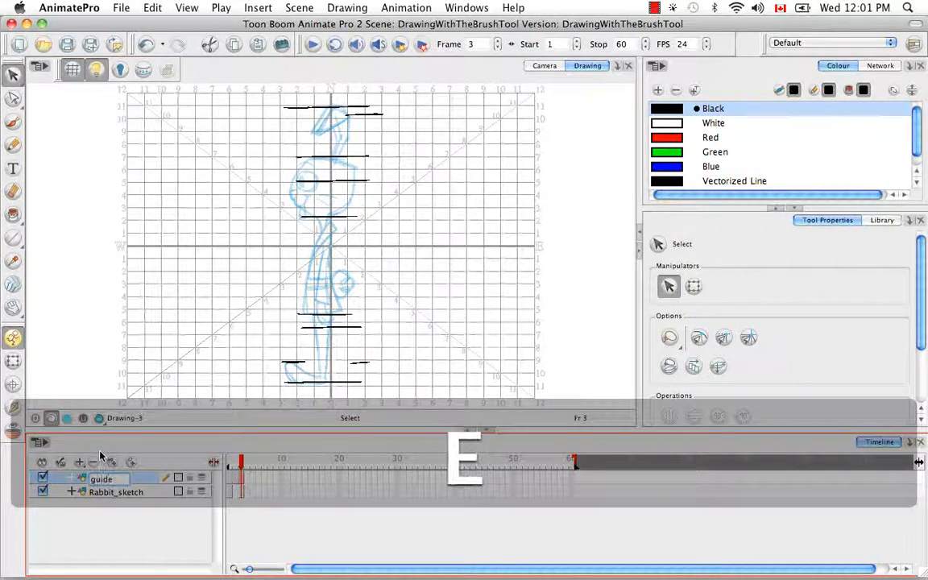
{"action": "key", "text": "Return"}
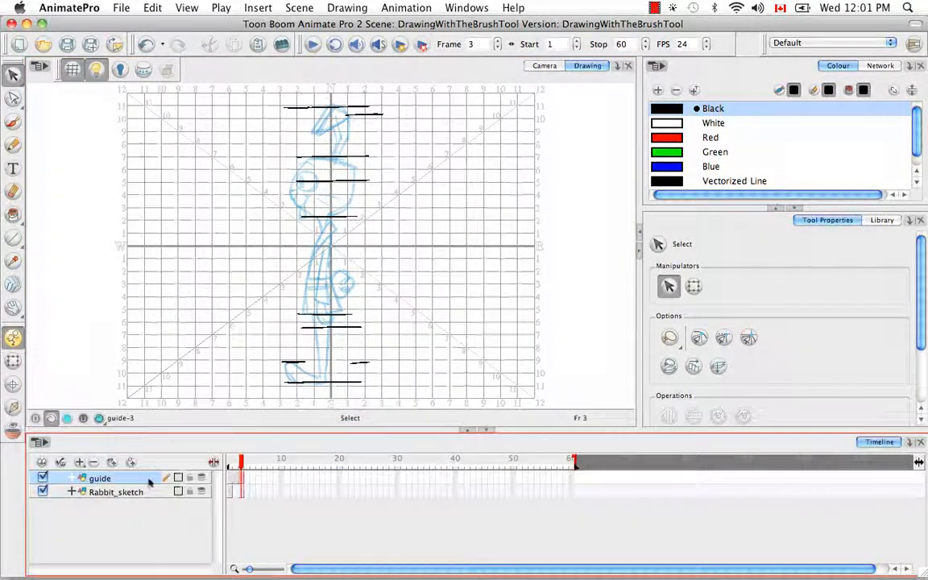
{"action": "left_click_drag", "start_coordinate": [149, 505], "coordinate": [155, 505]}
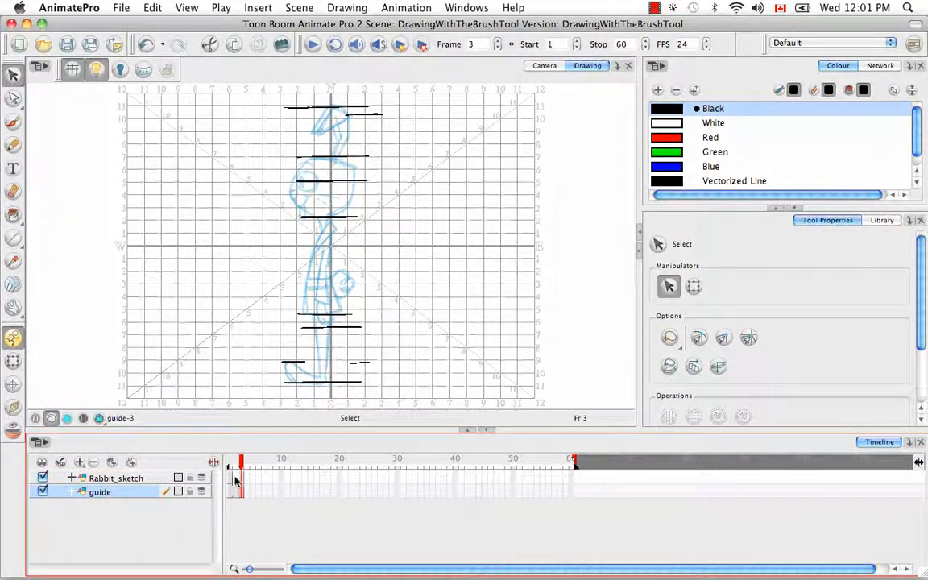
Go to the empty cell at frame 2 of the Rabbit_sketch layer and enable onion skinning.
{"action": "left_click", "coordinate": [235, 478]}
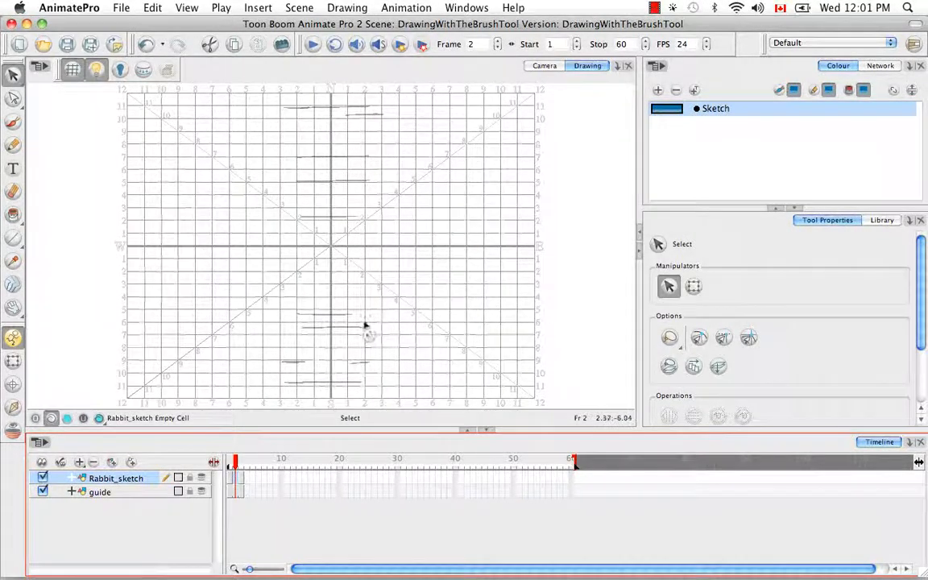
{"action": "key", "text": "alt+super"}
{"action": "key", "text": "alt+super+o"}
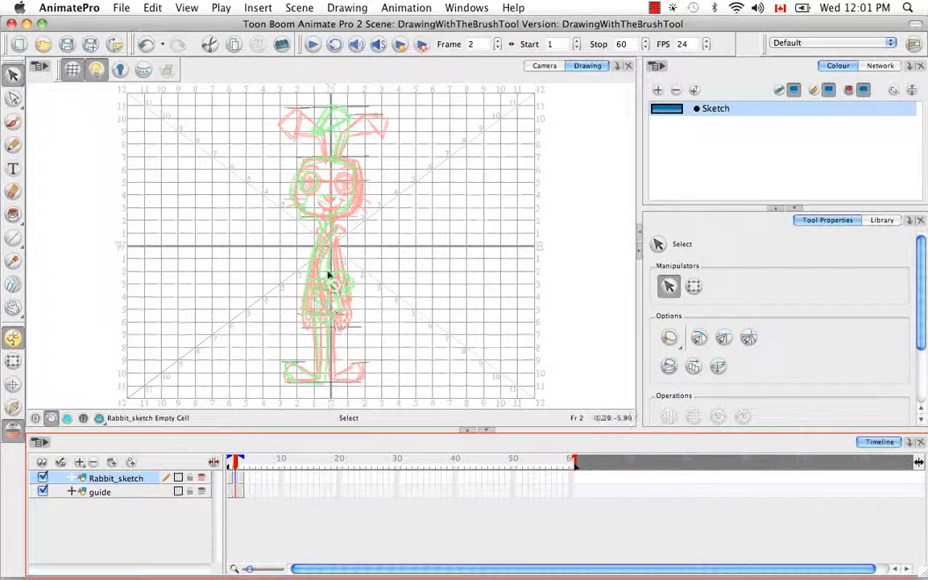
Examine the onion-skinned ears up close against the guidelines, and compare the overlaid rabbits in the Camera view.
{"action": "key", "text": "super+equal"}
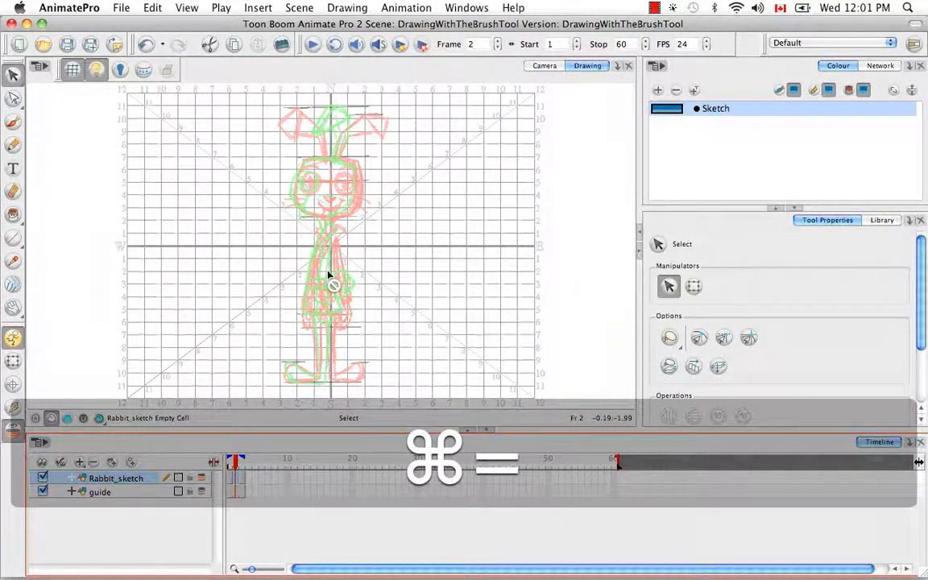
{"action": "key", "text": "super+equal"}
{"action": "key", "text": "super+equal"}
{"action": "key", "text": "super+equal"}
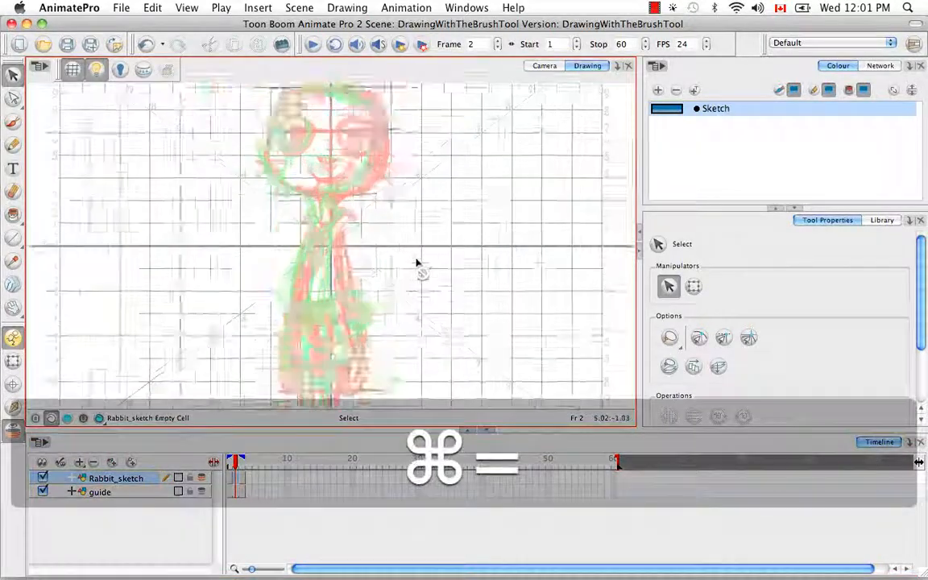
{"action": "key", "text": "space"}
{"action": "mouse_move", "coordinate": [289, 189]}
{"action": "left_mouse_down"}
{"action": "mouse_move", "coordinate": [325, 254]}
{"action": "mouse_move", "coordinate": [315, 307]}
{"action": "mouse_move", "coordinate": [353, 286]}
{"action": "left_mouse_up"}
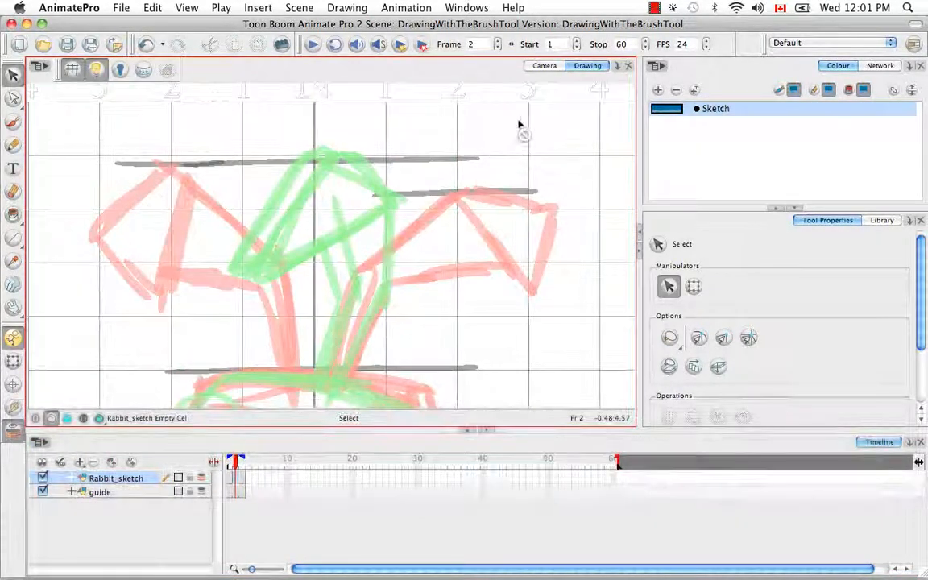
{"action": "left_click", "coordinate": [545, 67]}
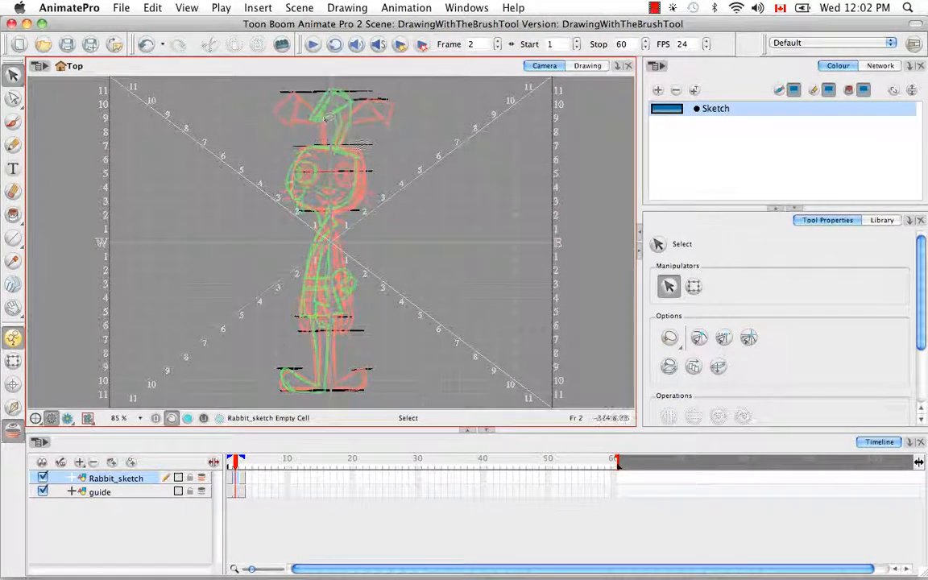
{"action": "left_click", "coordinate": [587, 66]}
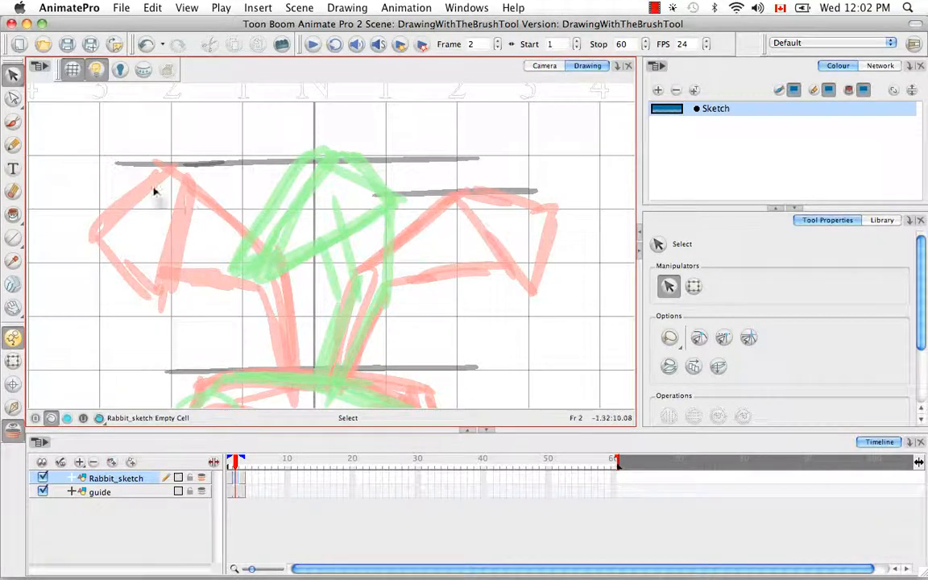
With the Brush tool, paint the top of the three-quarter rabbit's head and its right-hand side down to the neck.
{"action": "left_click", "coordinate": [13, 121]}
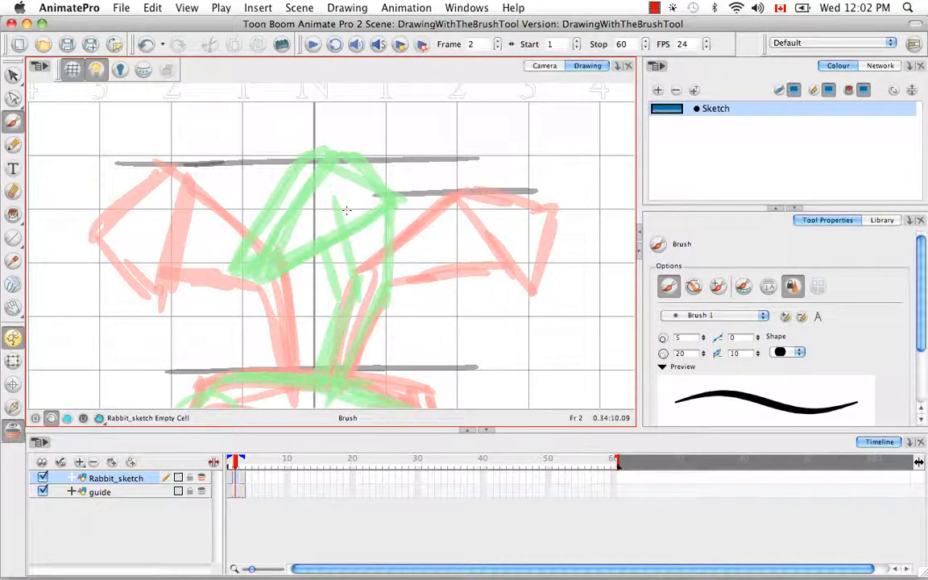
{"action": "mouse_move", "coordinate": [362, 312]}
{"action": "left_mouse_down"}
{"action": "mouse_move", "coordinate": [374, 220]}
{"action": "mouse_move", "coordinate": [354, 315]}
{"action": "left_mouse_up"}
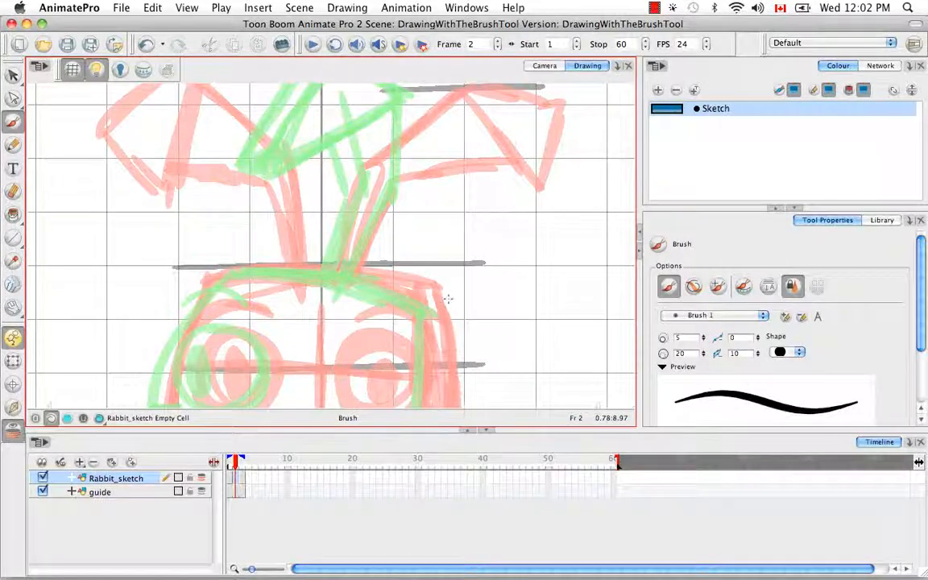
{"action": "left_click_drag", "start_coordinate": [485, 288], "coordinate": [460, 213]}
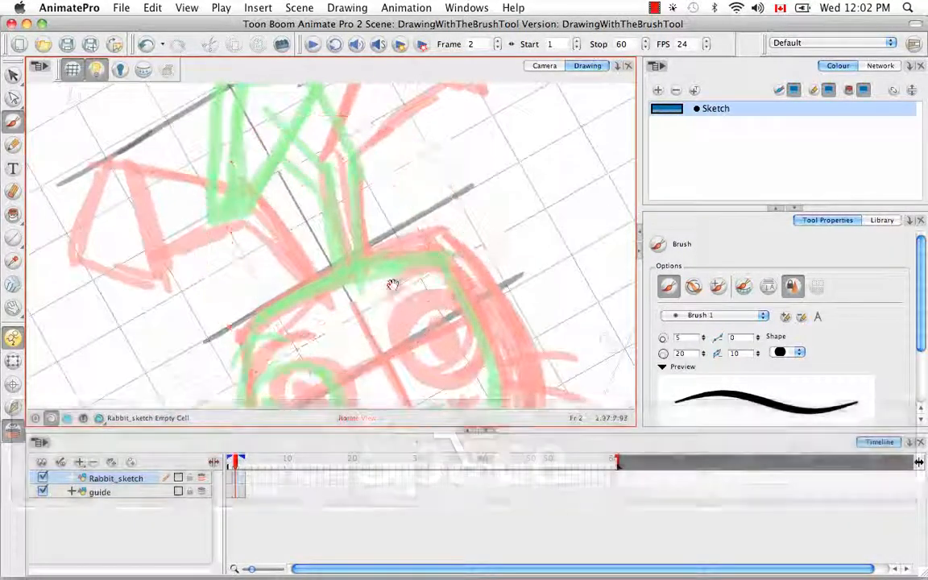
{"action": "left_click_drag", "start_coordinate": [394, 287], "coordinate": [333, 157]}
{"action": "left_click_drag", "start_coordinate": [512, 241], "coordinate": [510, 203]}
{"action": "left_click_drag", "start_coordinate": [329, 209], "coordinate": [322, 235]}
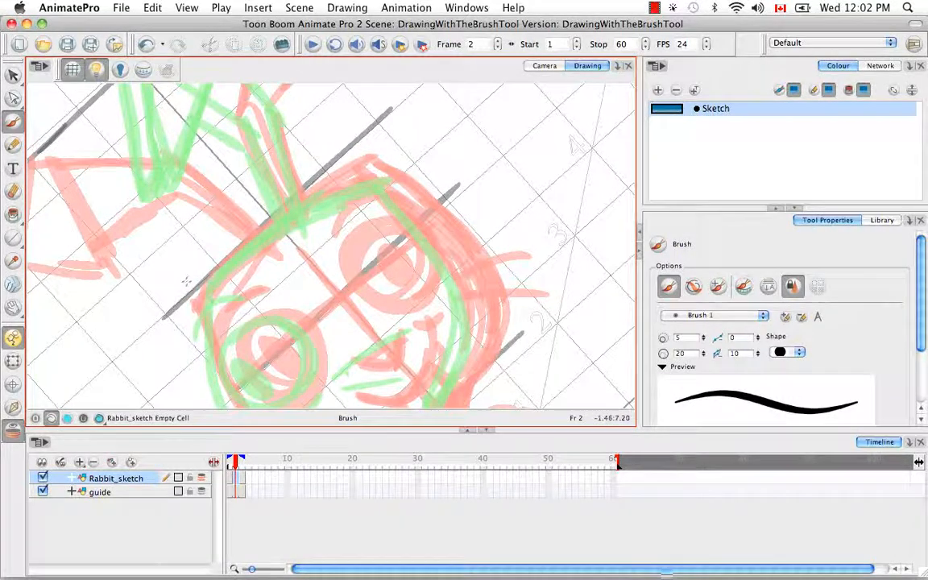
{"action": "mouse_move", "coordinate": [186, 281]}
{"action": "left_mouse_down"}
{"action": "mouse_move", "coordinate": [251, 235]}
{"action": "mouse_move", "coordinate": [390, 177]}
{"action": "left_mouse_up"}
{"action": "mouse_move", "coordinate": [459, 249]}
{"action": "left_mouse_down"}
{"action": "mouse_move", "coordinate": [261, 168]}
{"action": "mouse_move", "coordinate": [239, 318]}
{"action": "left_mouse_up"}
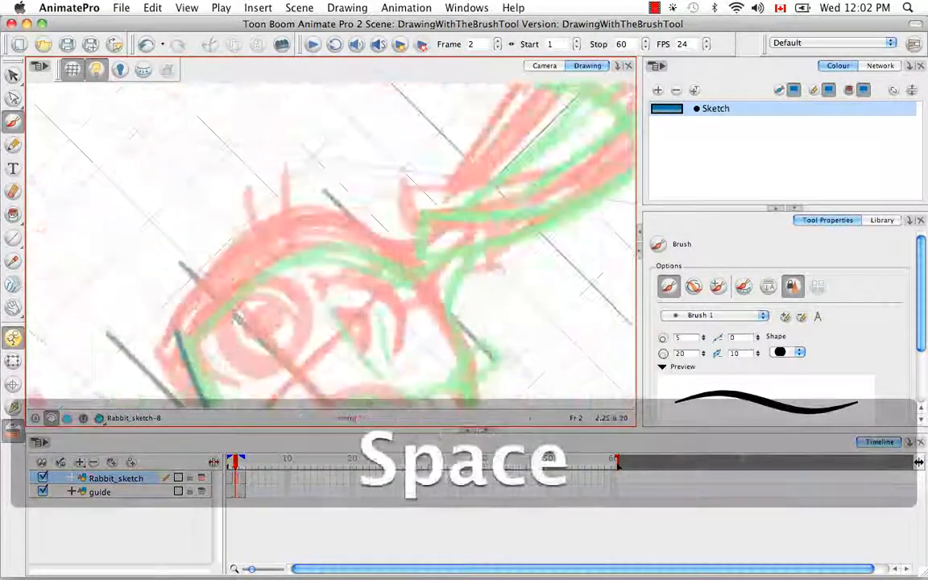
{"action": "mouse_move", "coordinate": [179, 332]}
{"action": "left_mouse_down"}
{"action": "mouse_move", "coordinate": [278, 251]}
{"action": "mouse_move", "coordinate": [331, 244]}
{"action": "left_mouse_up"}
{"action": "left_click_drag", "start_coordinate": [415, 231], "coordinate": [256, 297]}
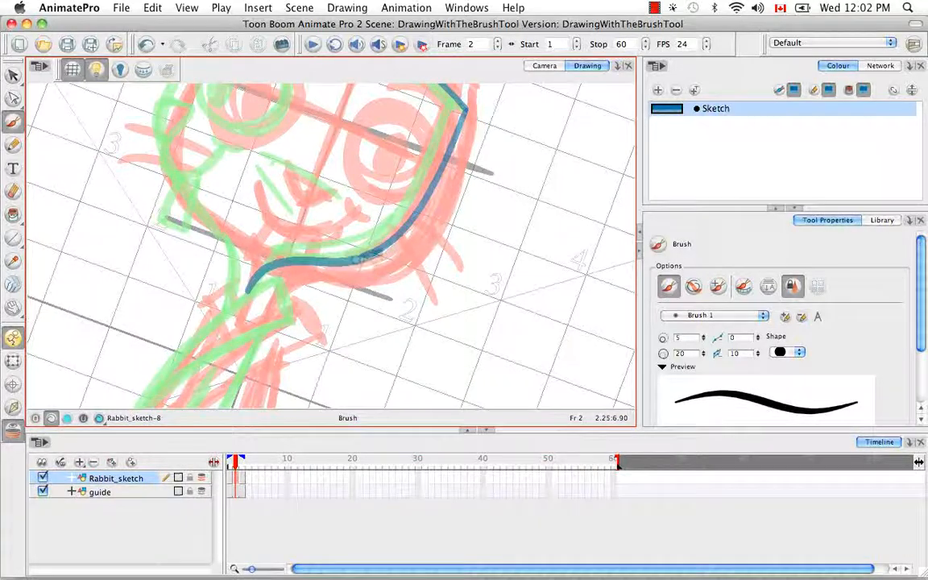
Paint the left-hand jaw and cheek from the neck up to the head's top corner, closing the head outline.
{"action": "left_click_drag", "start_coordinate": [357, 260], "coordinate": [351, 308]}
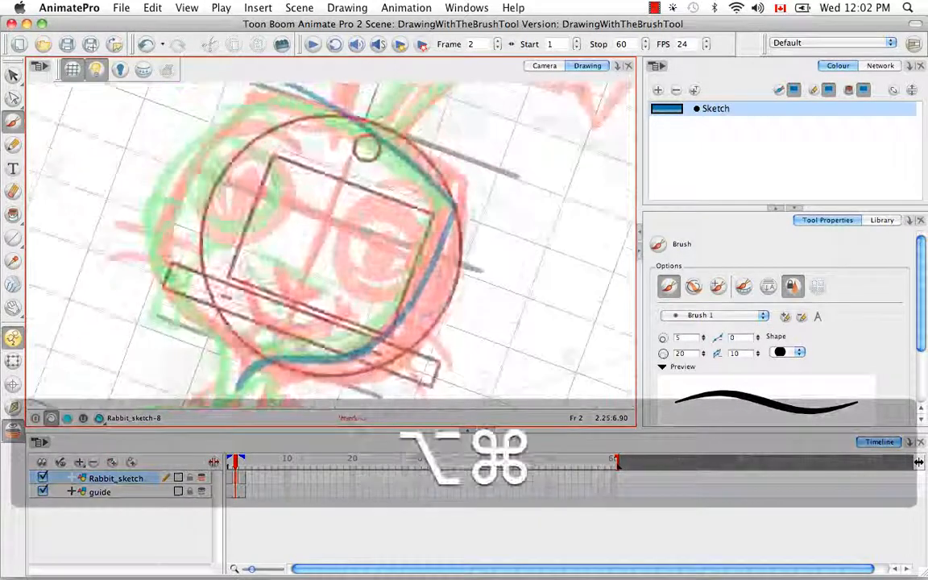
{"action": "left_click_drag", "start_coordinate": [370, 241], "coordinate": [322, 315]}
{"action": "left_click_drag", "start_coordinate": [274, 266], "coordinate": [337, 338]}
{"action": "left_click_drag", "start_coordinate": [267, 328], "coordinate": [227, 328]}
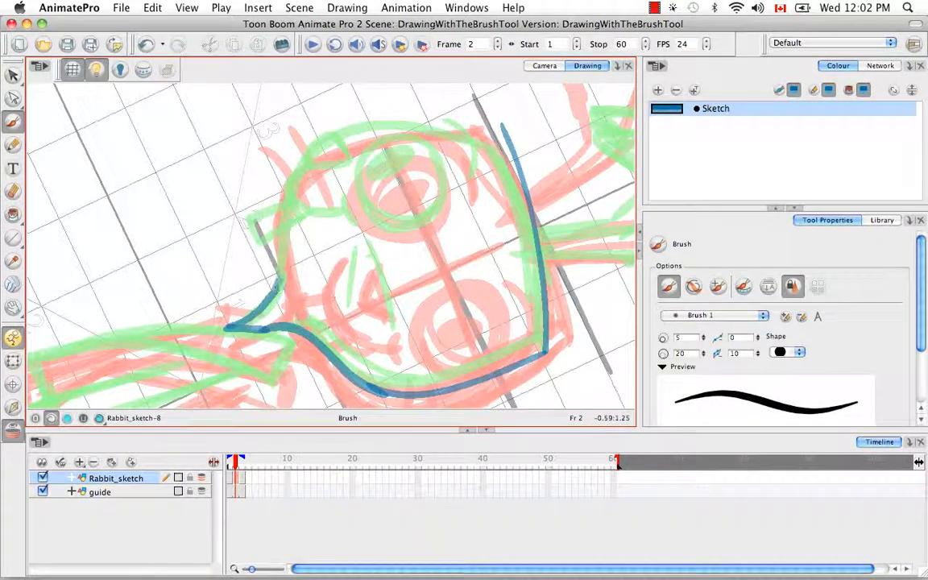
{"action": "left_click_drag", "start_coordinate": [425, 212], "coordinate": [411, 182]}
{"action": "left_click_drag", "start_coordinate": [354, 209], "coordinate": [316, 331]}
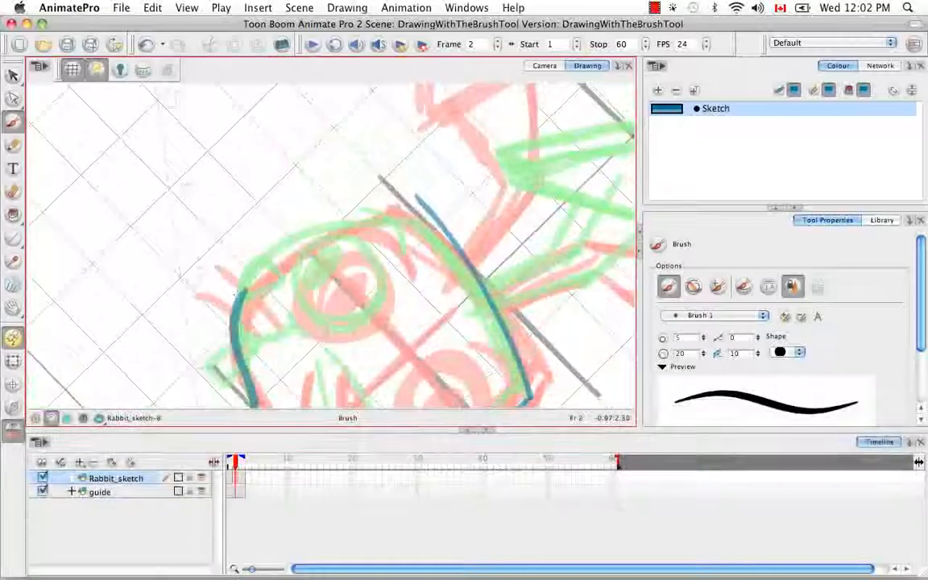
{"action": "mouse_move", "coordinate": [236, 318]}
{"action": "left_mouse_down"}
{"action": "mouse_move", "coordinate": [274, 243]}
{"action": "mouse_move", "coordinate": [325, 216]}
{"action": "mouse_move", "coordinate": [415, 195]}
{"action": "mouse_move", "coordinate": [393, 168]}
{"action": "left_mouse_up"}
{"action": "mouse_move", "coordinate": [406, 234]}
{"action": "left_mouse_down"}
{"action": "mouse_move", "coordinate": [371, 139]}
{"action": "mouse_move", "coordinate": [363, 248]}
{"action": "left_mouse_up"}
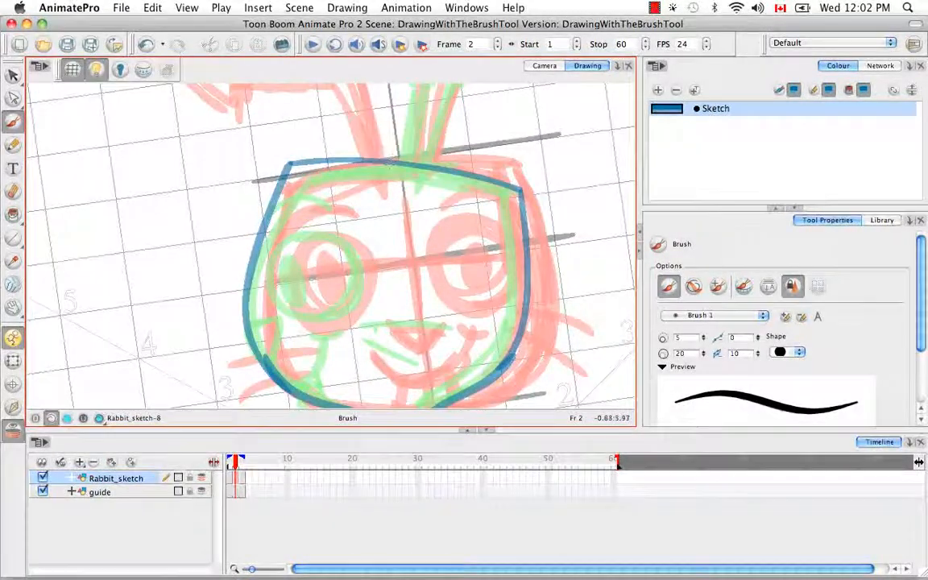
Paint a curved horizontal eye line and a curved vertical centre line across the head for the three-quarter view.
{"action": "mouse_move", "coordinate": [415, 246]}
{"action": "left_mouse_down"}
{"action": "mouse_move", "coordinate": [400, 198]}
{"action": "mouse_move", "coordinate": [479, 187]}
{"action": "left_mouse_up"}
{"action": "left_click_drag", "start_coordinate": [459, 196], "coordinate": [469, 266]}
{"action": "left_click_drag", "start_coordinate": [347, 262], "coordinate": [340, 339]}
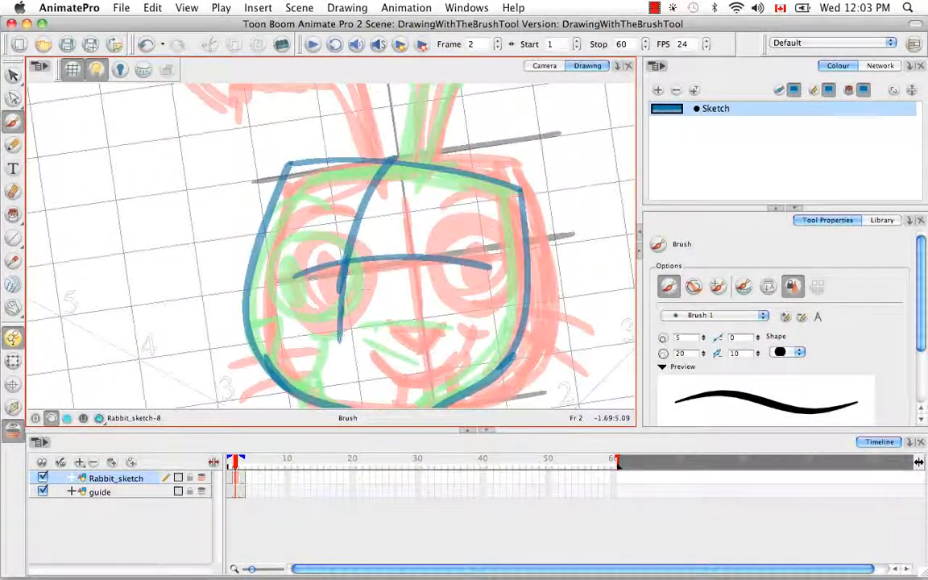
Paint the triangular nose at the end of the centre line, both round eyes with filled pupils, and the eyebrows.
{"action": "left_click_drag", "start_coordinate": [365, 288], "coordinate": [356, 215]}
{"action": "left_click_drag", "start_coordinate": [316, 253], "coordinate": [357, 250]}
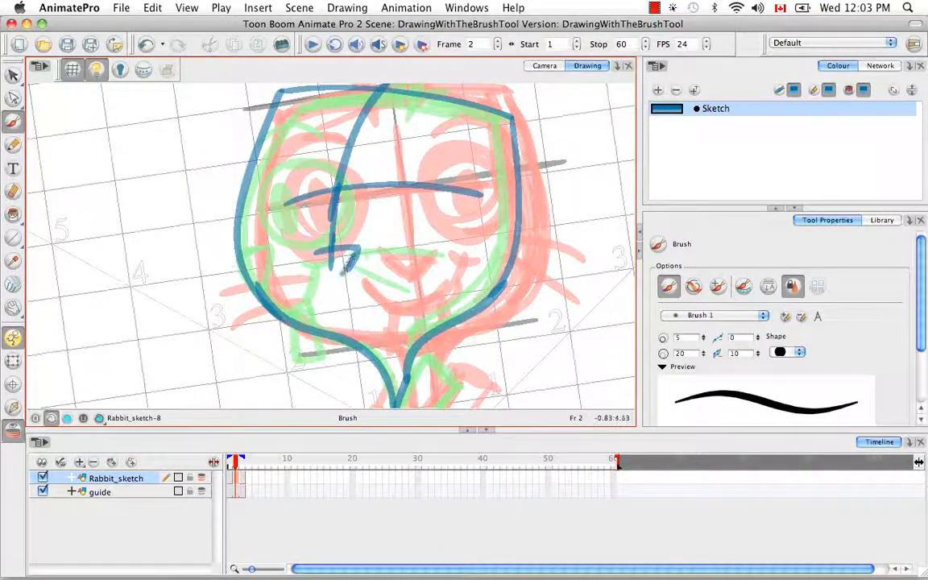
{"action": "mouse_move", "coordinate": [448, 187]}
{"action": "left_mouse_down"}
{"action": "mouse_move", "coordinate": [459, 210]}
{"action": "mouse_move", "coordinate": [431, 174]}
{"action": "mouse_move", "coordinate": [467, 211]}
{"action": "mouse_move", "coordinate": [384, 211]}
{"action": "mouse_move", "coordinate": [423, 237]}
{"action": "left_mouse_up"}
{"action": "mouse_move", "coordinate": [415, 178]}
{"action": "left_mouse_down"}
{"action": "mouse_move", "coordinate": [417, 216]}
{"action": "mouse_move", "coordinate": [436, 201]}
{"action": "left_mouse_up"}
{"action": "left_click_drag", "start_coordinate": [396, 121], "coordinate": [458, 134]}
{"action": "mouse_move", "coordinate": [326, 221]}
{"action": "left_mouse_down"}
{"action": "mouse_move", "coordinate": [378, 238]}
{"action": "mouse_move", "coordinate": [411, 275]}
{"action": "left_mouse_up"}
{"action": "mouse_move", "coordinate": [342, 173]}
{"action": "left_mouse_down"}
{"action": "mouse_move", "coordinate": [319, 242]}
{"action": "mouse_move", "coordinate": [368, 258]}
{"action": "mouse_move", "coordinate": [337, 235]}
{"action": "left_mouse_up"}
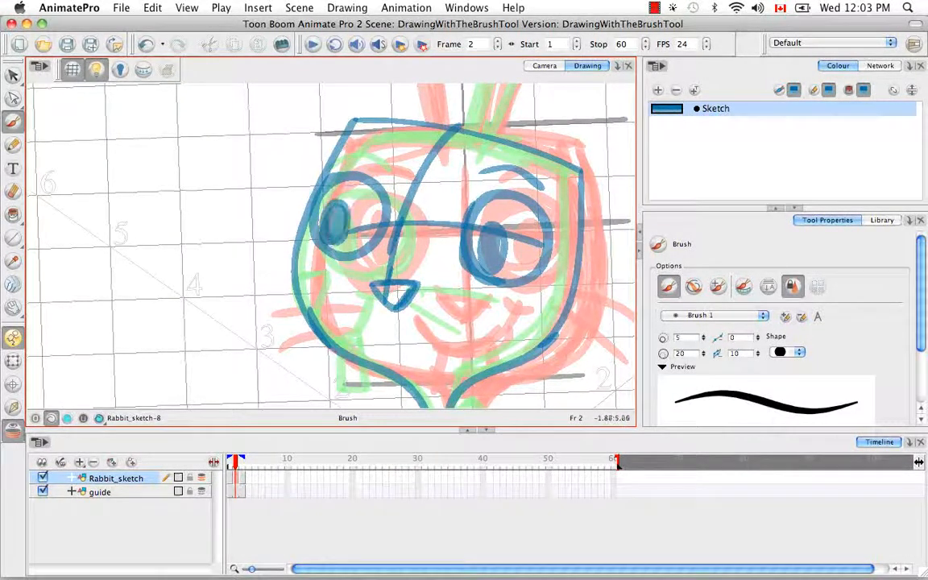
Paint a curved smile with a cheek crease below the nose and two large front teeth beneath it.
{"action": "key", "text": "space"}
{"action": "mouse_move", "coordinate": [368, 331]}
{"action": "left_mouse_down"}
{"action": "mouse_move", "coordinate": [350, 255]}
{"action": "mouse_move", "coordinate": [317, 239]}
{"action": "left_mouse_up"}
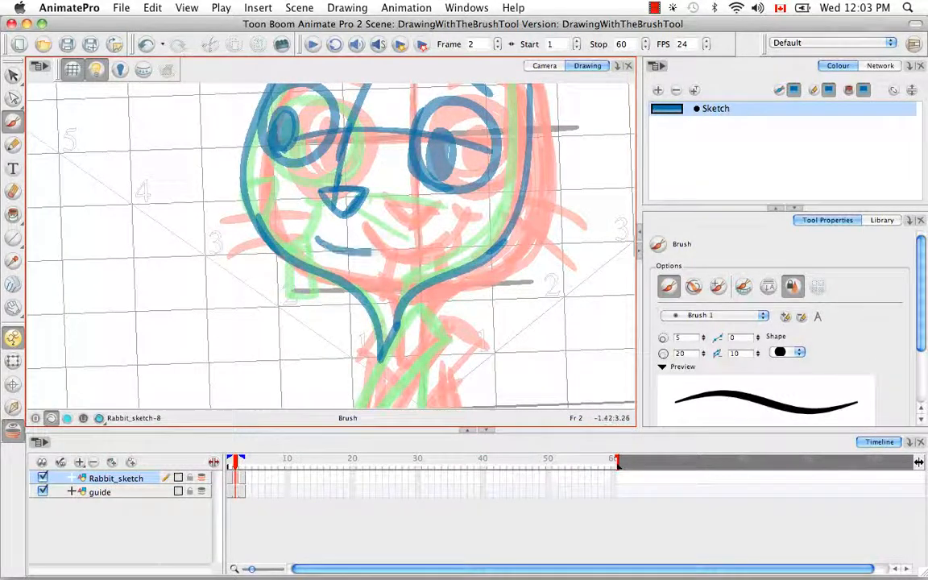
{"action": "left_click_drag", "start_coordinate": [405, 208], "coordinate": [439, 219]}
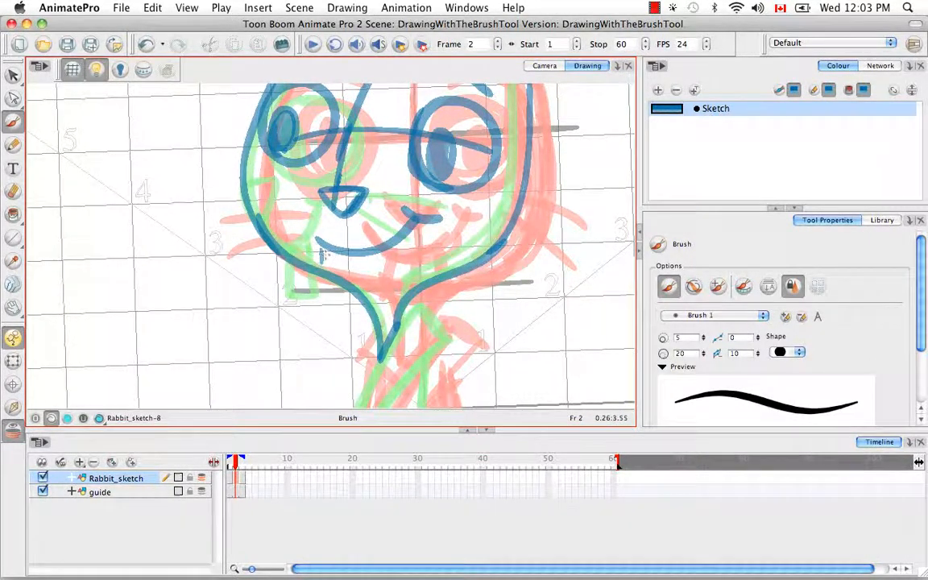
{"action": "left_click_drag", "start_coordinate": [320, 245], "coordinate": [369, 303]}
{"action": "left_click_drag", "start_coordinate": [384, 250], "coordinate": [385, 292]}
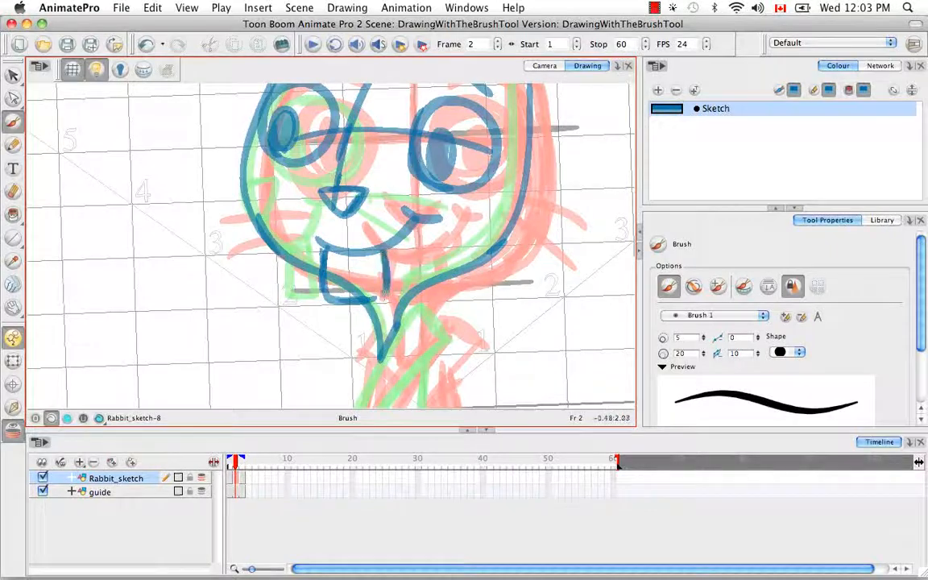
{"action": "left_click_drag", "start_coordinate": [392, 218], "coordinate": [386, 267]}
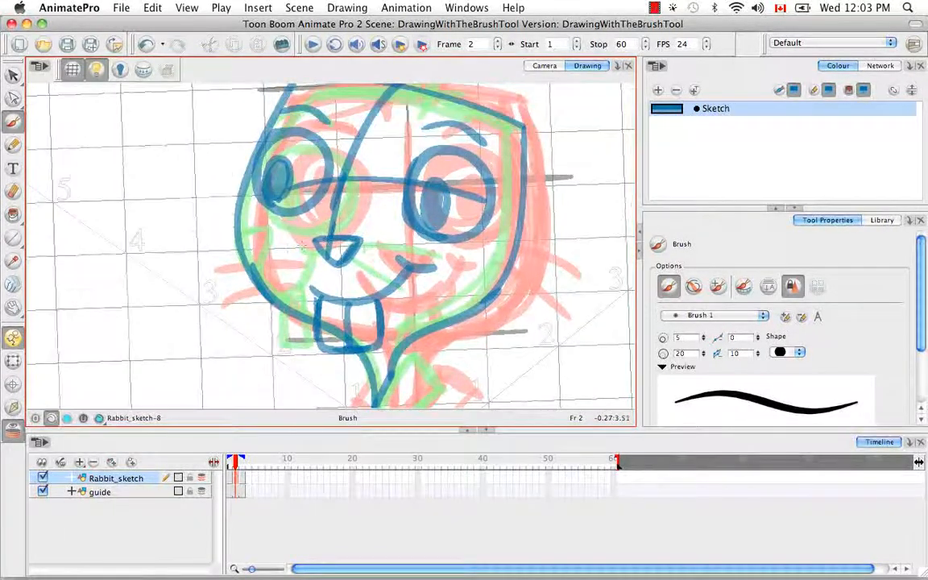
Paint the whiskers on the cheeks of the rabbit's head.
{"action": "left_click_drag", "start_coordinate": [279, 268], "coordinate": [212, 292]}
{"action": "left_click_drag", "start_coordinate": [460, 269], "coordinate": [431, 329]}
{"action": "mouse_move", "coordinate": [432, 329]}
{"action": "left_mouse_down"}
{"action": "mouse_move", "coordinate": [377, 282]}
{"action": "mouse_move", "coordinate": [423, 317]}
{"action": "left_mouse_up"}
{"action": "left_click_drag", "start_coordinate": [371, 280], "coordinate": [403, 351]}
{"action": "mouse_move", "coordinate": [486, 304]}
{"action": "left_mouse_down"}
{"action": "mouse_move", "coordinate": [500, 213]}
{"action": "mouse_move", "coordinate": [462, 349]}
{"action": "mouse_move", "coordinate": [442, 118]}
{"action": "left_mouse_up"}
Paint the left-hand ear's long outer edge from the top of the head and its folded, pointed tip.
{"action": "left_click_drag", "start_coordinate": [346, 249], "coordinate": [450, 198]}
{"action": "left_click_drag", "start_coordinate": [451, 299], "coordinate": [459, 276]}
{"action": "left_click_drag", "start_coordinate": [451, 274], "coordinate": [440, 252]}
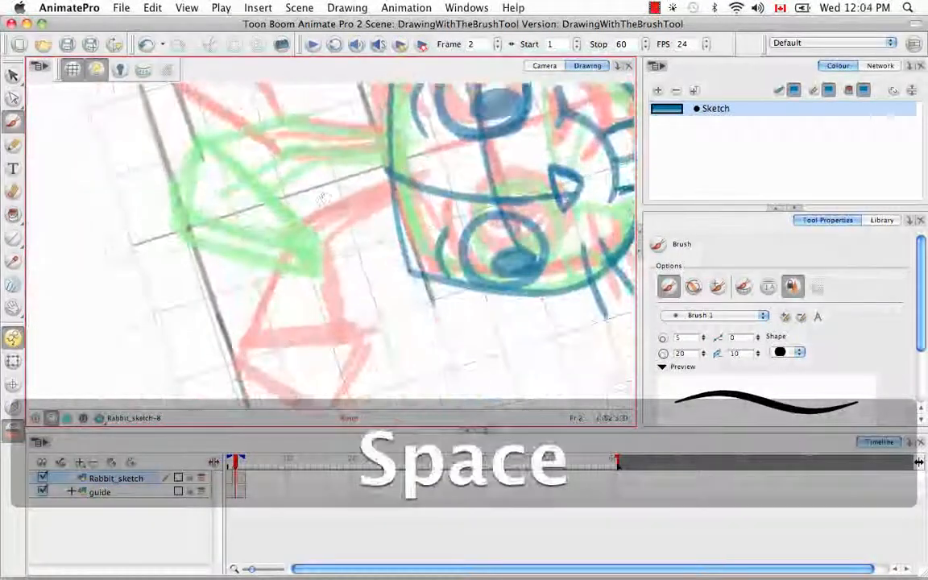
{"action": "mouse_move", "coordinate": [386, 165]}
{"action": "left_mouse_down"}
{"action": "mouse_move", "coordinate": [294, 195]}
{"action": "mouse_move", "coordinate": [181, 311]}
{"action": "mouse_move", "coordinate": [335, 95]}
{"action": "mouse_move", "coordinate": [365, 239]}
{"action": "left_mouse_up"}
{"action": "left_click_drag", "start_coordinate": [305, 231], "coordinate": [348, 207]}
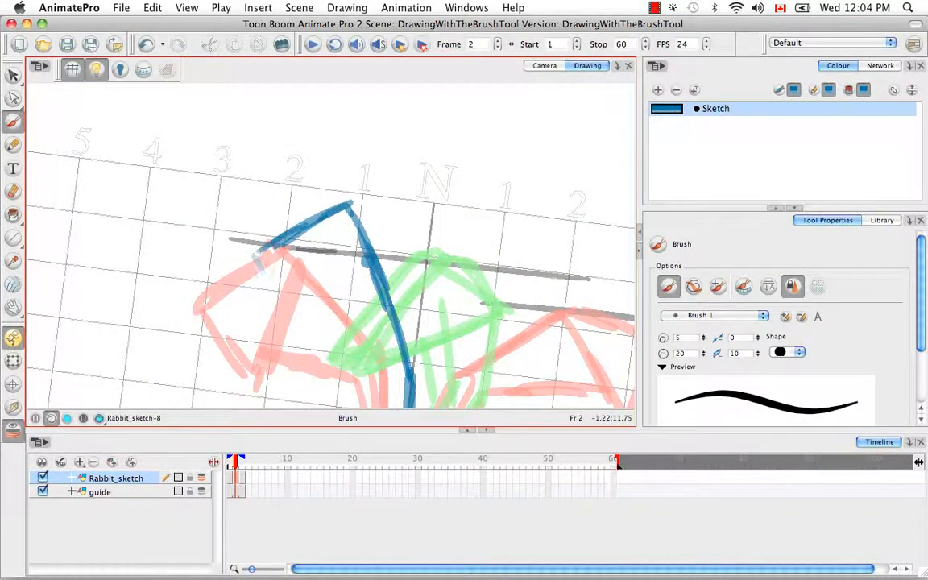
{"action": "left_click_drag", "start_coordinate": [403, 338], "coordinate": [439, 197]}
{"action": "left_click_drag", "start_coordinate": [447, 218], "coordinate": [376, 254]}
Complete the left-hand ear with its inner edge down to the head and an inner fold line.
{"action": "mouse_move", "coordinate": [391, 257]}
{"action": "left_mouse_down"}
{"action": "mouse_move", "coordinate": [342, 313]}
{"action": "mouse_move", "coordinate": [388, 288]}
{"action": "left_mouse_up"}
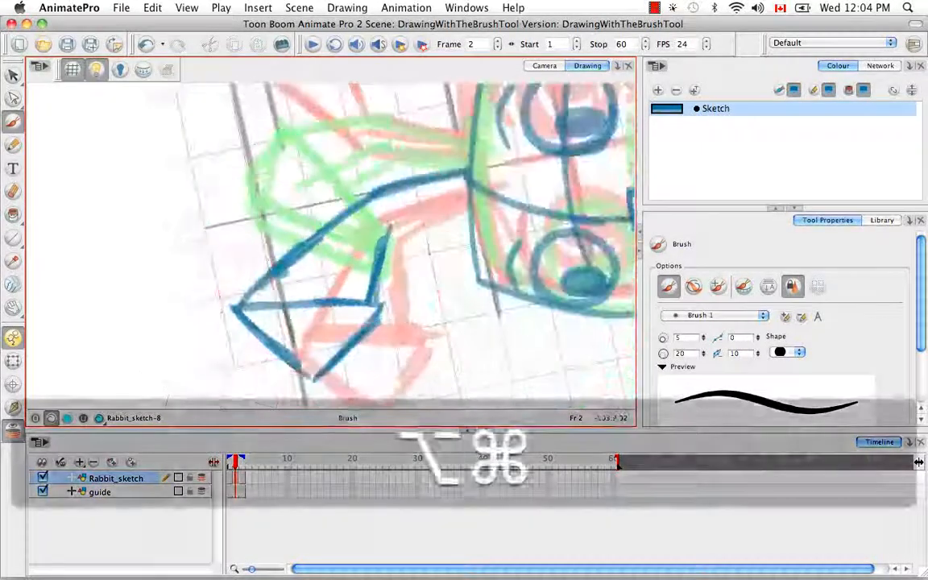
{"action": "mouse_move", "coordinate": [395, 234]}
{"action": "left_mouse_down"}
{"action": "mouse_move", "coordinate": [367, 259]}
{"action": "mouse_move", "coordinate": [448, 212]}
{"action": "left_mouse_up"}
{"action": "left_click_drag", "start_coordinate": [322, 274], "coordinate": [371, 229]}
{"action": "left_click_drag", "start_coordinate": [278, 278], "coordinate": [346, 189]}
Paint the right-hand ear extending outward from the head, with its upper edge, folded triangular tip and underside.
{"action": "mouse_move", "coordinate": [359, 310]}
{"action": "left_mouse_down"}
{"action": "mouse_move", "coordinate": [333, 219]}
{"action": "mouse_move", "coordinate": [369, 206]}
{"action": "mouse_move", "coordinate": [314, 275]}
{"action": "left_mouse_up"}
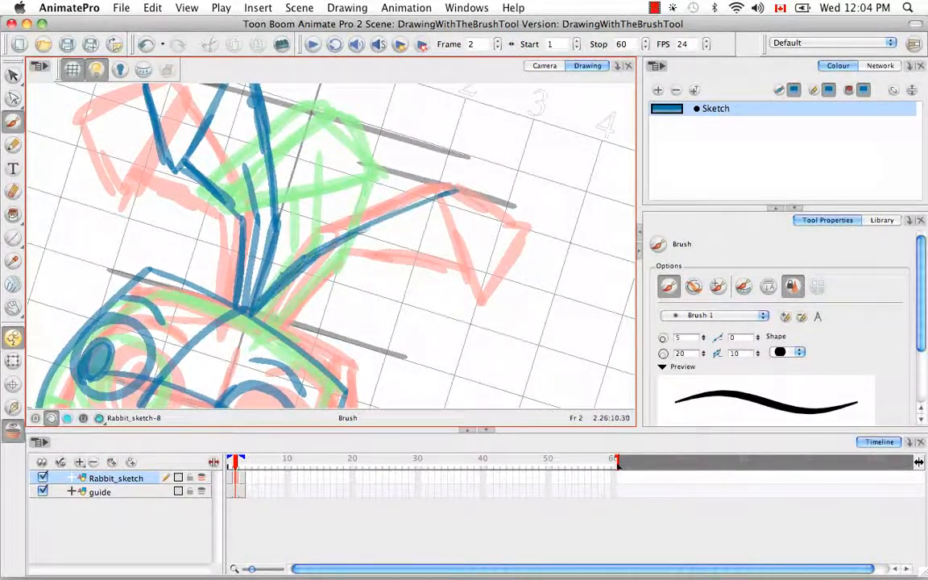
{"action": "left_click_drag", "start_coordinate": [403, 245], "coordinate": [382, 193]}
{"action": "left_click_drag", "start_coordinate": [385, 231], "coordinate": [372, 208]}
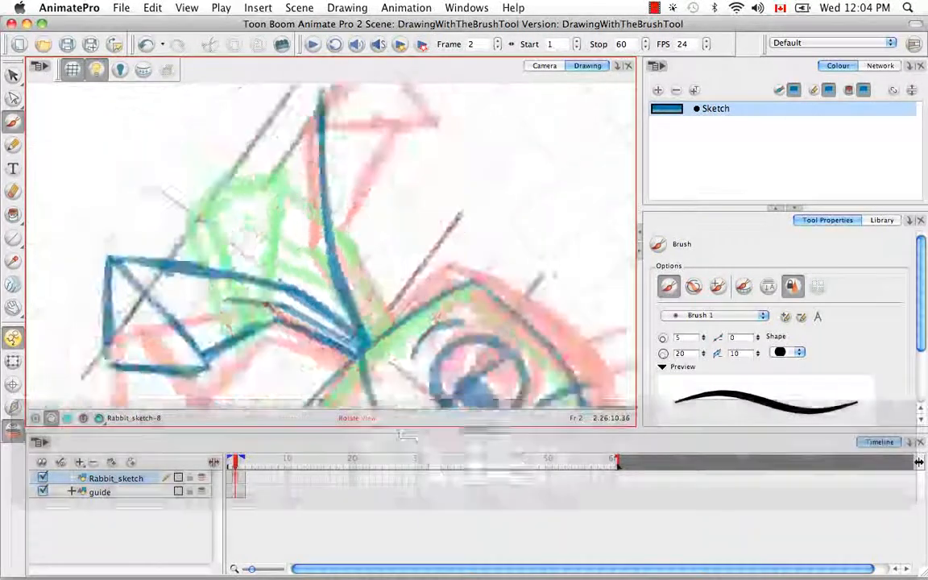
{"action": "left_click_drag", "start_coordinate": [263, 191], "coordinate": [218, 338]}
{"action": "mouse_move", "coordinate": [277, 239]}
{"action": "left_mouse_down"}
{"action": "mouse_move", "coordinate": [384, 211]}
{"action": "mouse_move", "coordinate": [359, 293]}
{"action": "mouse_move", "coordinate": [365, 288]}
{"action": "left_mouse_up"}
{"action": "left_click_drag", "start_coordinate": [303, 288], "coordinate": [364, 226]}
{"action": "left_click_drag", "start_coordinate": [189, 288], "coordinate": [230, 256]}
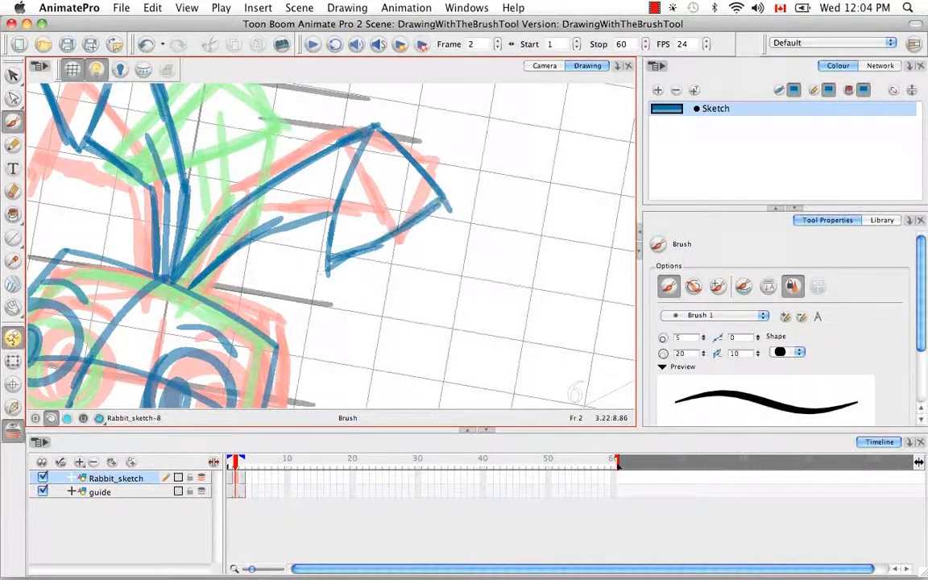
{"action": "left_click_drag", "start_coordinate": [282, 314], "coordinate": [362, 136]}
{"action": "left_click_drag", "start_coordinate": [470, 232], "coordinate": [454, 179]}
{"action": "left_click_drag", "start_coordinate": [347, 322], "coordinate": [353, 137]}
{"action": "left_click_drag", "start_coordinate": [471, 153], "coordinate": [490, 300]}
{"action": "left_click_drag", "start_coordinate": [262, 222], "coordinate": [352, 258]}
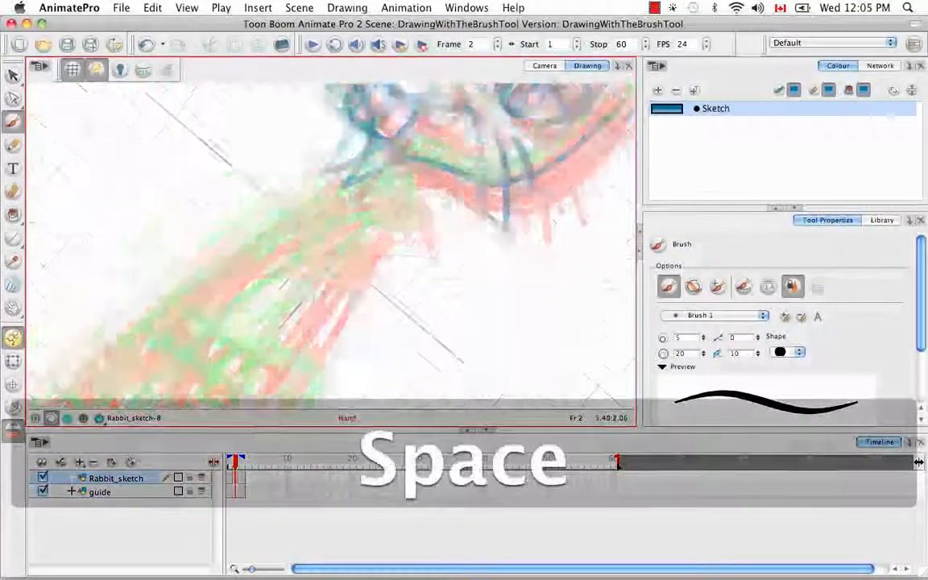
Paint the coat's collar points and long crossing lapel beneath the rabbit's head.
{"action": "left_click_drag", "start_coordinate": [184, 310], "coordinate": [340, 238]}
{"action": "mouse_move", "coordinate": [412, 192]}
{"action": "left_mouse_down"}
{"action": "mouse_move", "coordinate": [410, 236]}
{"action": "mouse_move", "coordinate": [429, 176]}
{"action": "left_mouse_up"}
{"action": "left_click_drag", "start_coordinate": [342, 263], "coordinate": [357, 331]}
{"action": "mouse_move", "coordinate": [294, 263]}
{"action": "left_mouse_down"}
{"action": "mouse_move", "coordinate": [319, 305]}
{"action": "mouse_move", "coordinate": [349, 211]}
{"action": "left_mouse_up"}
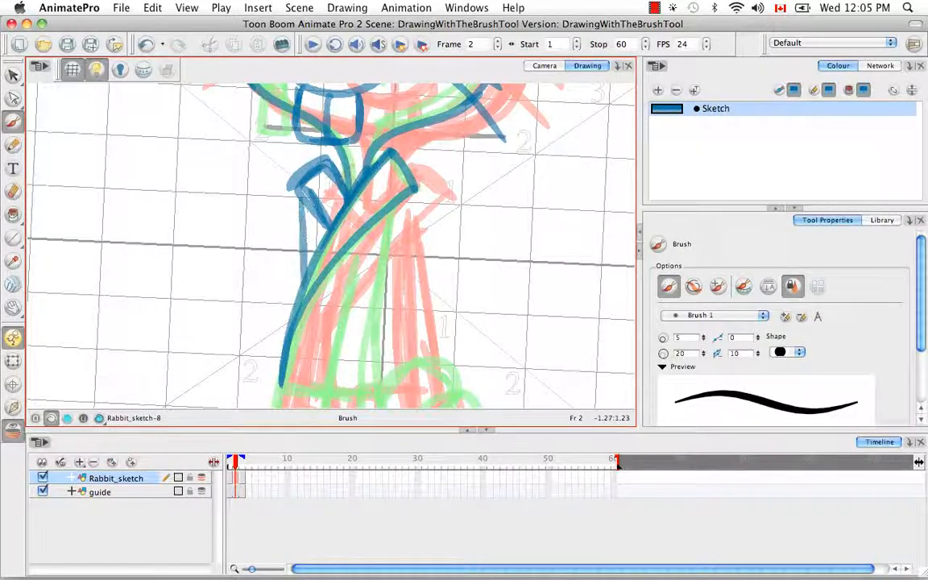
Paint the coat's right-hand edge from the lapel down to the flared hem corner.
{"action": "mouse_move", "coordinate": [301, 284]}
{"action": "left_mouse_down"}
{"action": "mouse_move", "coordinate": [310, 149]}
{"action": "mouse_move", "coordinate": [249, 311]}
{"action": "mouse_move", "coordinate": [281, 377]}
{"action": "mouse_move", "coordinate": [253, 356]}
{"action": "left_mouse_up"}
{"action": "left_click_drag", "start_coordinate": [339, 323], "coordinate": [316, 282]}
{"action": "left_click_drag", "start_coordinate": [148, 295], "coordinate": [279, 240]}
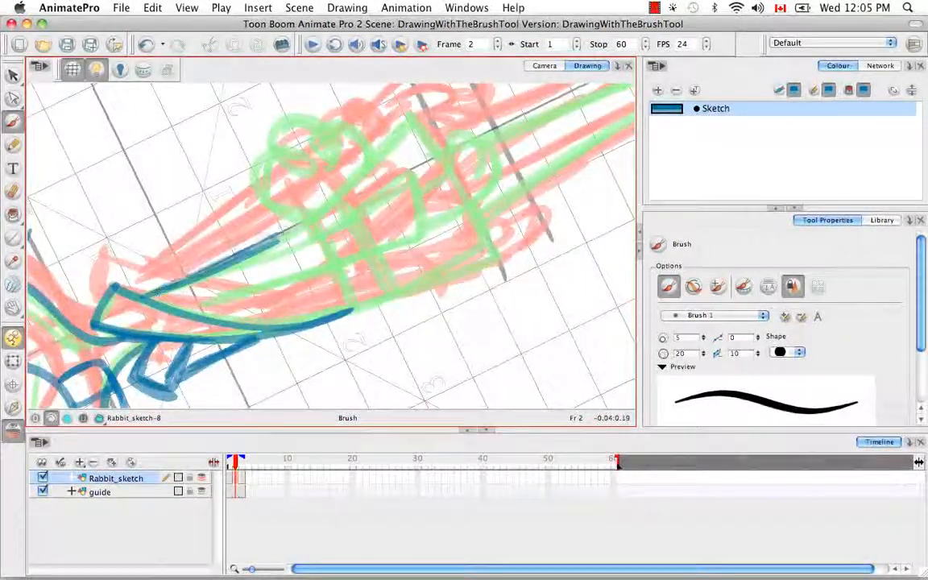
{"action": "mouse_move", "coordinate": [189, 280]}
{"action": "left_mouse_down"}
{"action": "mouse_move", "coordinate": [329, 211]}
{"action": "mouse_move", "coordinate": [348, 179]}
{"action": "left_mouse_up"}
{"action": "left_click_drag", "start_coordinate": [278, 222], "coordinate": [436, 163]}
{"action": "left_click_drag", "start_coordinate": [355, 197], "coordinate": [441, 144]}
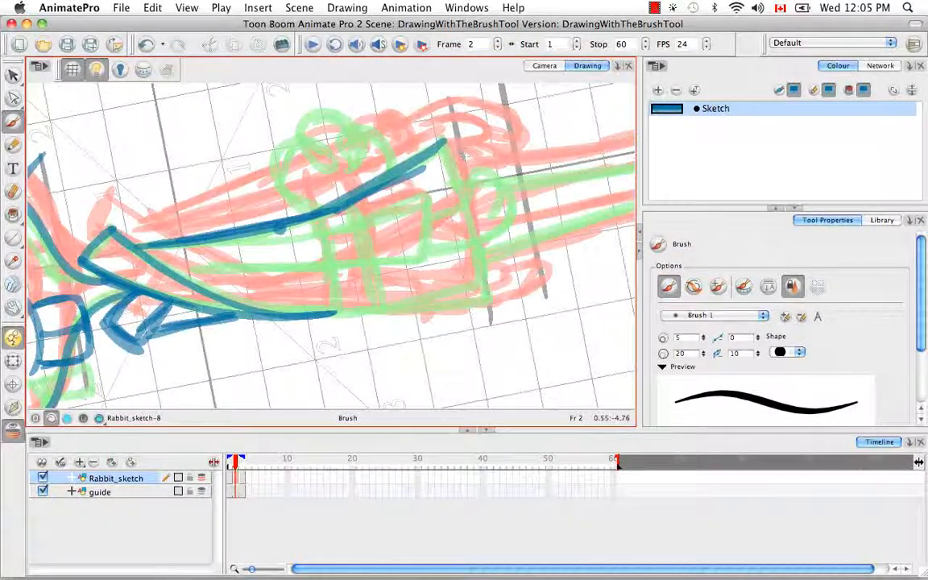
Extend the coat's left-hand edge to the hem and paint the long sleeve with its cuff.
{"action": "left_click_drag", "start_coordinate": [425, 232], "coordinate": [249, 279], "text": "alt+super"}
{"action": "left_click_drag", "start_coordinate": [146, 217], "coordinate": [316, 179]}
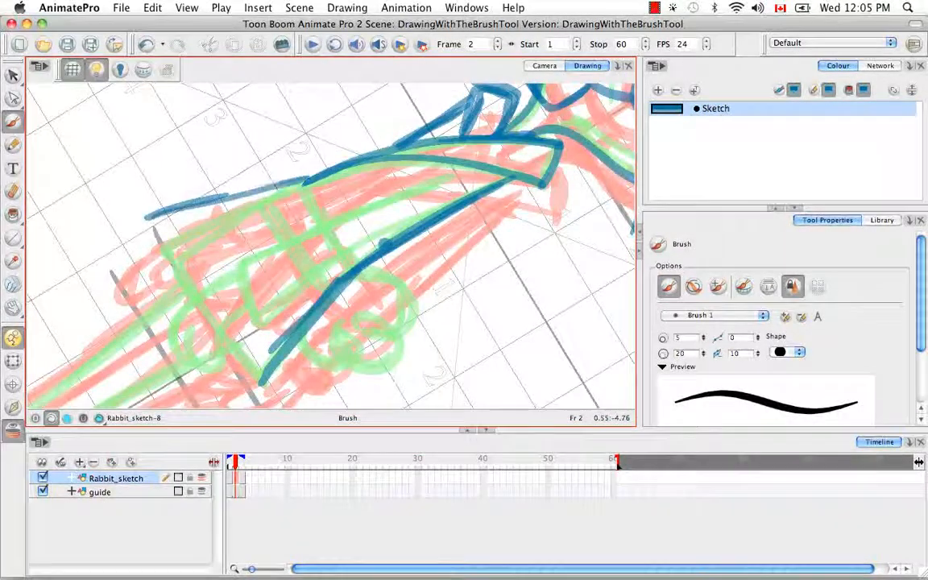
{"action": "left_click_drag", "start_coordinate": [420, 191], "coordinate": [428, 206], "text": "alt+super"}
{"action": "mouse_move", "coordinate": [239, 249]}
{"action": "left_mouse_down"}
{"action": "mouse_move", "coordinate": [244, 312]}
{"action": "mouse_move", "coordinate": [306, 278]}
{"action": "mouse_move", "coordinate": [508, 212]}
{"action": "left_mouse_up"}
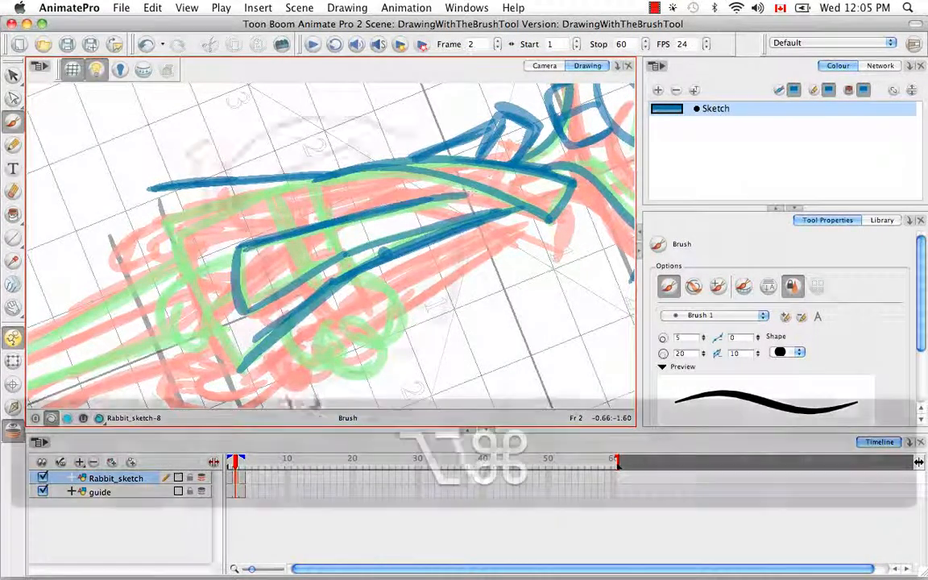
Paint the belt as two bands across the coat's waist and start the hand's outline below the cuff.
{"action": "left_click_drag", "start_coordinate": [427, 206], "coordinate": [433, 268], "text": "alt+super"}
{"action": "left_click_drag", "start_coordinate": [290, 288], "coordinate": [316, 159]}
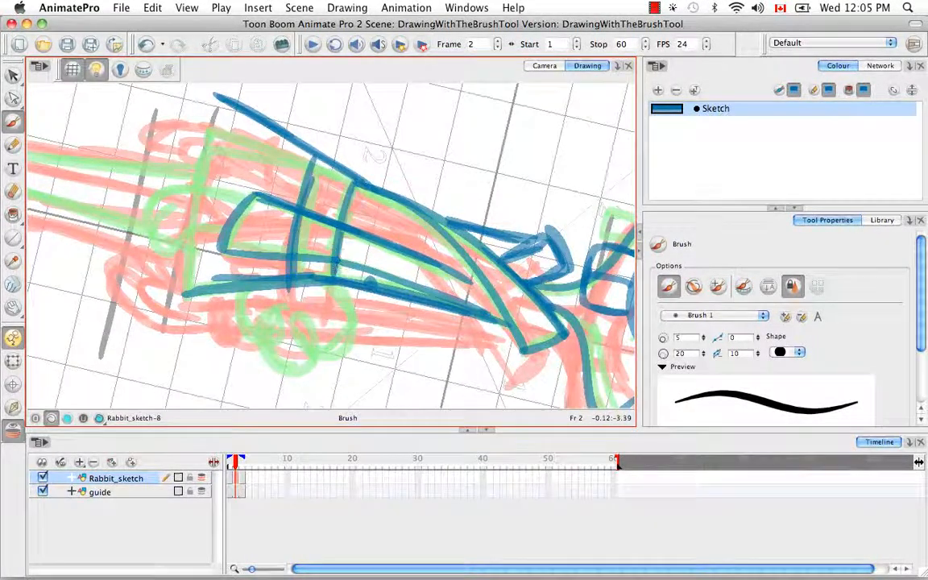
{"action": "left_click_drag", "start_coordinate": [387, 302], "coordinate": [396, 196], "text": "alt+super"}
{"action": "left_click_drag", "start_coordinate": [338, 283], "coordinate": [332, 163]}
{"action": "left_click_drag", "start_coordinate": [403, 209], "coordinate": [378, 179], "text": "alt+super"}
{"action": "left_click_drag", "start_coordinate": [295, 172], "coordinate": [374, 157]}
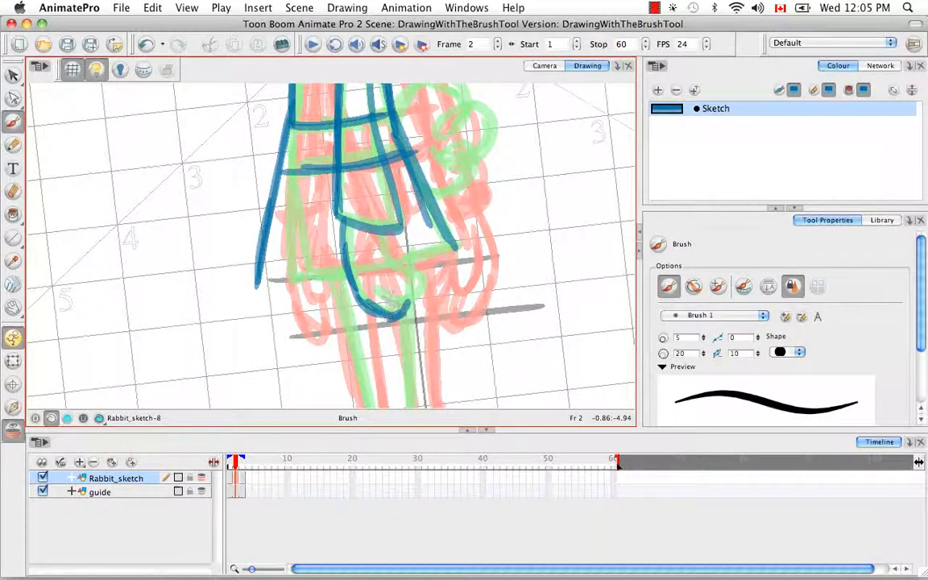
Complete the hand below the cuff and paint the coat's hem with its open front flap.
{"action": "mouse_move", "coordinate": [415, 303]}
{"action": "left_mouse_down", "text": "alt+super"}
{"action": "mouse_move", "coordinate": [342, 346]}
{"action": "mouse_move", "coordinate": [274, 327]}
{"action": "left_mouse_up", "text": "alt+super"}
{"action": "left_click_drag", "start_coordinate": [292, 171], "coordinate": [298, 260]}
{"action": "mouse_move", "coordinate": [313, 313]}
{"action": "left_mouse_down"}
{"action": "mouse_move", "coordinate": [320, 371]}
{"action": "mouse_move", "coordinate": [426, 262]}
{"action": "left_mouse_up"}
{"action": "left_click_drag", "start_coordinate": [293, 167], "coordinate": [340, 274]}
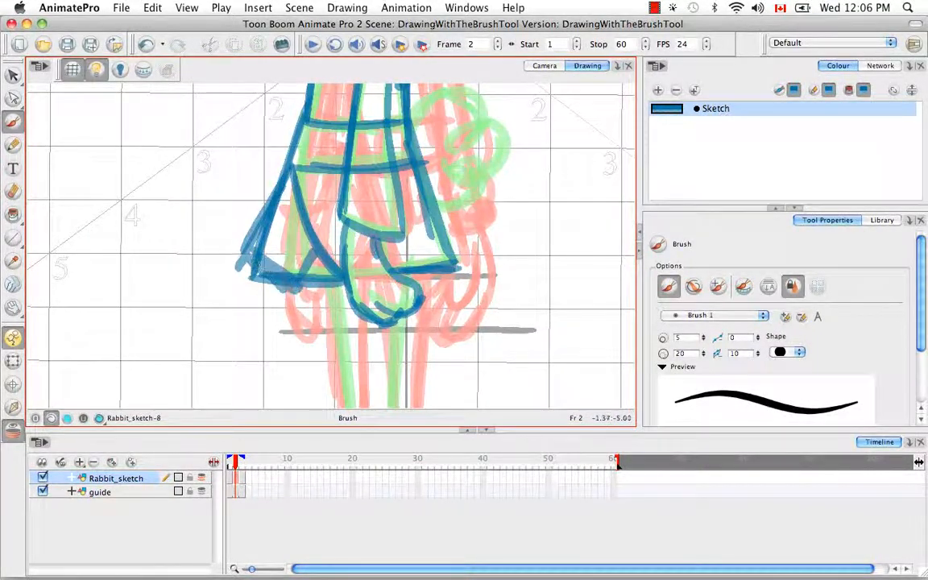
Paint the fluffy, cloud-shaped tail along the coat's right-hand edge.
{"action": "key", "text": "space"}
{"action": "mouse_move", "coordinate": [416, 267]}
{"action": "left_mouse_down"}
{"action": "mouse_move", "coordinate": [402, 174]}
{"action": "mouse_move", "coordinate": [369, 318]}
{"action": "left_mouse_up"}
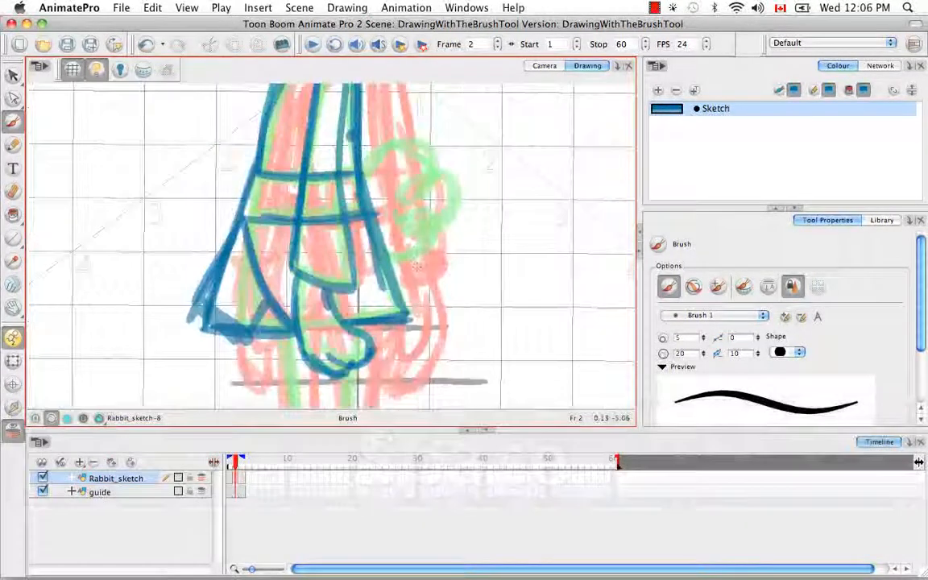
{"action": "mouse_move", "coordinate": [390, 264]}
{"action": "left_mouse_down"}
{"action": "mouse_move", "coordinate": [437, 248]}
{"action": "mouse_move", "coordinate": [418, 221]}
{"action": "left_mouse_up"}
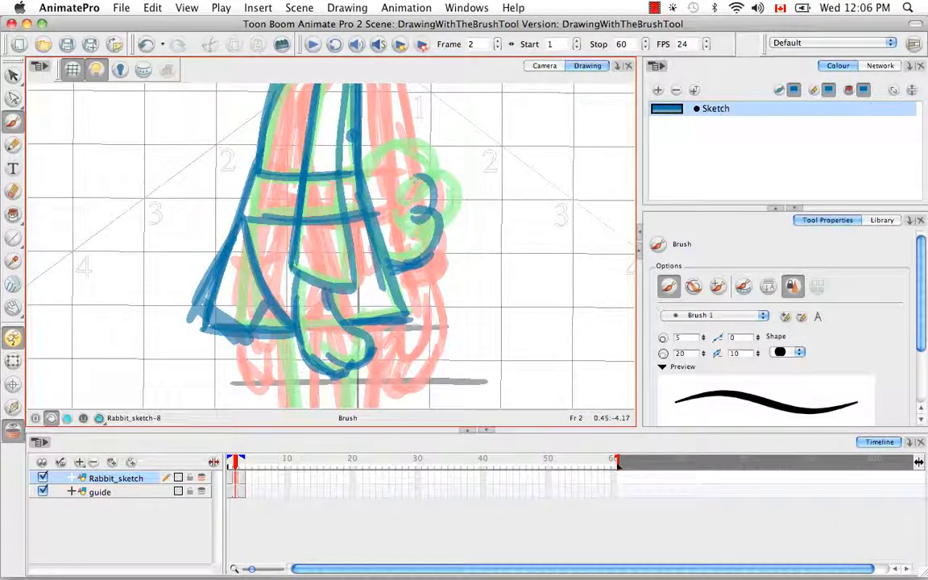
Paint both sides of the right-hand leg between the coat's hem and the ankle.
{"action": "key", "text": "space"}
{"action": "mouse_move", "coordinate": [444, 389]}
{"action": "left_mouse_down"}
{"action": "mouse_move", "coordinate": [446, 269]}
{"action": "mouse_move", "coordinate": [334, 365]}
{"action": "mouse_move", "coordinate": [313, 291]}
{"action": "mouse_move", "coordinate": [328, 282]}
{"action": "left_mouse_up"}
{"action": "key", "text": "space"}
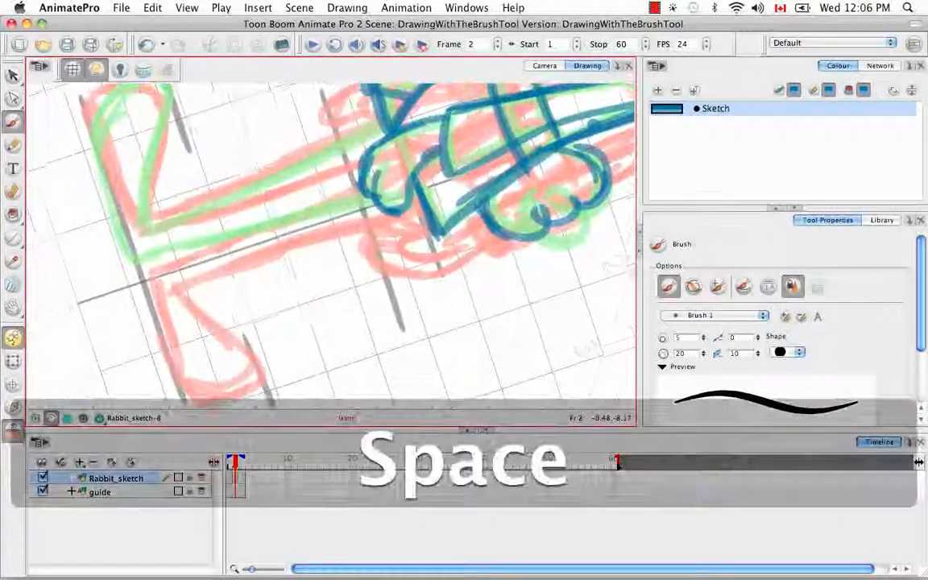
{"action": "left_click_drag", "start_coordinate": [167, 272], "coordinate": [357, 212]}
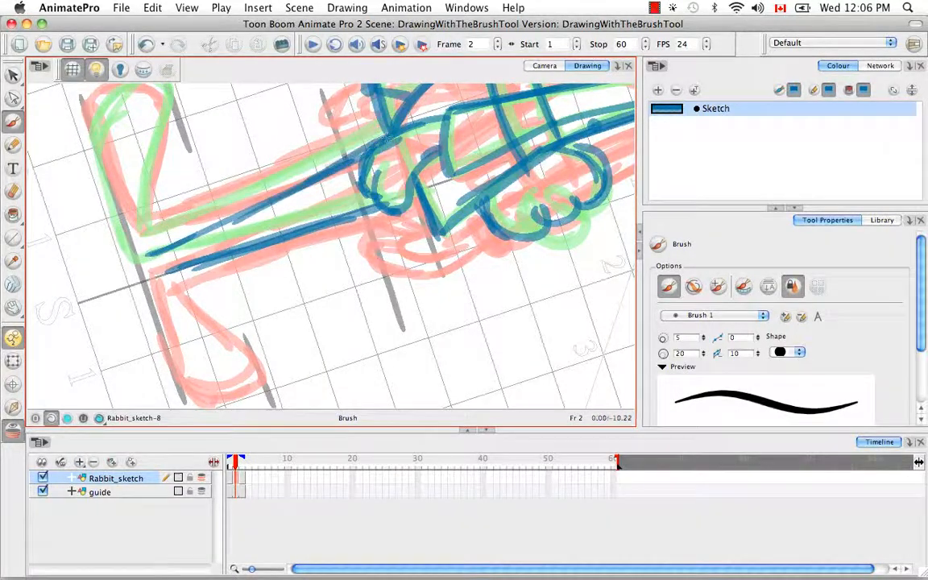
Paint the right-hand foot with its flat sole, rounded toe and sloping upper edge.
{"action": "left_click_drag", "start_coordinate": [365, 365], "coordinate": [451, 226]}
{"action": "key", "text": "space"}
{"action": "left_click_drag", "start_coordinate": [403, 323], "coordinate": [347, 211]}
{"action": "mouse_move", "coordinate": [299, 324]}
{"action": "left_mouse_down"}
{"action": "mouse_move", "coordinate": [375, 306]}
{"action": "mouse_move", "coordinate": [436, 257]}
{"action": "mouse_move", "coordinate": [407, 206]}
{"action": "left_mouse_up"}
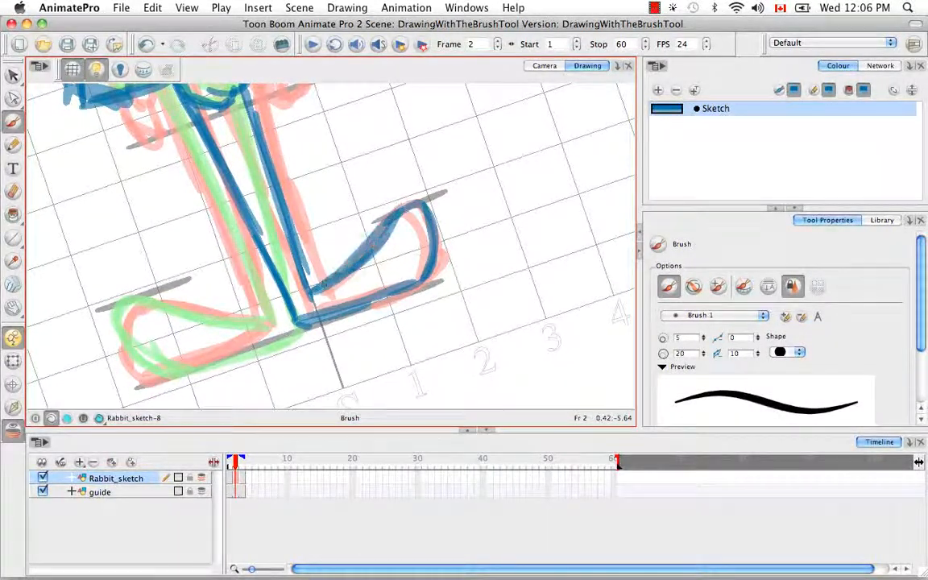
{"action": "key", "text": "space"}
{"action": "left_click_drag", "start_coordinate": [336, 251], "coordinate": [395, 304]}
{"action": "left_click_drag", "start_coordinate": [395, 305], "coordinate": [272, 308]}
Paint both sides of the left-hand leg between the ankle and the coat's hem.
{"action": "key", "text": "space"}
{"action": "left_click_drag", "start_coordinate": [258, 268], "coordinate": [279, 309]}
{"action": "left_click_drag", "start_coordinate": [198, 290], "coordinate": [248, 271]}
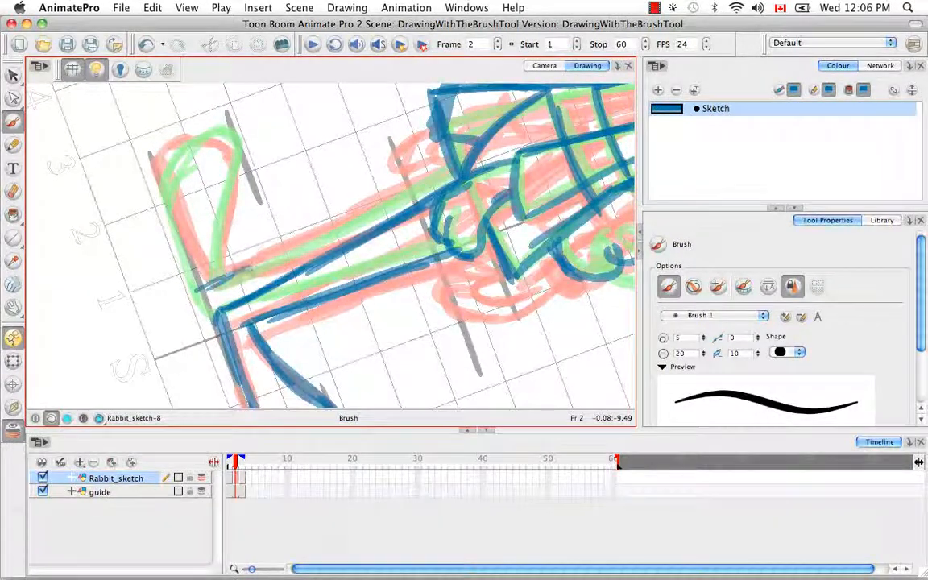
{"action": "key", "text": "space"}
{"action": "mouse_move", "coordinate": [417, 192]}
{"action": "left_mouse_down"}
{"action": "mouse_move", "coordinate": [270, 246]}
{"action": "mouse_move", "coordinate": [255, 277]}
{"action": "left_mouse_up"}
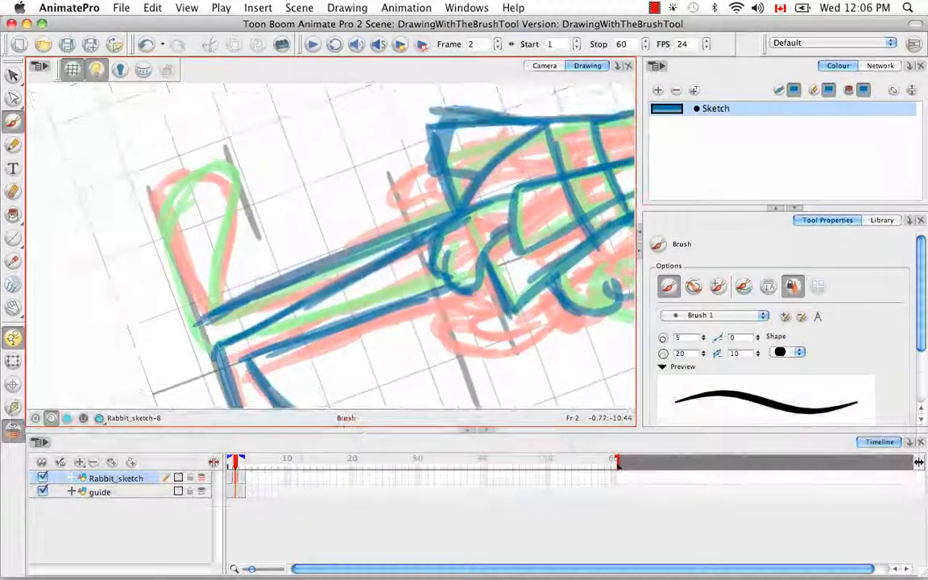
{"action": "left_click_drag", "start_coordinate": [434, 168], "coordinate": [392, 195]}
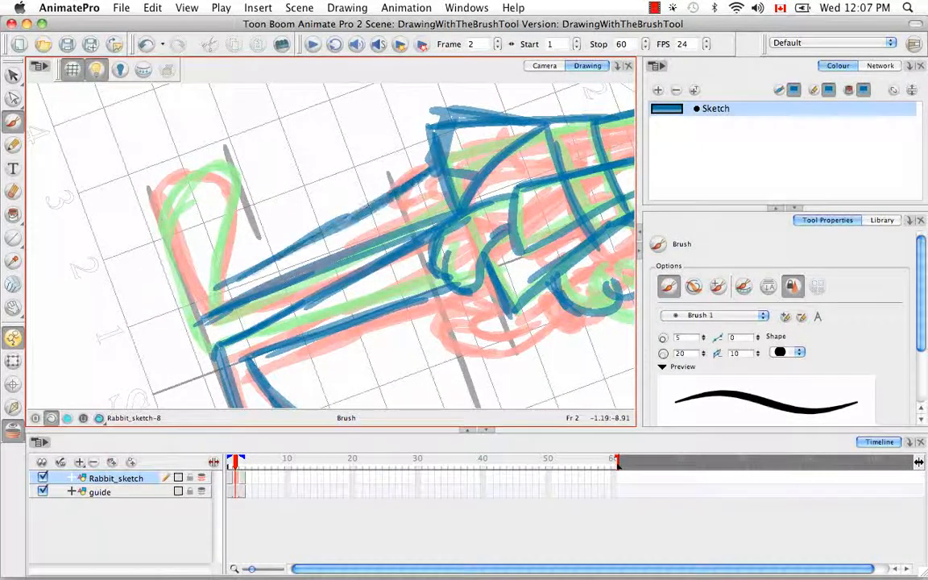
{"action": "left_click_drag", "start_coordinate": [257, 270], "coordinate": [320, 209]}
Paint the left-hand foot with its sole, sloping upper edge, rounded tip and an inner toe line.
{"action": "key", "text": "space"}
{"action": "left_click_drag", "start_coordinate": [370, 274], "coordinate": [252, 317]}
{"action": "mouse_move", "coordinate": [260, 282]}
{"action": "left_mouse_down"}
{"action": "mouse_move", "coordinate": [253, 228]}
{"action": "mouse_move", "coordinate": [369, 176]}
{"action": "left_mouse_up"}
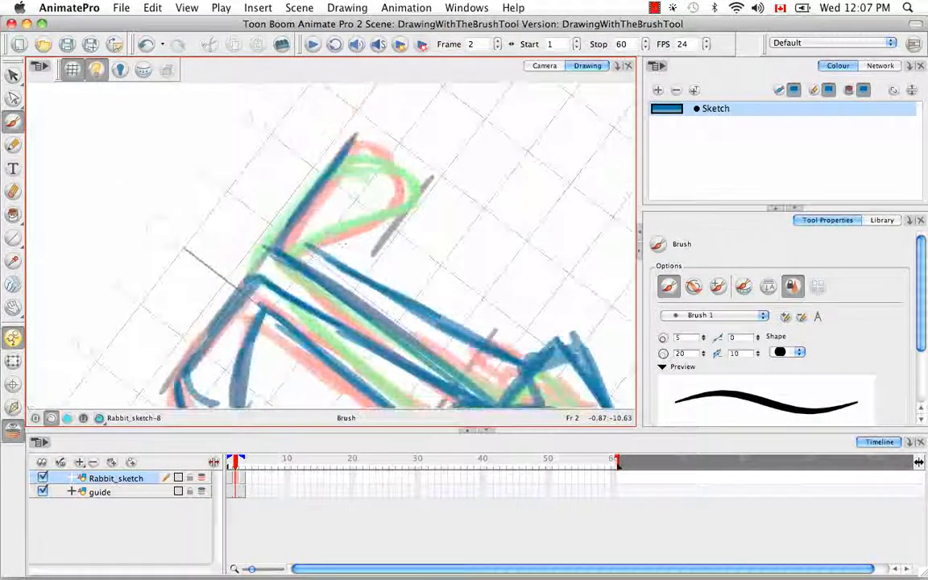
{"action": "left_click_drag", "start_coordinate": [309, 244], "coordinate": [416, 186]}
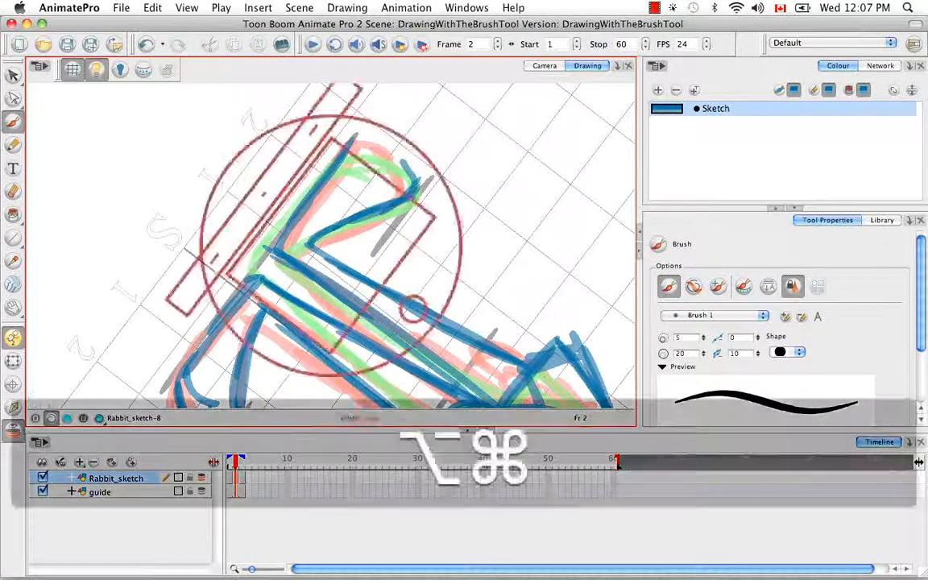
{"action": "left_click_drag", "start_coordinate": [412, 309], "coordinate": [431, 220]}
{"action": "key", "text": "space"}
{"action": "left_click_drag", "start_coordinate": [346, 193], "coordinate": [324, 308]}
{"action": "left_click_drag", "start_coordinate": [245, 278], "coordinate": [317, 240]}
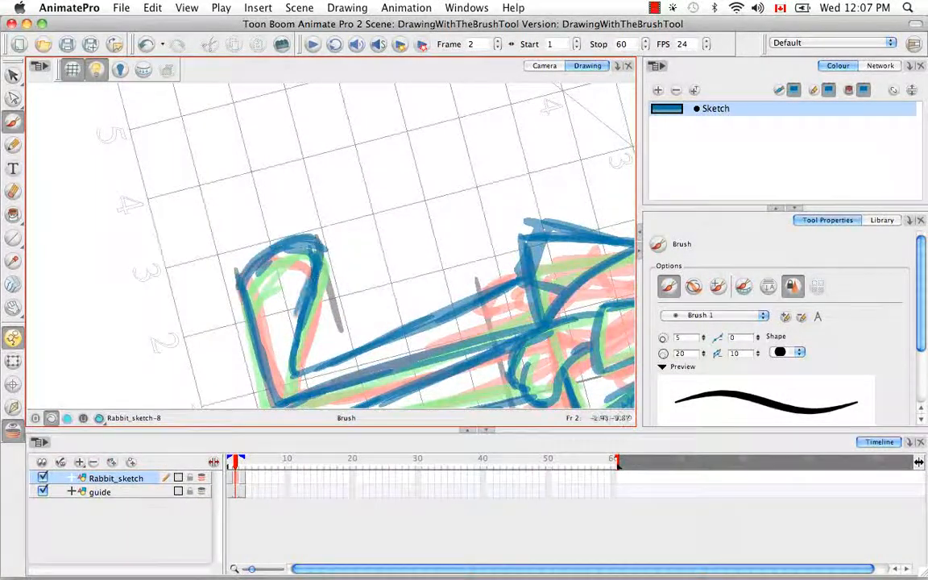
{"action": "left_click_drag", "start_coordinate": [419, 299], "coordinate": [411, 181], "text": "alt+super"}
{"action": "key", "text": "space"}
{"action": "left_click_drag", "start_coordinate": [403, 242], "coordinate": [333, 211]}
{"action": "left_click_drag", "start_coordinate": [273, 271], "coordinate": [289, 301]}
Paint the far hand peeking out under the coat's left-hand hem.
{"action": "key", "text": "space"}
{"action": "mouse_move", "coordinate": [370, 102]}
{"action": "left_mouse_down"}
{"action": "mouse_move", "coordinate": [335, 227]}
{"action": "mouse_move", "coordinate": [328, 367]}
{"action": "left_mouse_up"}
{"action": "left_click_drag", "start_coordinate": [292, 301], "coordinate": [307, 349]}
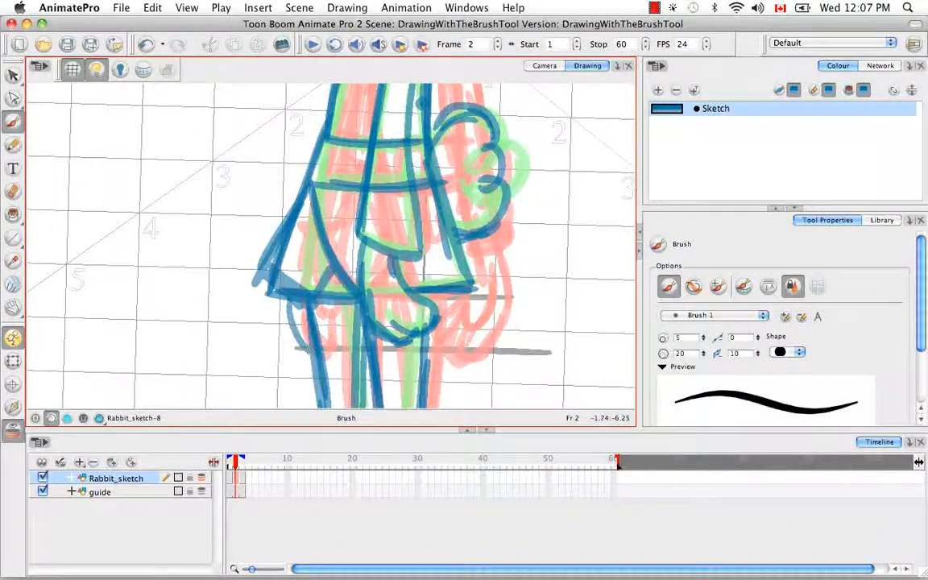
Reset the drawing view to show the whole rabbit and turn off the onion skin.
{"action": "key", "text": "space"}
{"action": "key", "text": "shift+m"}
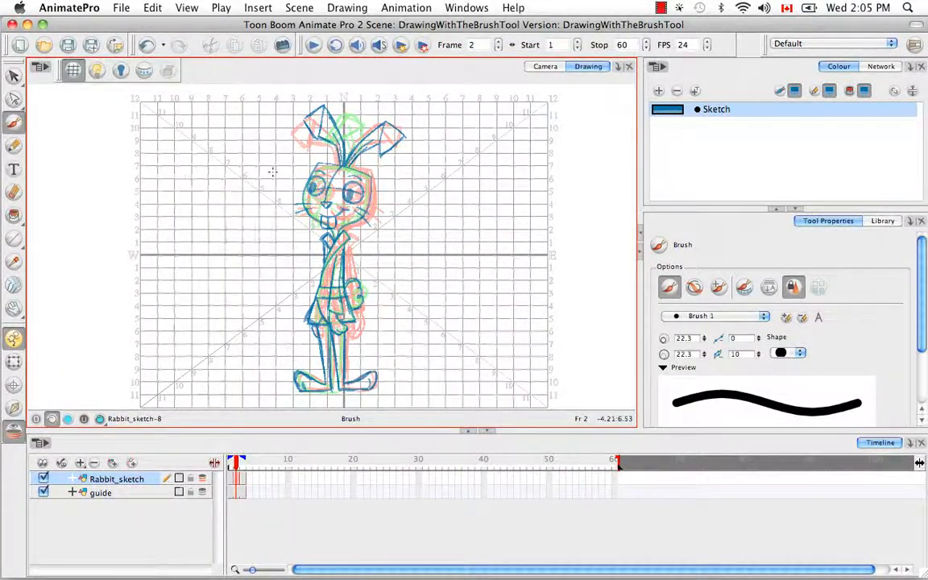
{"action": "key", "text": "alt+super+o"}
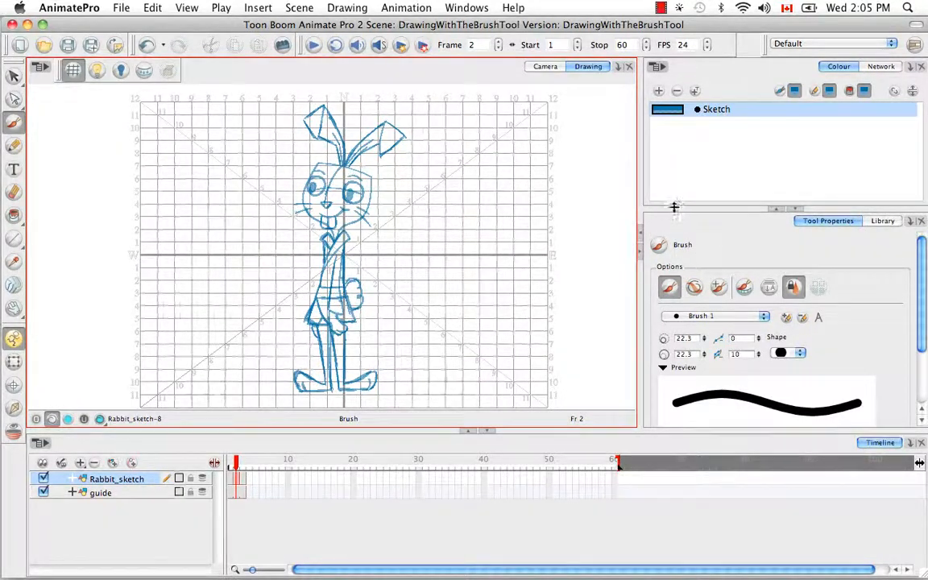
Add a colour swatch named Dark Lines in a semi-transparent dark grey, RGB 36, 36, 36.
{"action": "left_click", "coordinate": [658, 91]}
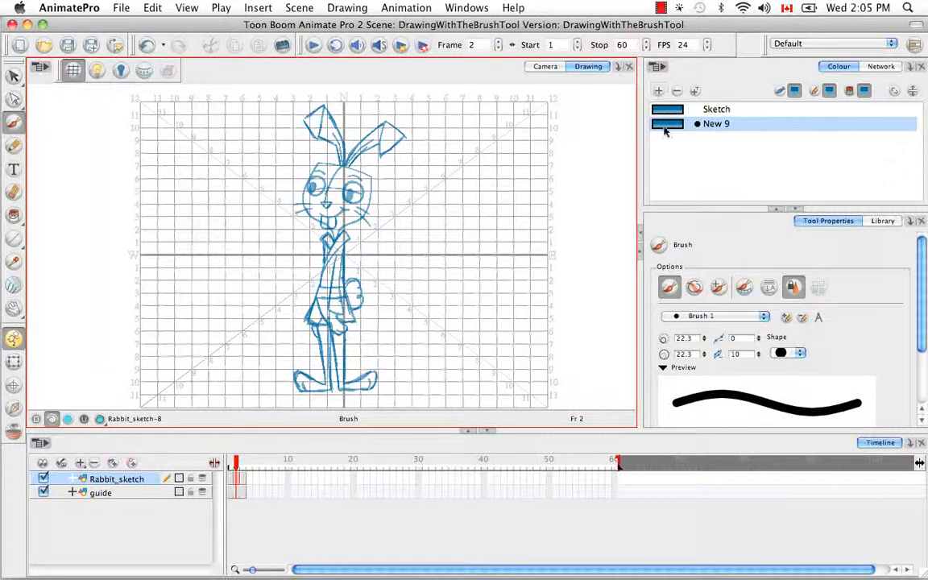
{"action": "double_click", "coordinate": [667, 124]}
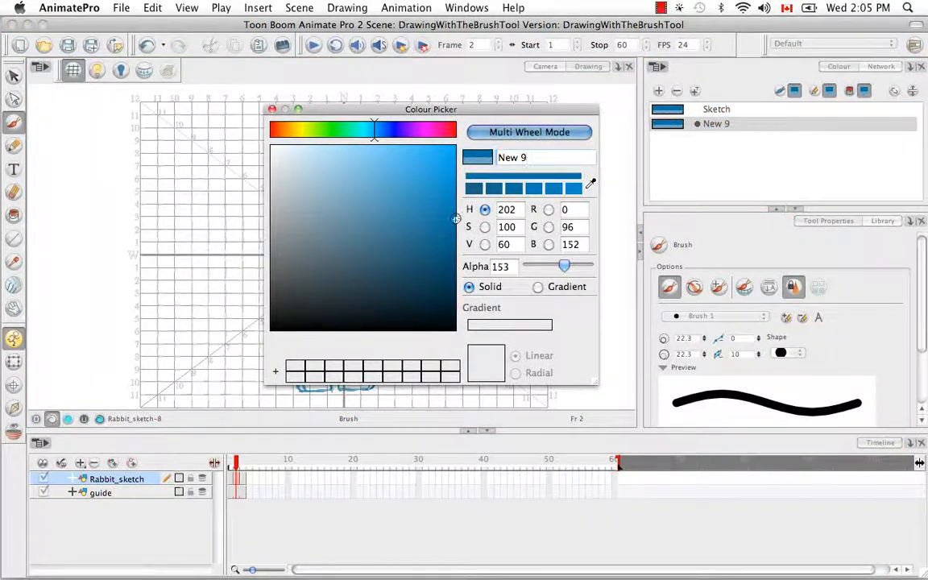
{"action": "mouse_move", "coordinate": [394, 228]}
{"action": "left_mouse_down"}
{"action": "mouse_move", "coordinate": [275, 282]}
{"action": "mouse_move", "coordinate": [260, 304]}
{"action": "left_mouse_up"}
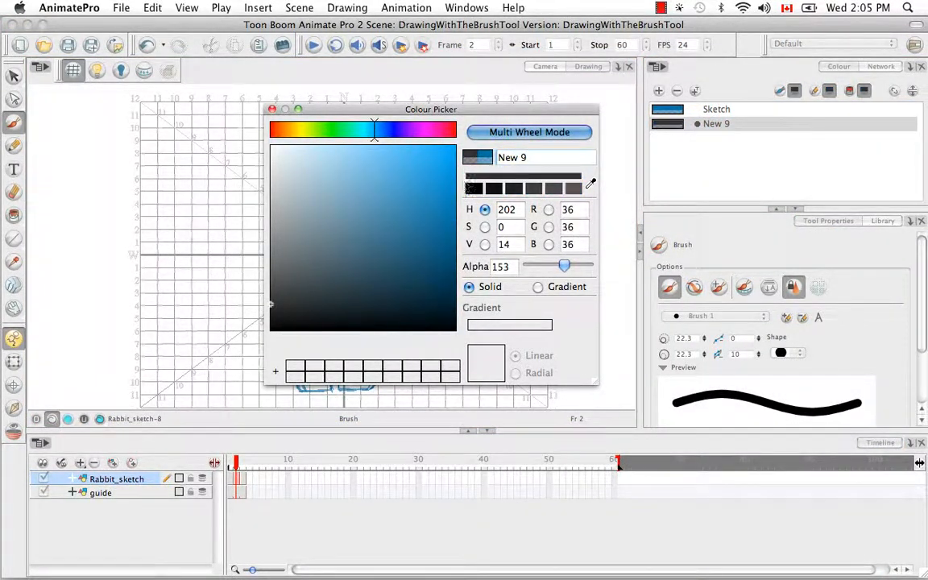
{"action": "key", "text": "BackSpace"}
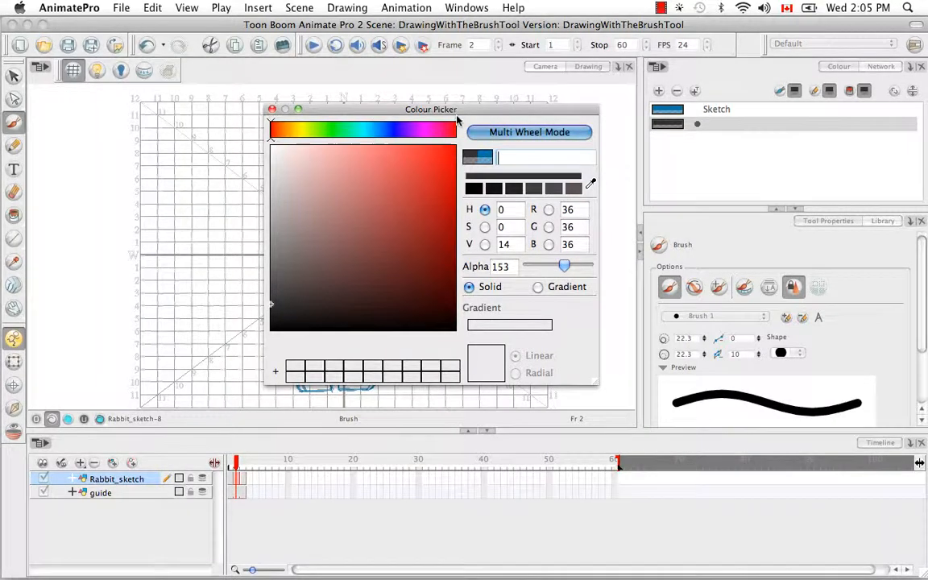
{"action": "type", "text": "Dar"}
{"action": "type", "text": "k "}
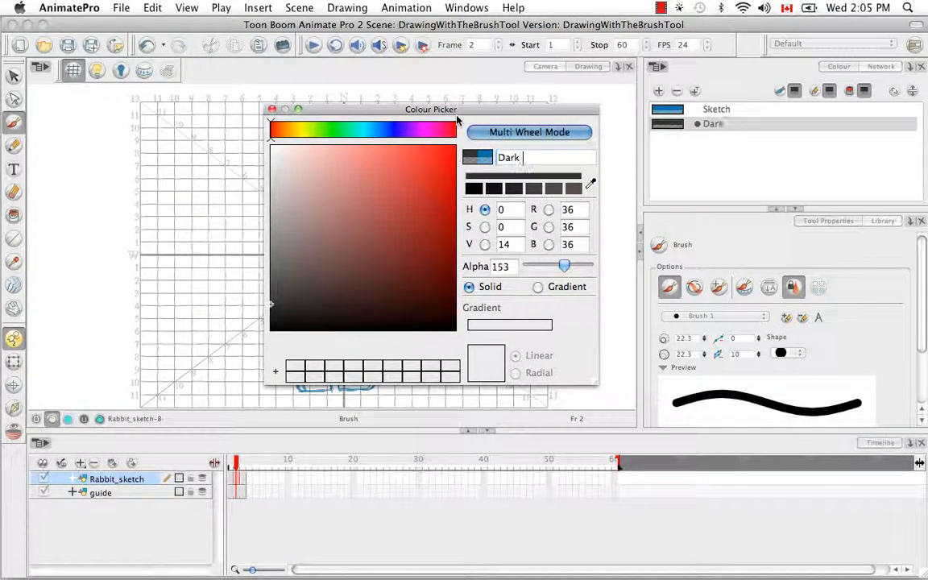
{"action": "type", "text": "Lines"}
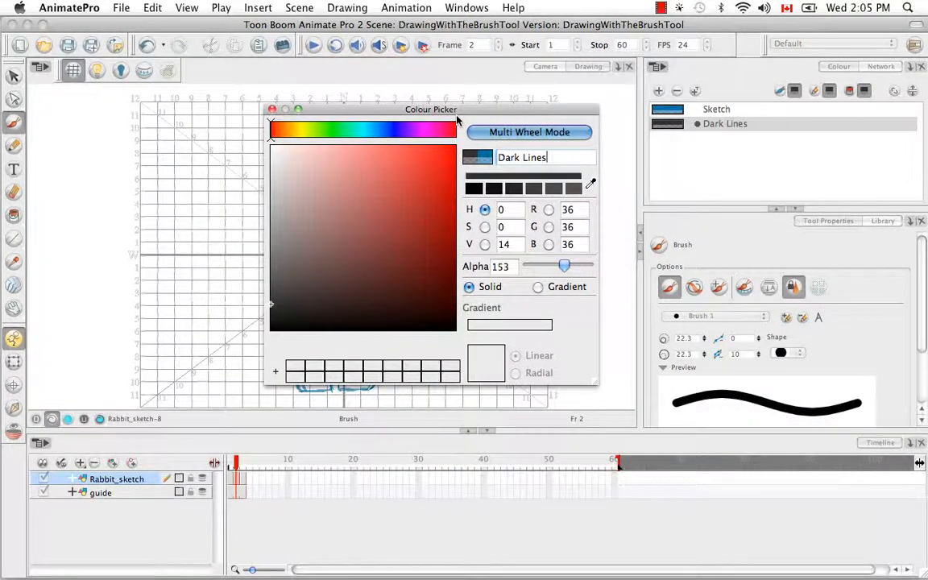
Add another swatch named Shading in a semi-transparent mid grey, RGB 155, 155, 155.
{"action": "left_click", "coordinate": [659, 91]}
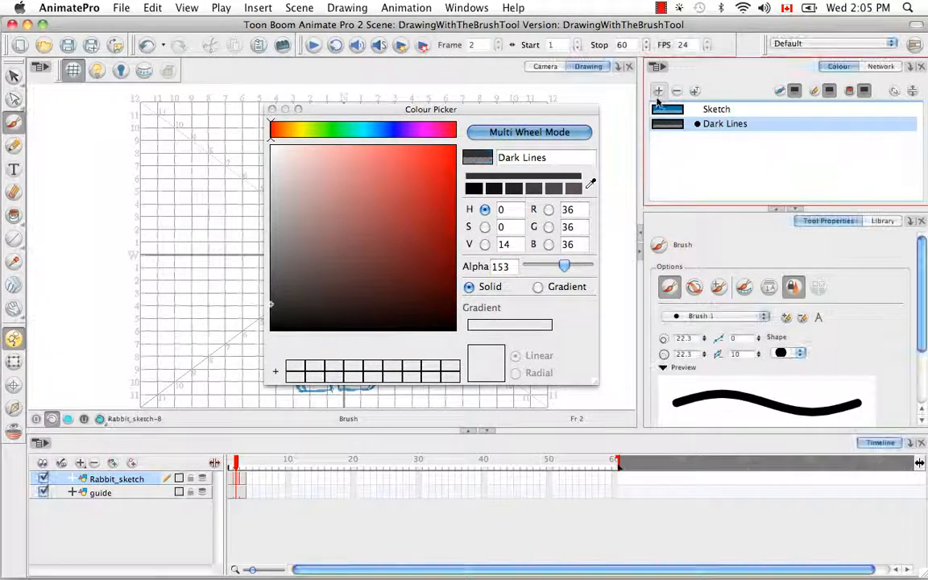
{"action": "left_click_drag", "start_coordinate": [272, 304], "coordinate": [265, 218]}
{"action": "left_click_drag", "start_coordinate": [538, 159], "coordinate": [440, 148]}
{"action": "type", "text": "Shading"}
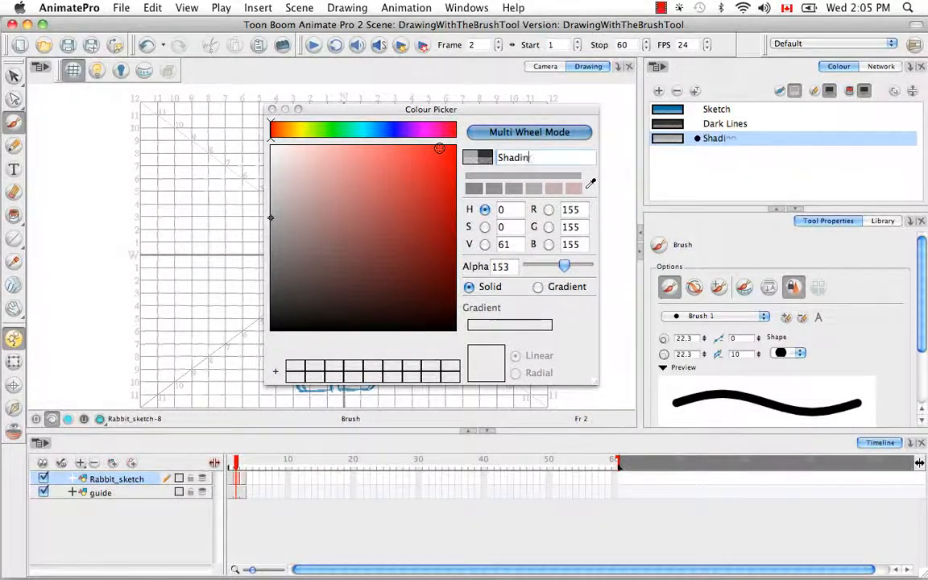
{"action": "left_click", "coordinate": [273, 109]}
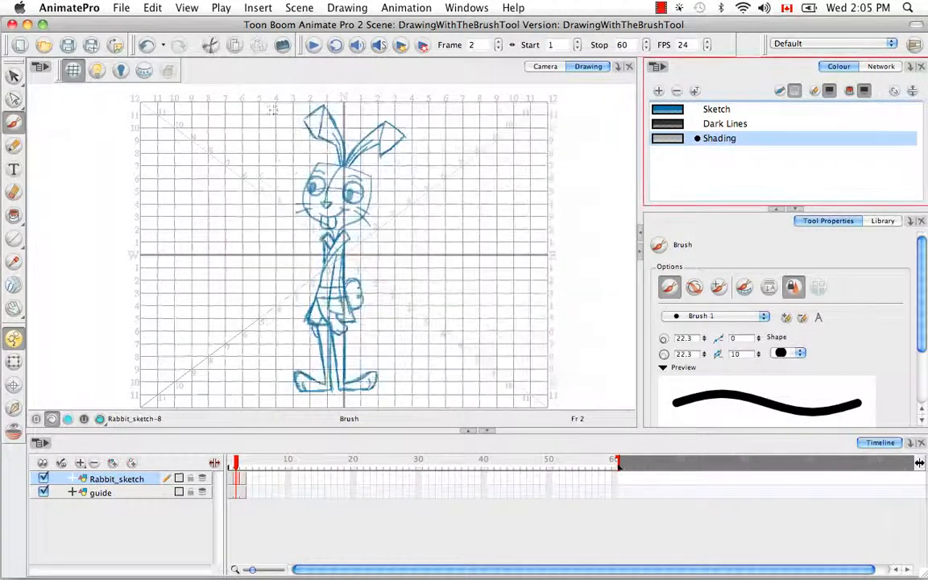
Recolour the entire rabbit drawing with the Dark Lines swatch and hide the grid.
{"action": "left_click", "coordinate": [22, 76]}
{"action": "left_click", "coordinate": [56, 78]}
{"action": "mouse_move", "coordinate": [274, 94]}
{"action": "left_mouse_down"}
{"action": "mouse_move", "coordinate": [528, 283]}
{"action": "mouse_move", "coordinate": [330, 409]}
{"action": "mouse_move", "coordinate": [224, 236]}
{"action": "mouse_move", "coordinate": [230, 210]}
{"action": "left_mouse_up"}
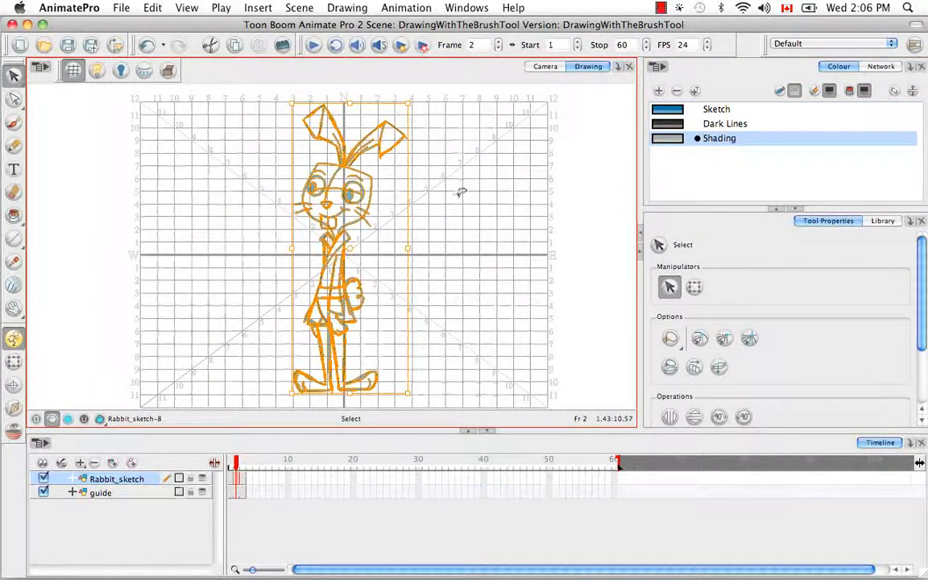
{"action": "left_click", "coordinate": [543, 160]}
{"action": "key", "text": "super+a"}
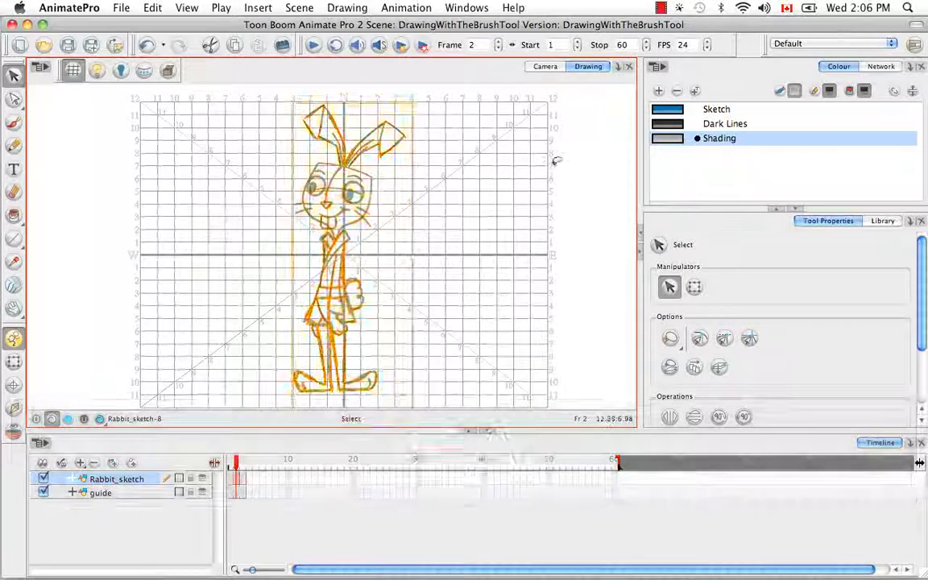
{"action": "left_click", "coordinate": [666, 127]}
{"action": "left_click", "coordinate": [433, 218]}
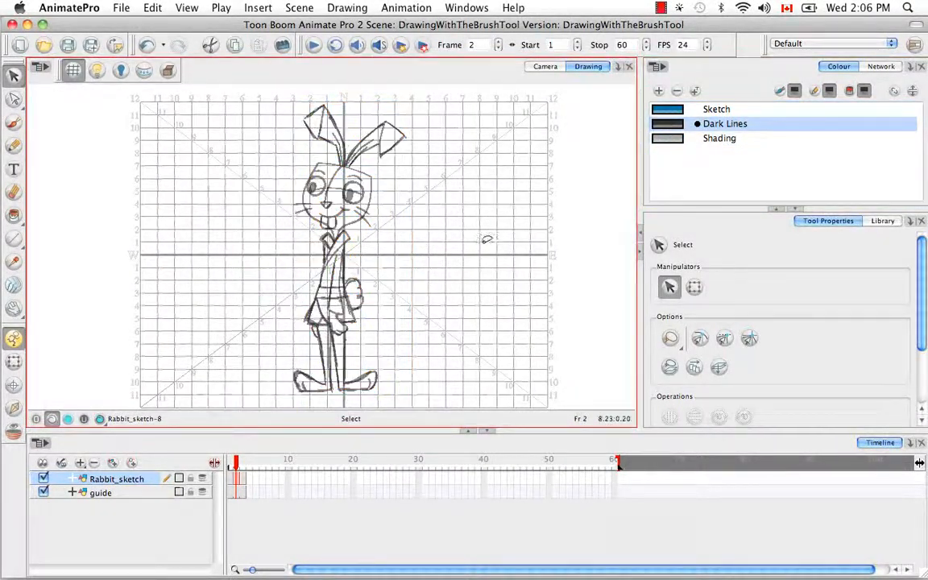
{"action": "left_click", "coordinate": [73, 70]}
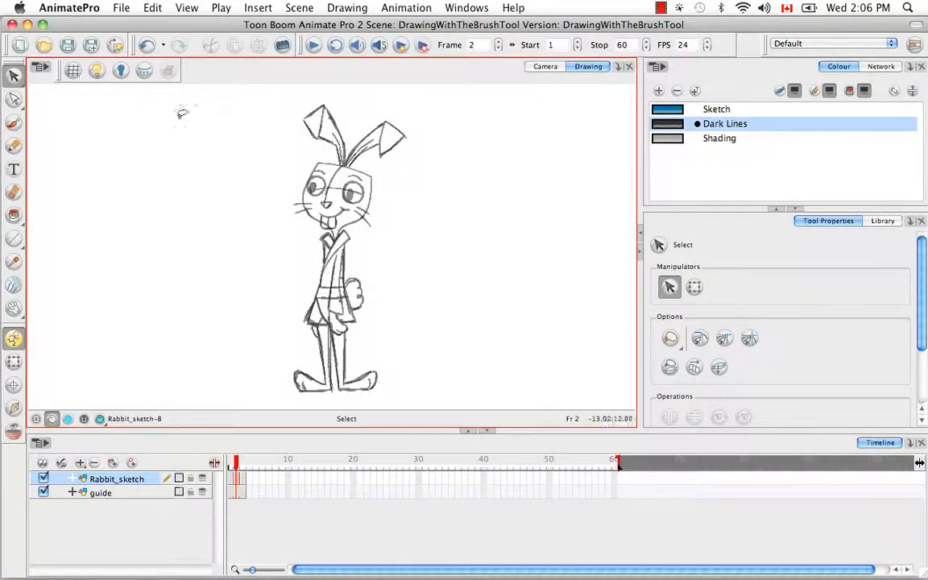
Set up the Brush tool to draw behind the existing lines with the Shading swatch.
{"action": "left_click", "coordinate": [679, 139]}
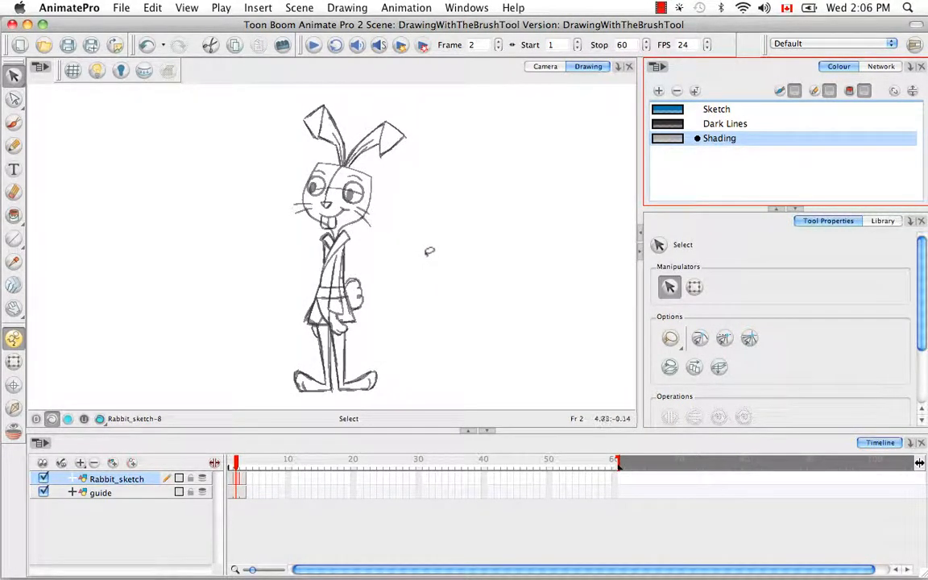
{"action": "left_click", "coordinate": [14, 122]}
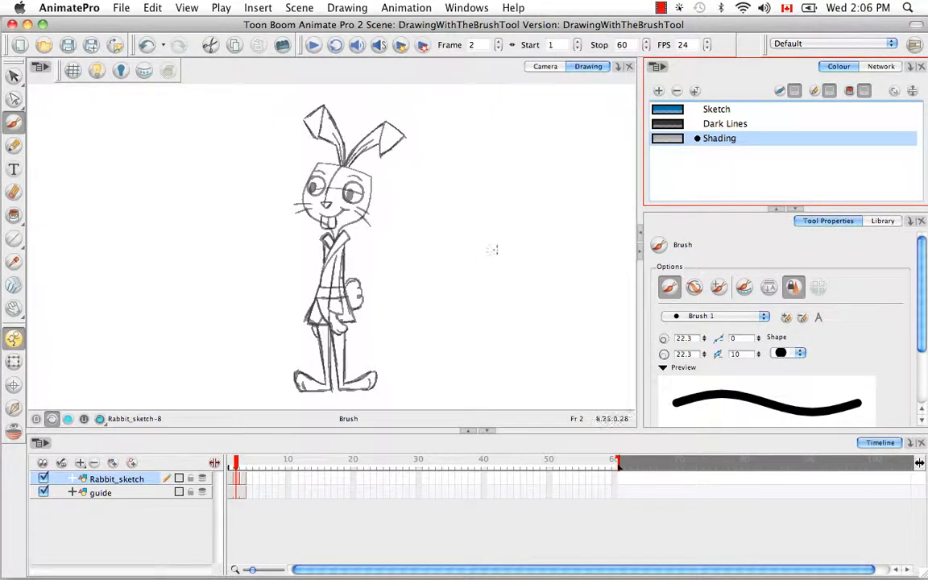
{"action": "left_click", "coordinate": [697, 290]}
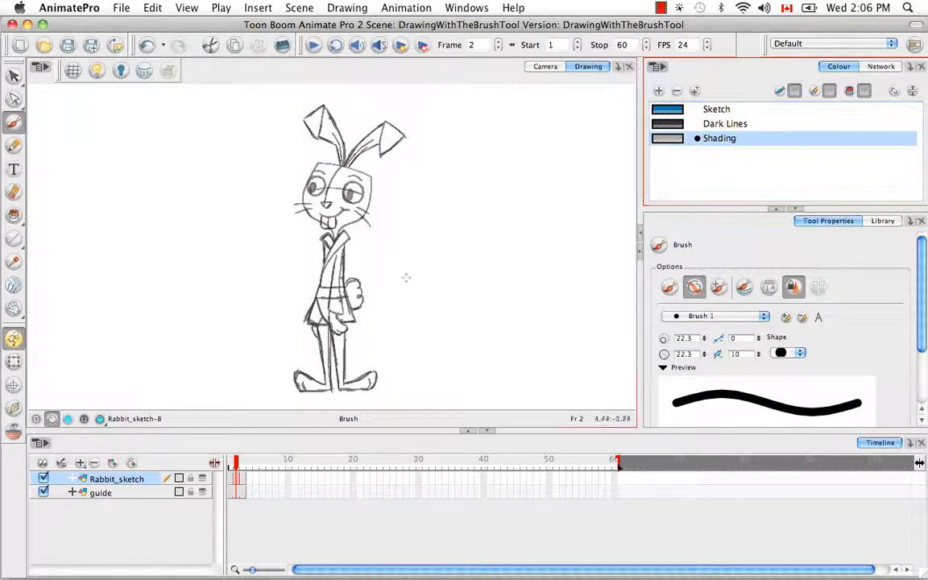
Paint a small test cross of shading beside the rabbit and delete it.
{"action": "left_click_drag", "start_coordinate": [406, 276], "coordinate": [467, 256]}
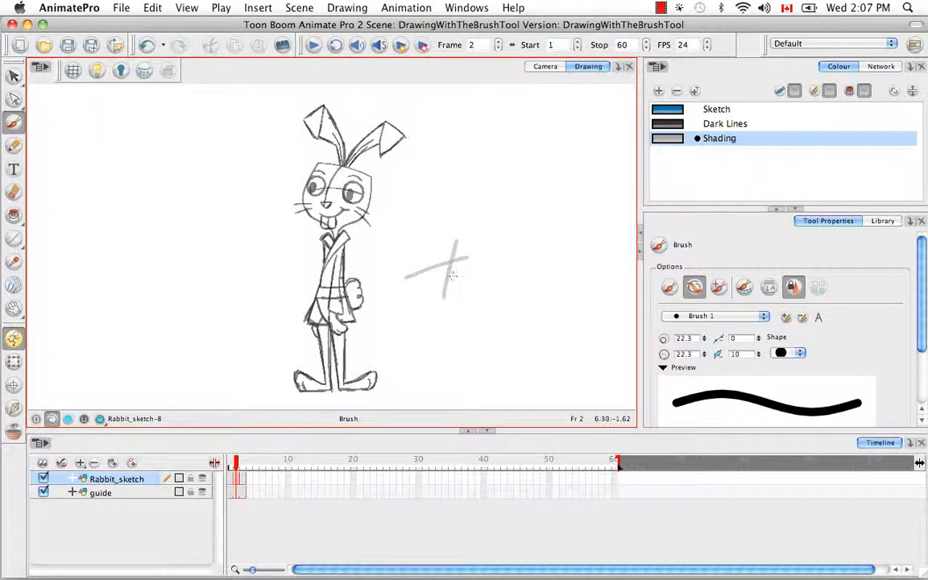
{"action": "key", "text": "alt+v"}
{"action": "mouse_move", "coordinate": [477, 235]}
{"action": "left_mouse_down"}
{"action": "mouse_move", "coordinate": [481, 297]}
{"action": "mouse_move", "coordinate": [474, 239]}
{"action": "left_mouse_up"}
{"action": "key", "text": "Delete"}
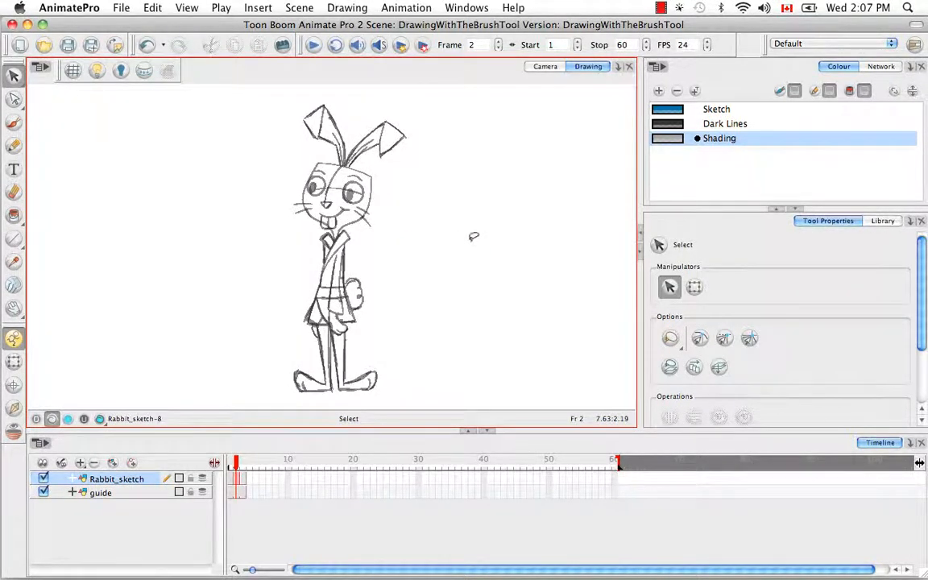
Shade the side of the rabbit's face behind the lines with the Brush tool, from the forehead past the cheek to the neck.
{"action": "left_click", "coordinate": [14, 122]}
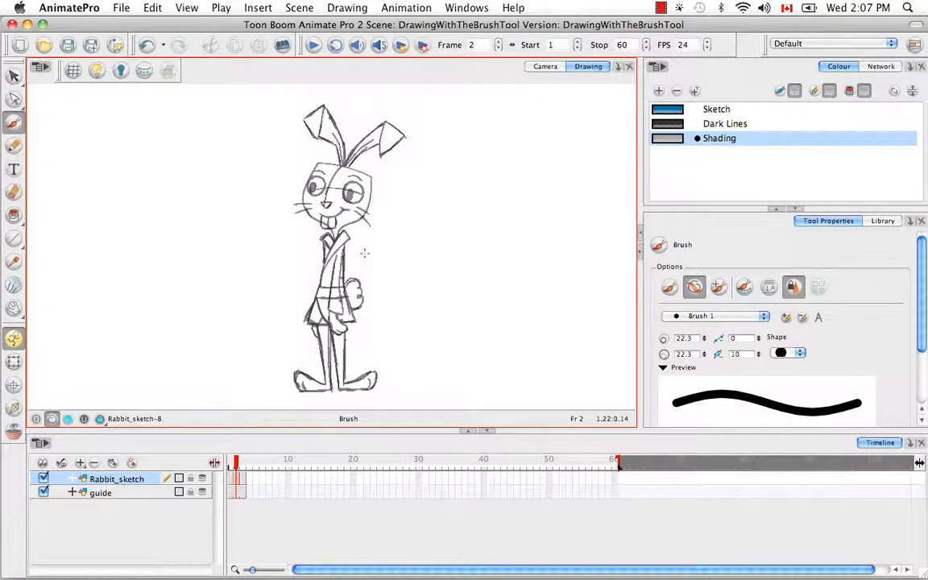
{"action": "key", "text": "super+equal"}
{"action": "key", "text": "super+equal"}
{"action": "left_click_drag", "start_coordinate": [351, 233], "coordinate": [314, 471]}
{"action": "mouse_move", "coordinate": [462, 269]}
{"action": "left_mouse_down"}
{"action": "mouse_move", "coordinate": [373, 110]}
{"action": "mouse_move", "coordinate": [326, 99]}
{"action": "mouse_move", "coordinate": [269, 111]}
{"action": "mouse_move", "coordinate": [295, 124]}
{"action": "mouse_move", "coordinate": [272, 234]}
{"action": "left_mouse_up"}
{"action": "mouse_move", "coordinate": [191, 268]}
{"action": "left_mouse_down"}
{"action": "mouse_move", "coordinate": [218, 252]}
{"action": "mouse_move", "coordinate": [204, 278]}
{"action": "mouse_move", "coordinate": [227, 228]}
{"action": "mouse_move", "coordinate": [282, 197]}
{"action": "mouse_move", "coordinate": [242, 191]}
{"action": "mouse_move", "coordinate": [277, 235]}
{"action": "mouse_move", "coordinate": [339, 209]}
{"action": "mouse_move", "coordinate": [386, 242]}
{"action": "mouse_move", "coordinate": [436, 252]}
{"action": "mouse_move", "coordinate": [474, 239]}
{"action": "mouse_move", "coordinate": [402, 269]}
{"action": "mouse_move", "coordinate": [310, 245]}
{"action": "left_mouse_up"}
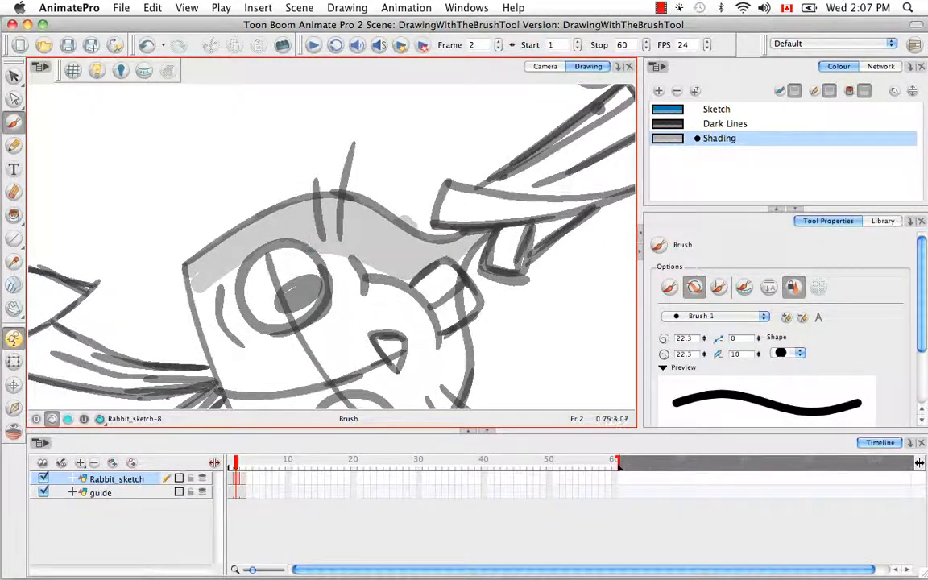
{"action": "mouse_move", "coordinate": [205, 248]}
{"action": "left_mouse_down"}
{"action": "mouse_move", "coordinate": [242, 161]}
{"action": "mouse_move", "coordinate": [326, 125]}
{"action": "left_mouse_up"}
{"action": "left_click_drag", "start_coordinate": [300, 288], "coordinate": [316, 259]}
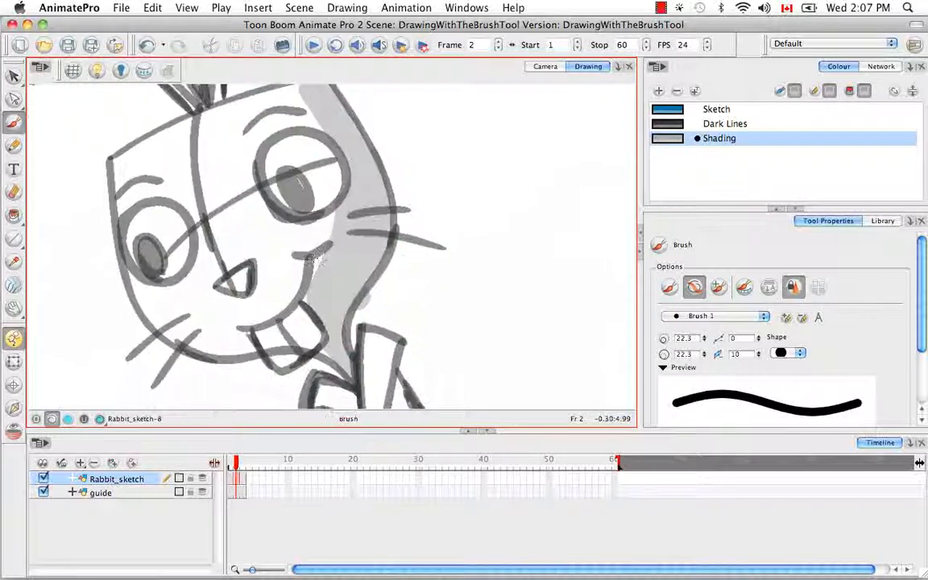
Remove the stray dab of shading outside the rabbit's cheek outline, keeping the line intact.
{"action": "key", "text": "alt+e"}
{"action": "left_click_drag", "start_coordinate": [379, 271], "coordinate": [383, 292]}
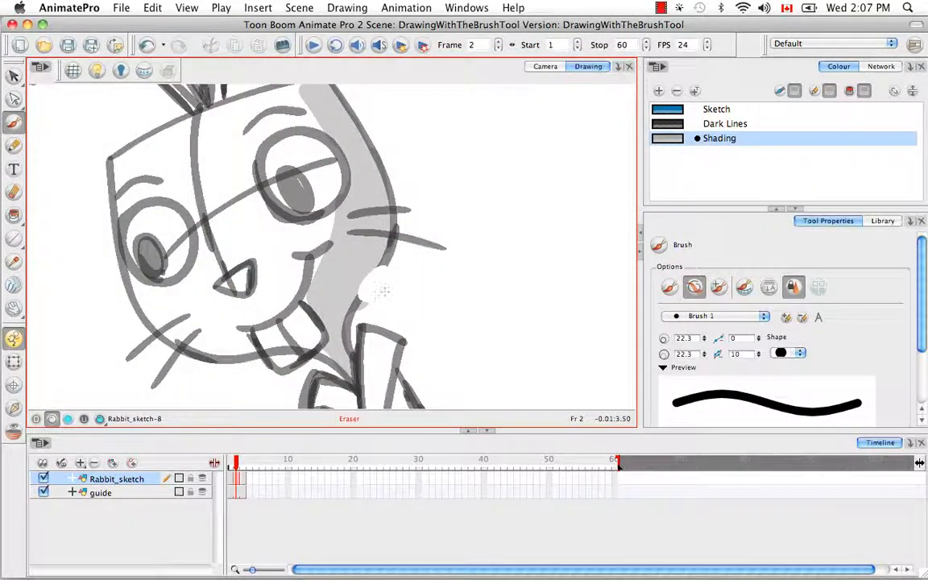
{"action": "key", "text": "super+z"}
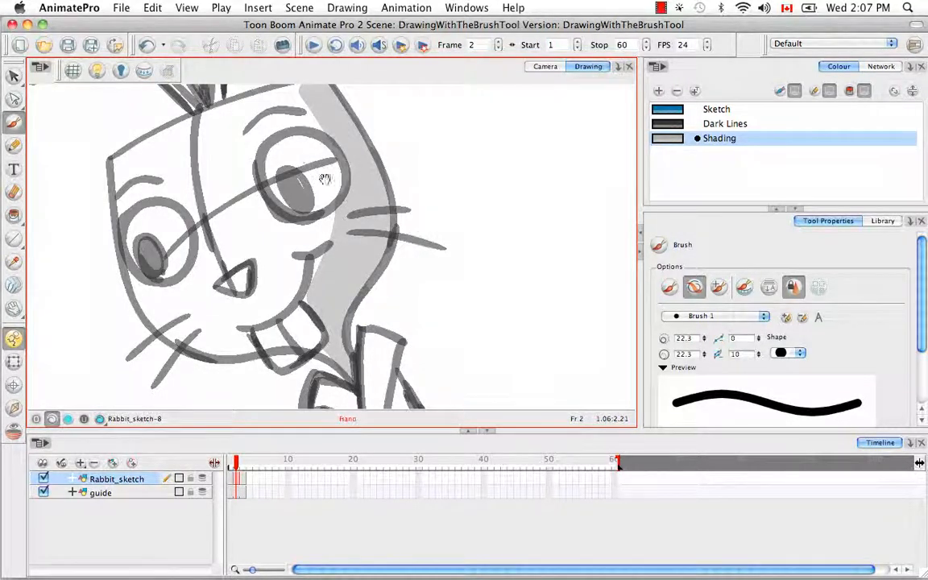
Brush shading around the rabbit's eyes and underneath its nose.
{"action": "left_click_drag", "start_coordinate": [325, 179], "coordinate": [376, 246]}
{"action": "mouse_move", "coordinate": [301, 219]}
{"action": "left_mouse_down"}
{"action": "mouse_move", "coordinate": [336, 187]}
{"action": "mouse_move", "coordinate": [379, 191]}
{"action": "mouse_move", "coordinate": [351, 187]}
{"action": "left_mouse_up"}
{"action": "left_click_drag", "start_coordinate": [296, 236], "coordinate": [334, 185]}
{"action": "mouse_move", "coordinate": [214, 223]}
{"action": "left_mouse_down"}
{"action": "mouse_move", "coordinate": [234, 207]}
{"action": "mouse_move", "coordinate": [257, 208]}
{"action": "mouse_move", "coordinate": [225, 210]}
{"action": "left_mouse_up"}
{"action": "mouse_move", "coordinate": [353, 290]}
{"action": "left_mouse_down"}
{"action": "mouse_move", "coordinate": [318, 233]}
{"action": "mouse_move", "coordinate": [315, 248]}
{"action": "mouse_move", "coordinate": [297, 256]}
{"action": "left_mouse_up"}
Fill the unfolded part of both ears with shading, from the head to the fold lines.
{"action": "key", "text": "super+alt"}
{"action": "left_click_drag", "start_coordinate": [469, 279], "coordinate": [426, 352]}
{"action": "left_click_drag", "start_coordinate": [349, 90], "coordinate": [308, 322]}
{"action": "mouse_move", "coordinate": [282, 289]}
{"action": "left_mouse_down"}
{"action": "mouse_move", "coordinate": [292, 232]}
{"action": "mouse_move", "coordinate": [342, 169]}
{"action": "mouse_move", "coordinate": [395, 193]}
{"action": "mouse_move", "coordinate": [381, 133]}
{"action": "mouse_move", "coordinate": [348, 161]}
{"action": "mouse_move", "coordinate": [366, 260]}
{"action": "left_mouse_up"}
{"action": "left_click_drag", "start_coordinate": [466, 278], "coordinate": [356, 117]}
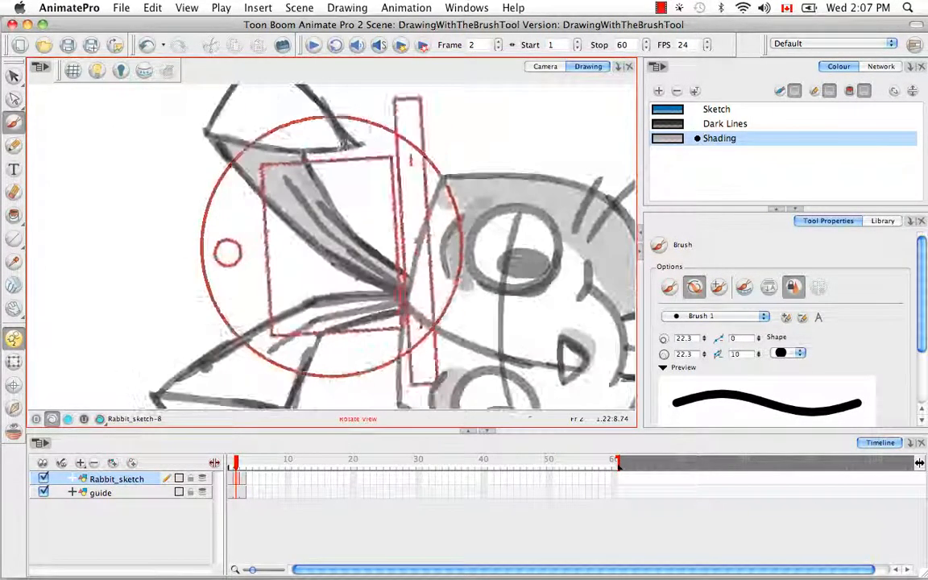
{"action": "mouse_move", "coordinate": [342, 346]}
{"action": "left_mouse_down"}
{"action": "mouse_move", "coordinate": [399, 221]}
{"action": "mouse_move", "coordinate": [388, 211]}
{"action": "mouse_move", "coordinate": [298, 262]}
{"action": "left_mouse_up"}
{"action": "mouse_move", "coordinate": [171, 319]}
{"action": "left_mouse_down"}
{"action": "mouse_move", "coordinate": [235, 278]}
{"action": "mouse_move", "coordinate": [282, 289]}
{"action": "mouse_move", "coordinate": [259, 274]}
{"action": "mouse_move", "coordinate": [263, 300]}
{"action": "mouse_move", "coordinate": [187, 286]}
{"action": "mouse_move", "coordinate": [278, 300]}
{"action": "mouse_move", "coordinate": [293, 316]}
{"action": "left_mouse_up"}
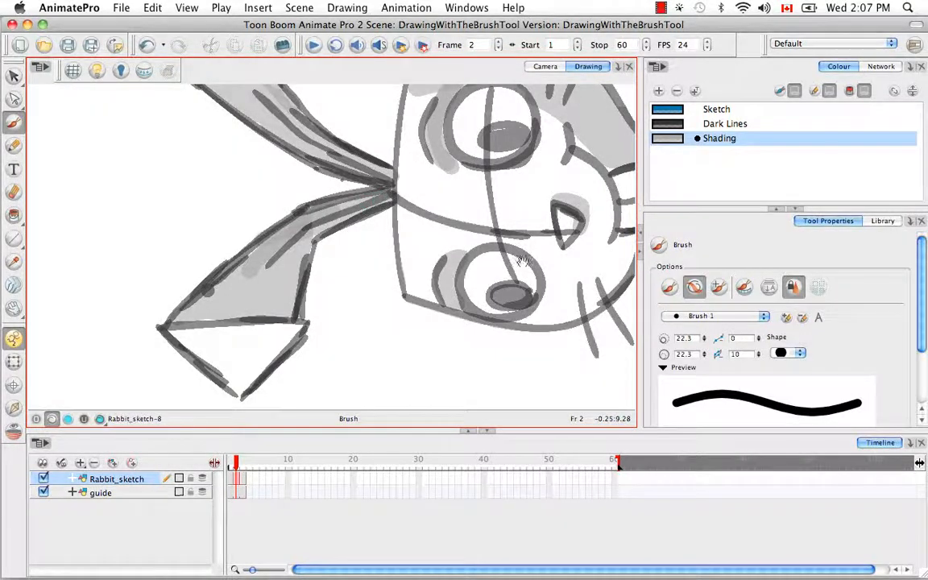
Shade the back edge of the coat down to its hem and the strip beneath the lapel.
{"action": "mouse_move", "coordinate": [522, 262]}
{"action": "left_mouse_down"}
{"action": "mouse_move", "coordinate": [435, 222]}
{"action": "mouse_move", "coordinate": [442, 352]}
{"action": "mouse_move", "coordinate": [449, 331]}
{"action": "mouse_move", "coordinate": [326, 339]}
{"action": "mouse_move", "coordinate": [242, 278]}
{"action": "left_mouse_up"}
{"action": "left_click_drag", "start_coordinate": [290, 296], "coordinate": [329, 204]}
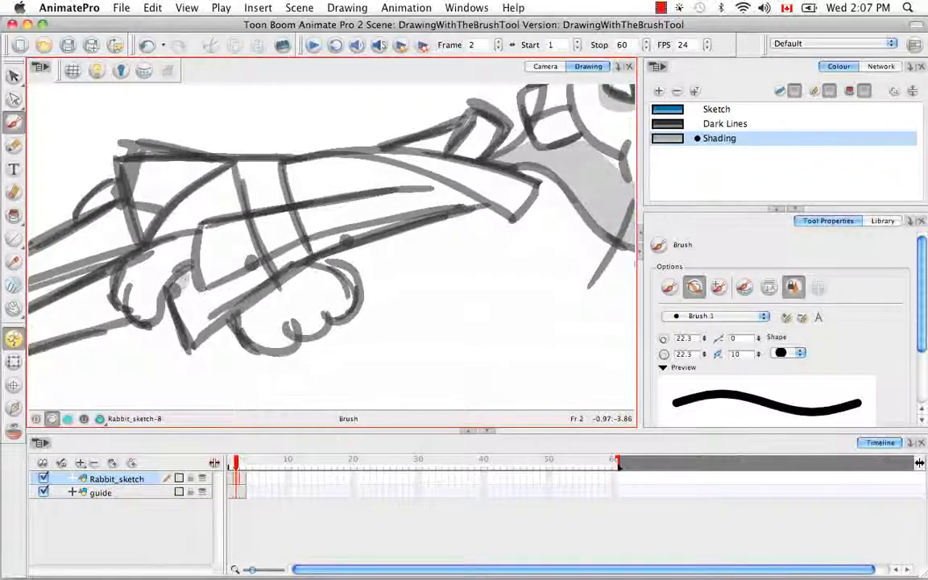
{"action": "mouse_move", "coordinate": [184, 279]}
{"action": "left_mouse_down"}
{"action": "mouse_move", "coordinate": [174, 292]}
{"action": "mouse_move", "coordinate": [191, 315]}
{"action": "mouse_move", "coordinate": [248, 278]}
{"action": "left_mouse_up"}
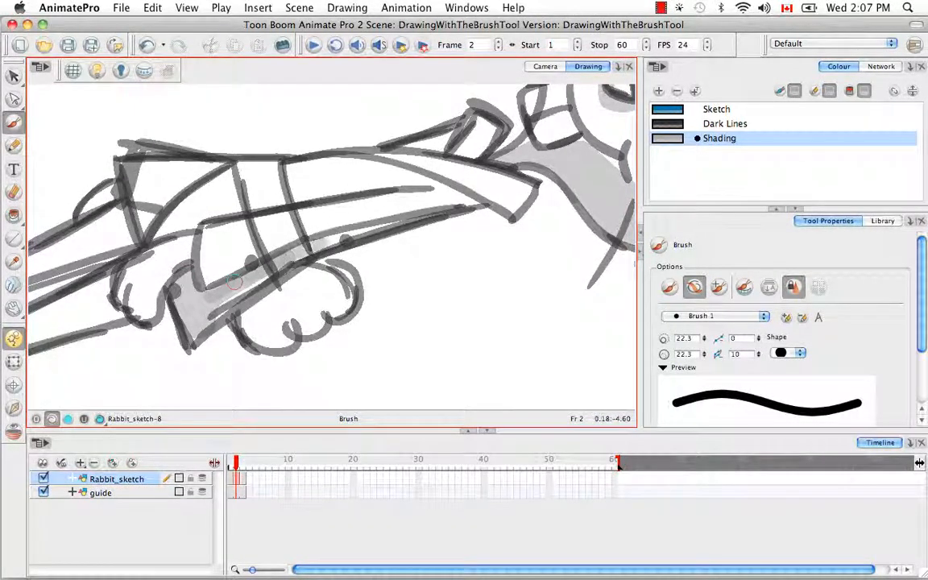
{"action": "left_click_drag", "start_coordinate": [528, 266], "coordinate": [514, 148]}
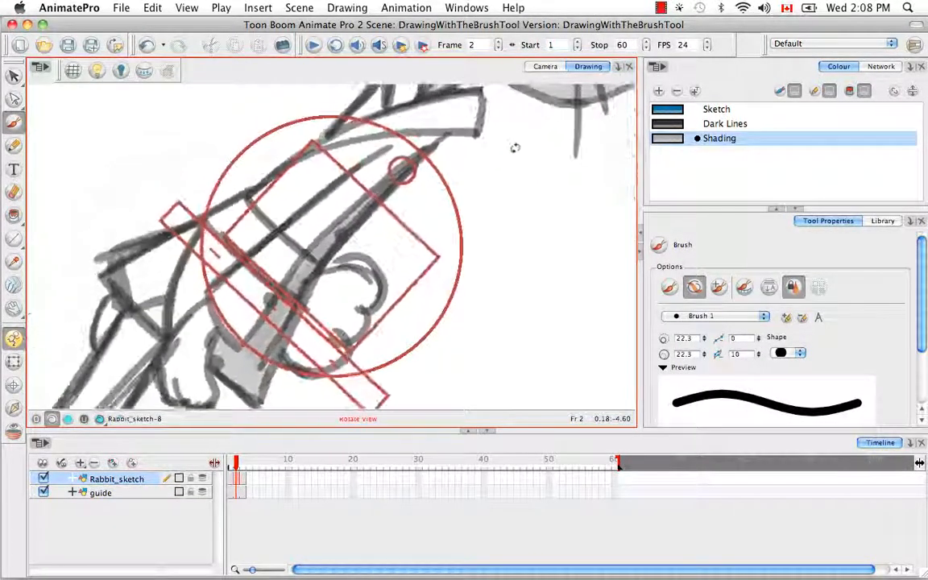
{"action": "left_click_drag", "start_coordinate": [324, 205], "coordinate": [297, 253]}
{"action": "left_click_drag", "start_coordinate": [263, 219], "coordinate": [413, 187]}
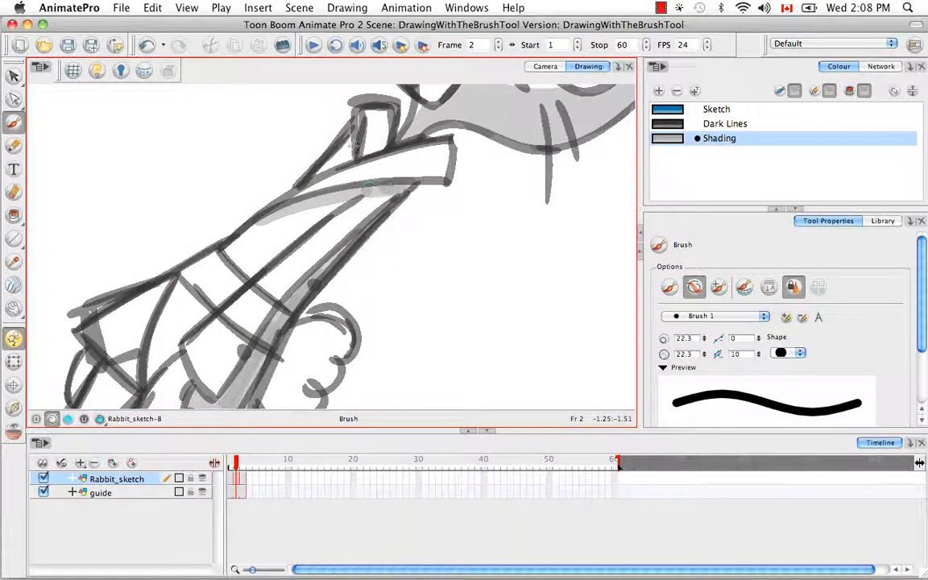
Add shading to the rabbit's tail and to the upper leg directly below the coat hem.
{"action": "left_click_drag", "start_coordinate": [451, 242], "coordinate": [428, 169]}
{"action": "left_click_drag", "start_coordinate": [423, 206], "coordinate": [403, 104]}
{"action": "mouse_move", "coordinate": [327, 257]}
{"action": "left_mouse_down"}
{"action": "mouse_move", "coordinate": [335, 223]}
{"action": "mouse_move", "coordinate": [338, 280]}
{"action": "mouse_move", "coordinate": [383, 165]}
{"action": "left_mouse_up"}
{"action": "left_click_drag", "start_coordinate": [446, 248], "coordinate": [432, 192]}
{"action": "left_click_drag", "start_coordinate": [275, 228], "coordinate": [343, 220]}
{"action": "mouse_move", "coordinate": [320, 288]}
{"action": "left_mouse_down"}
{"action": "mouse_move", "coordinate": [332, 249]}
{"action": "mouse_move", "coordinate": [335, 273]}
{"action": "left_mouse_up"}
{"action": "mouse_move", "coordinate": [349, 321]}
{"action": "left_mouse_down"}
{"action": "mouse_move", "coordinate": [360, 300]}
{"action": "mouse_move", "coordinate": [330, 320]}
{"action": "mouse_move", "coordinate": [293, 304]}
{"action": "mouse_move", "coordinate": [295, 246]}
{"action": "left_mouse_up"}
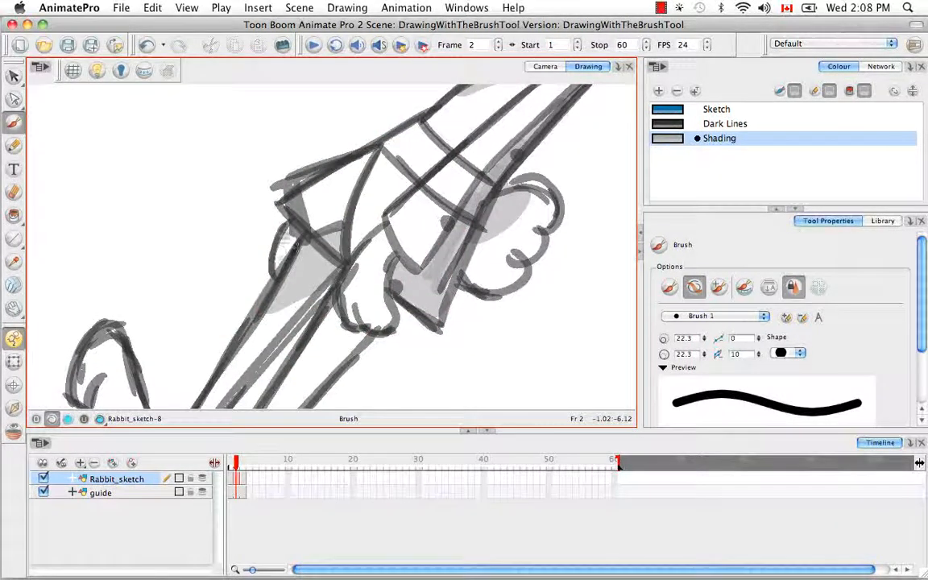
Shade the other upper leg below the hand and the tops of both feet, and reset the view to the whole rabbit.
{"action": "mouse_move", "coordinate": [332, 324]}
{"action": "left_mouse_down"}
{"action": "mouse_move", "coordinate": [335, 259]}
{"action": "mouse_move", "coordinate": [330, 278]}
{"action": "mouse_move", "coordinate": [443, 154]}
{"action": "left_mouse_up"}
{"action": "left_click_drag", "start_coordinate": [302, 245], "coordinate": [323, 240]}
{"action": "mouse_move", "coordinate": [286, 95]}
{"action": "left_mouse_down"}
{"action": "mouse_move", "coordinate": [260, 181]}
{"action": "mouse_move", "coordinate": [274, 204]}
{"action": "left_mouse_up"}
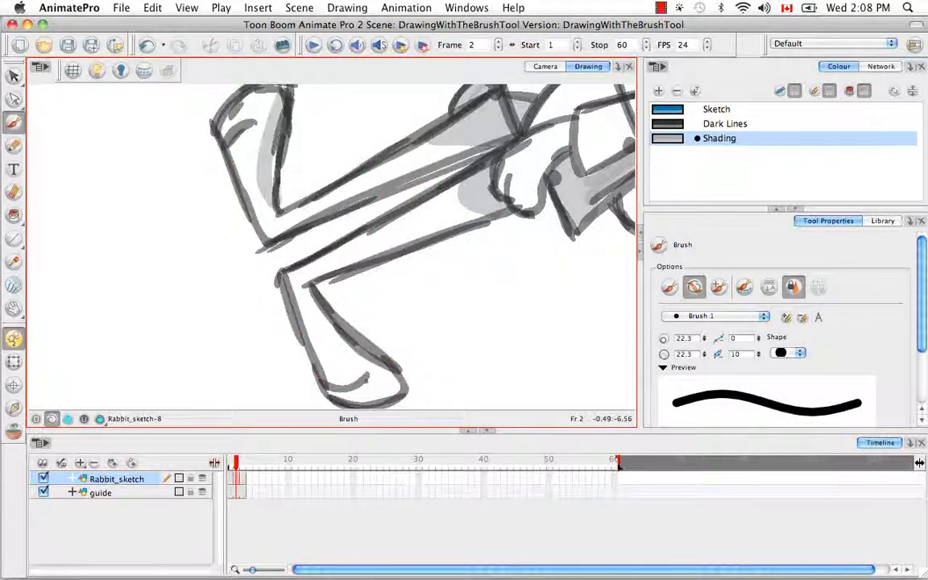
{"action": "mouse_move", "coordinate": [352, 315]}
{"action": "left_mouse_down"}
{"action": "mouse_move", "coordinate": [315, 316]}
{"action": "mouse_move", "coordinate": [298, 339]}
{"action": "mouse_move", "coordinate": [311, 369]}
{"action": "left_mouse_up"}
{"action": "mouse_move", "coordinate": [401, 291]}
{"action": "left_mouse_down"}
{"action": "mouse_move", "coordinate": [418, 135]}
{"action": "mouse_move", "coordinate": [378, 127]}
{"action": "left_mouse_up"}
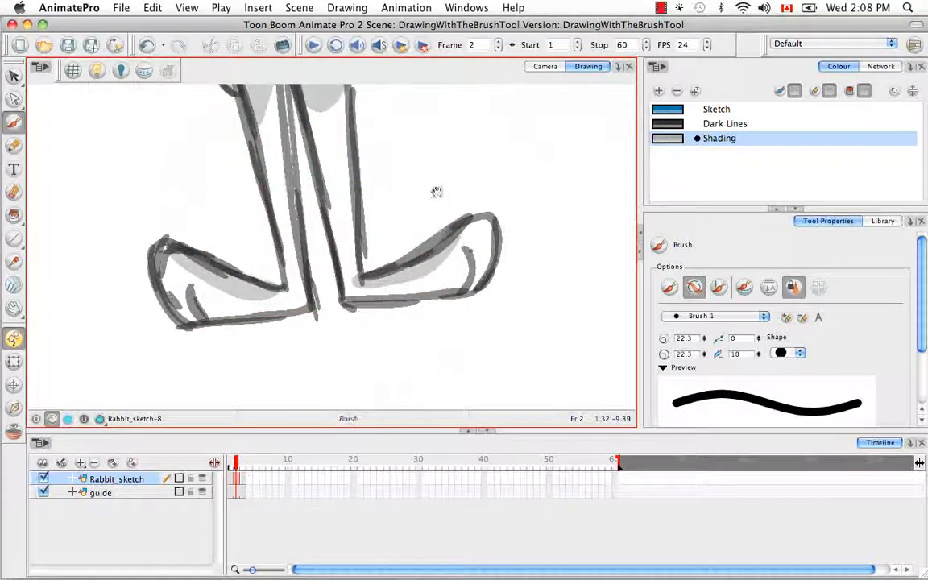
{"action": "key", "text": "shift+m"}
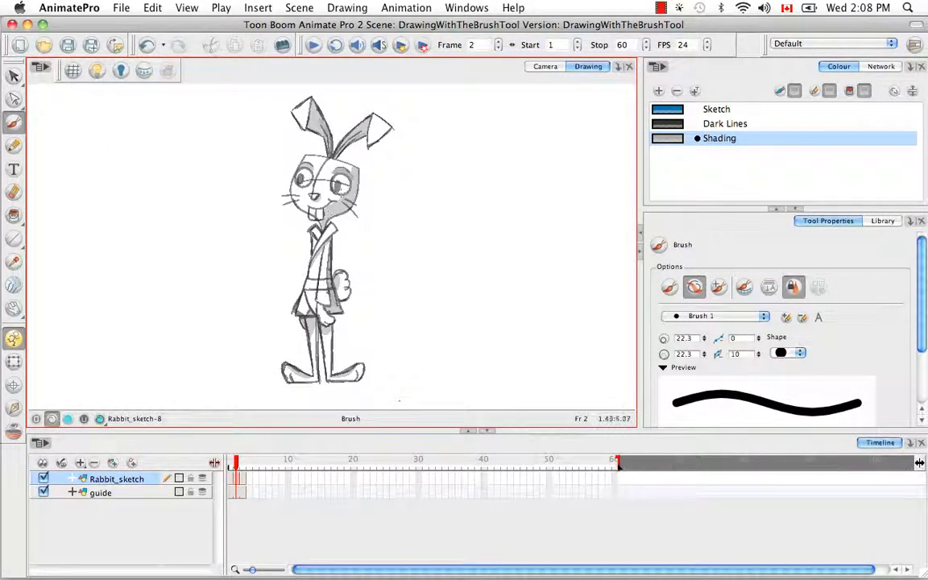
Darken the Dark Lines swatch to RGB 26, 25, 25 and set its alpha to 203.
{"action": "double_click", "coordinate": [667, 123]}
{"action": "left_click_drag", "start_coordinate": [272, 305], "coordinate": [272, 311]}
{"action": "left_click_drag", "start_coordinate": [471, 114], "coordinate": [585, 98]}
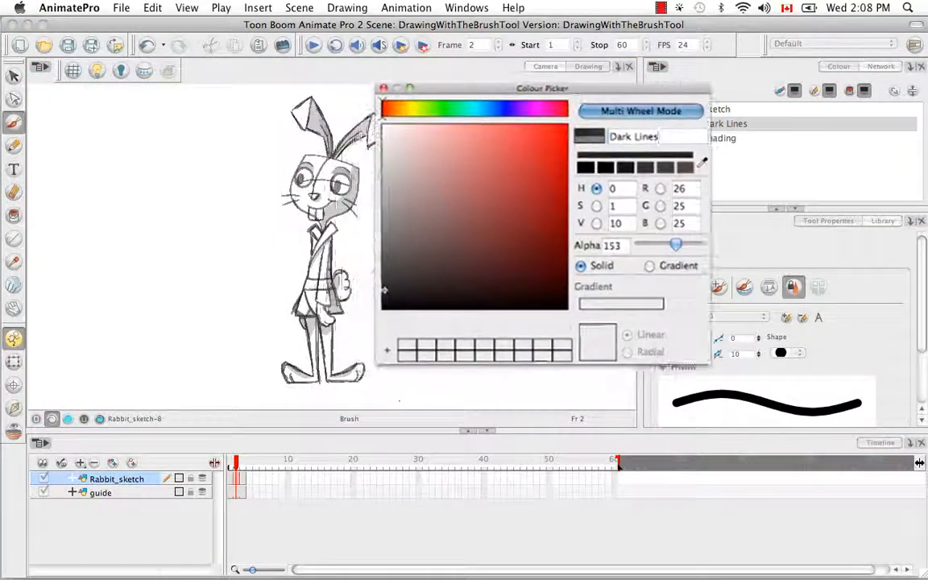
{"action": "left_click_drag", "start_coordinate": [676, 245], "coordinate": [687, 246]}
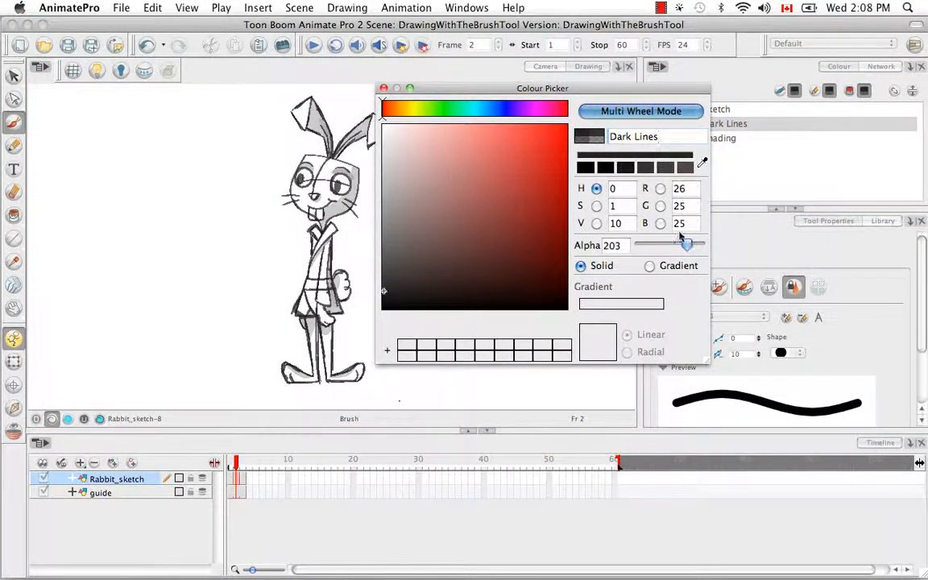
{"action": "left_click", "coordinate": [385, 88]}
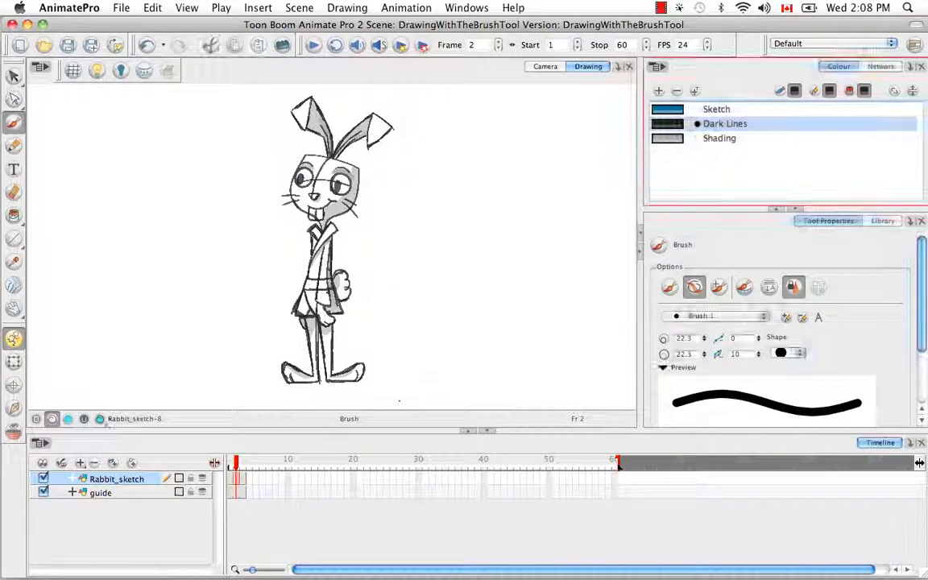
Darken the Shading swatch to RGB 121, 121, 121.
{"action": "double_click", "coordinate": [667, 137]}
{"action": "left_click_drag", "start_coordinate": [385, 197], "coordinate": [384, 222]}
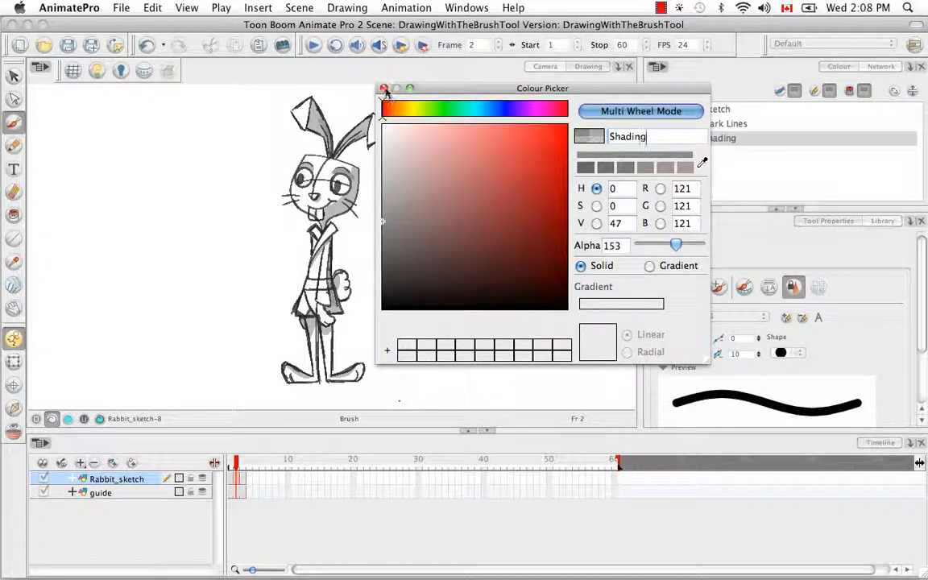
{"action": "left_click", "coordinate": [384, 89]}
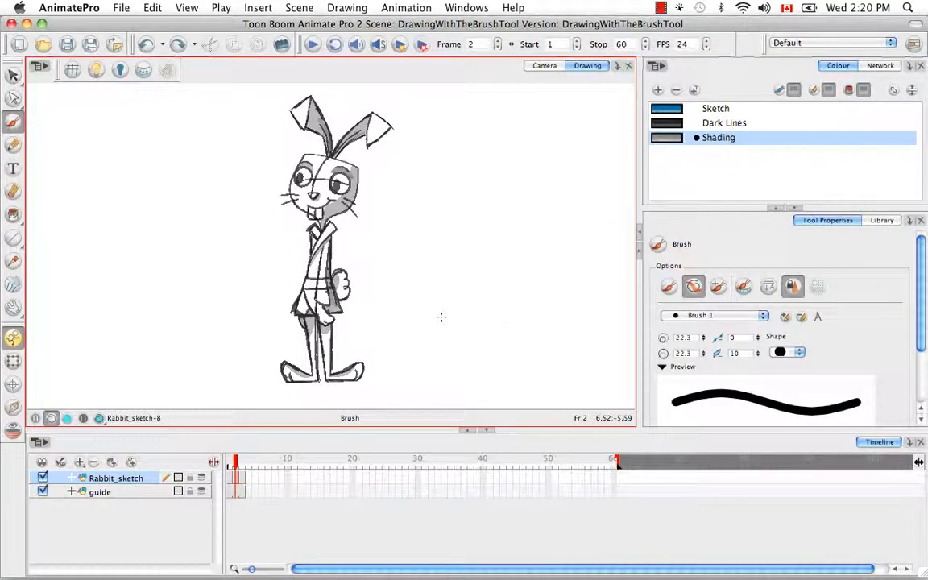
Switch the brush to normal mode and paint a semi-transparent test stroke over the rabbit's lower cheek line.
{"action": "key", "text": "super+equal"}
{"action": "key", "text": "super+equal"}
{"action": "key", "text": "super+equal"}
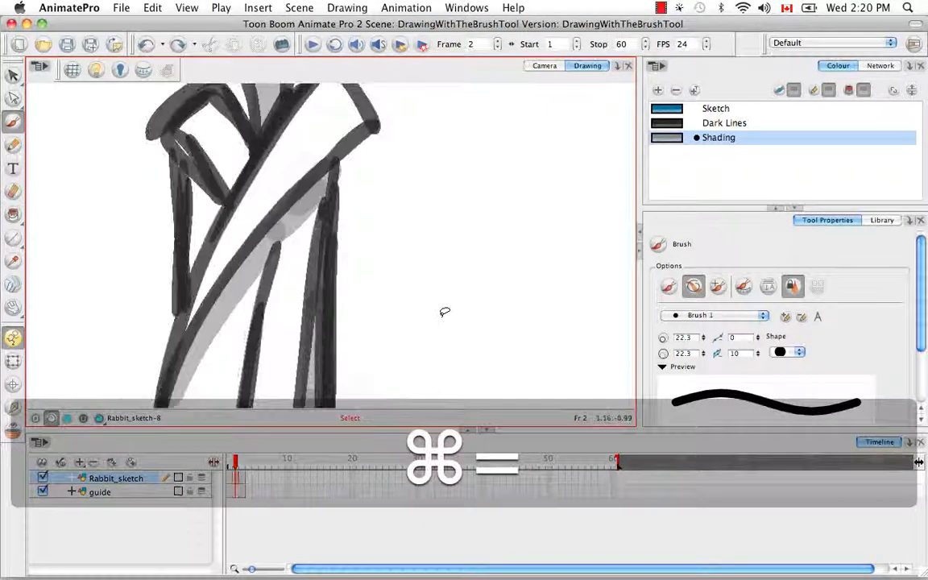
{"action": "scroll", "coordinate": [336, 190], "scroll_direction": "up", "scroll_amount": 15}
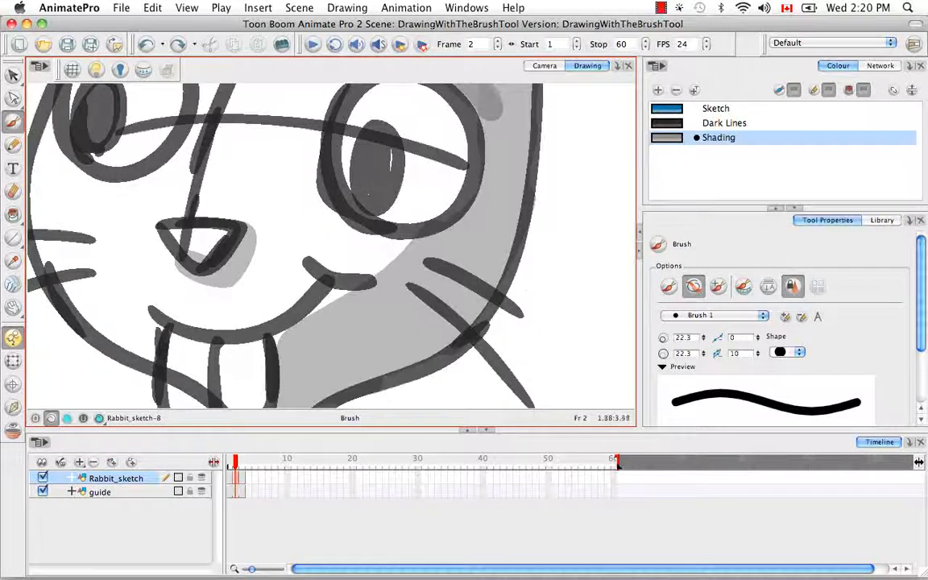
{"action": "left_click", "coordinate": [671, 290]}
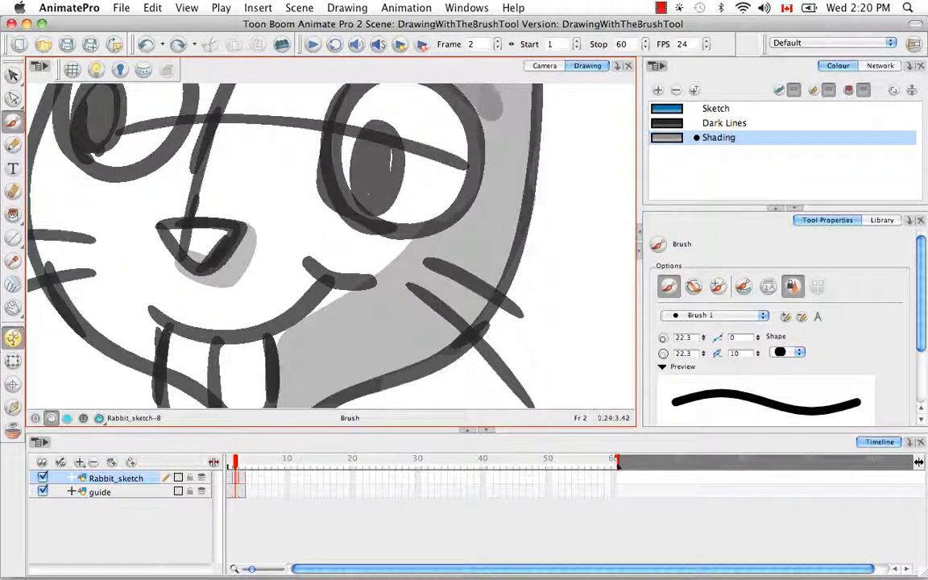
{"action": "key", "text": "space"}
{"action": "mouse_move", "coordinate": [287, 303]}
{"action": "left_mouse_down"}
{"action": "mouse_move", "coordinate": [456, 263]}
{"action": "mouse_move", "coordinate": [442, 291]}
{"action": "left_mouse_up"}
{"action": "mouse_move", "coordinate": [234, 331]}
{"action": "left_mouse_down"}
{"action": "mouse_move", "coordinate": [254, 307]}
{"action": "mouse_move", "coordinate": [253, 326]}
{"action": "left_mouse_up"}
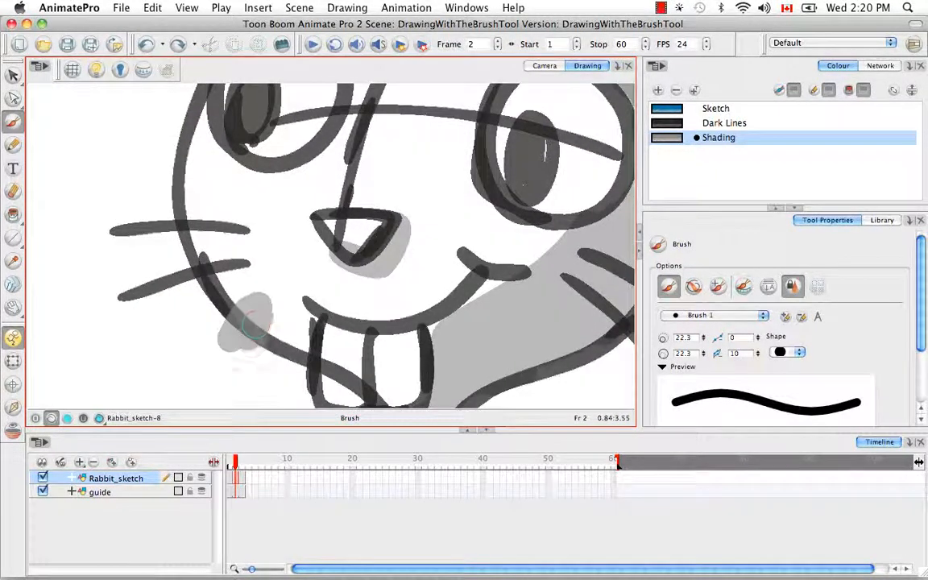
Make the Shading swatch fully opaque by setting its alpha to 255.
{"action": "left_click", "coordinate": [662, 142]}
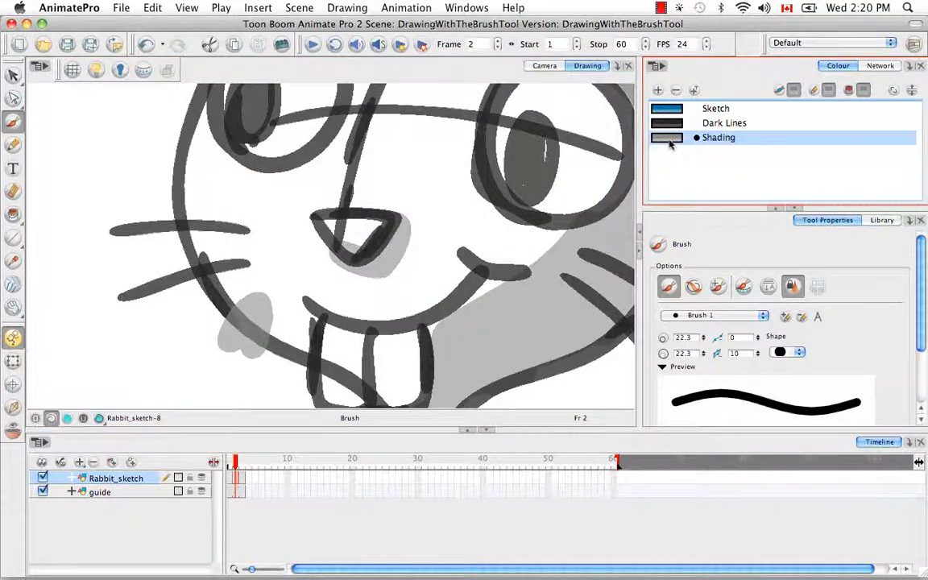
{"action": "double_click", "coordinate": [671, 142]}
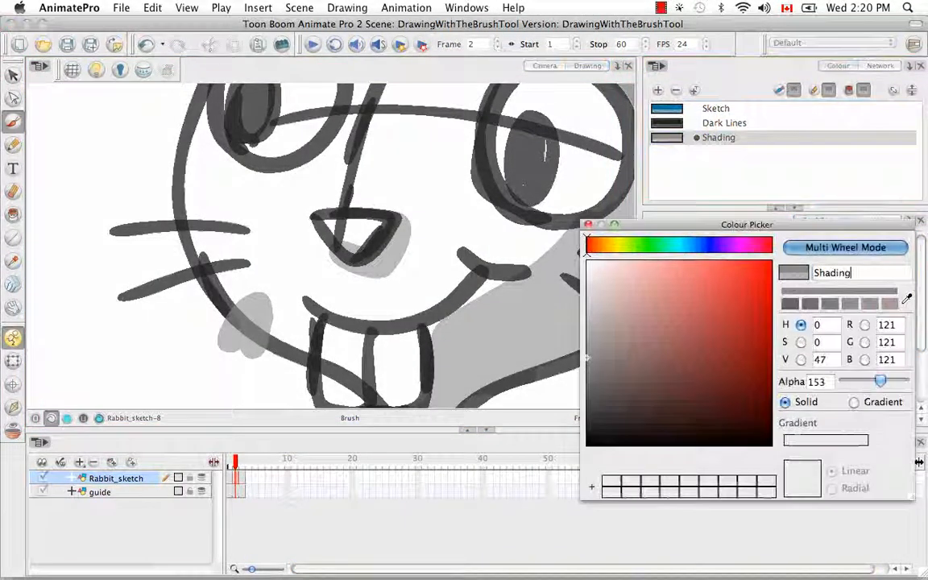
{"action": "left_click_drag", "start_coordinate": [882, 382], "coordinate": [903, 382]}
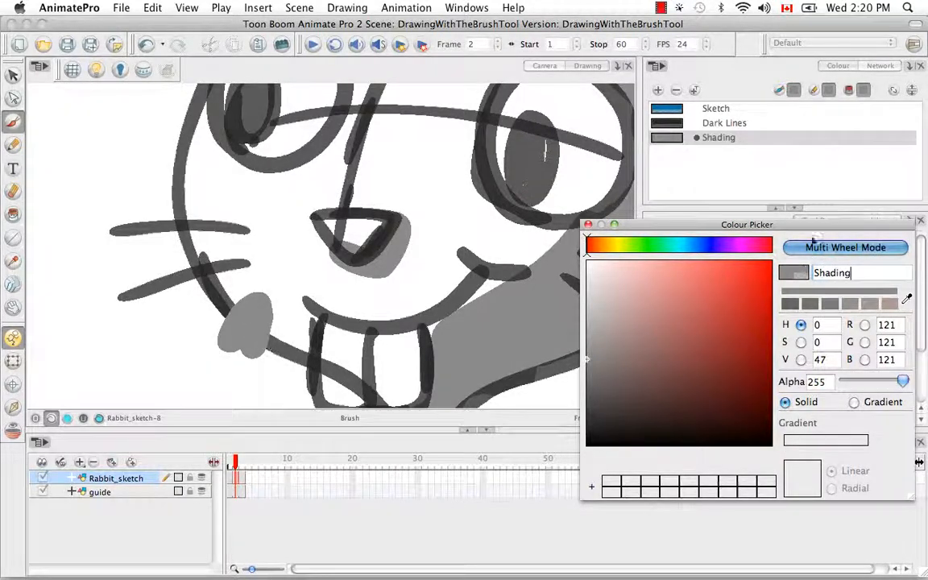
{"action": "left_click_drag", "start_coordinate": [750, 226], "coordinate": [657, 159]}
{"action": "left_click", "coordinate": [496, 157]}
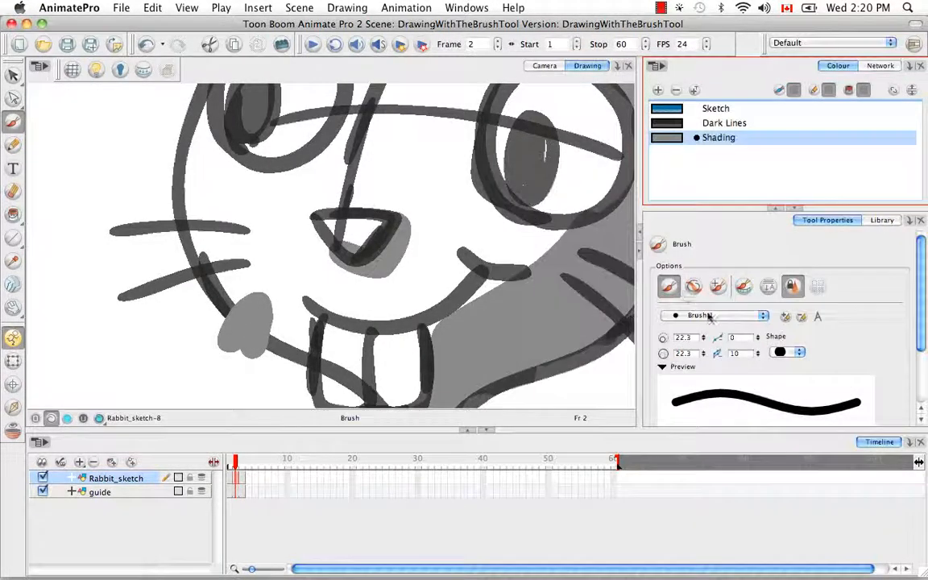
Switch the brush back to drawing behind and paint a second test stroke across the chin line beside the teeth.
{"action": "left_click", "coordinate": [693, 287]}
{"action": "mouse_move", "coordinate": [294, 323]}
{"action": "left_mouse_down"}
{"action": "mouse_move", "coordinate": [274, 362]}
{"action": "mouse_move", "coordinate": [278, 314]}
{"action": "mouse_move", "coordinate": [270, 327]}
{"action": "left_mouse_up"}
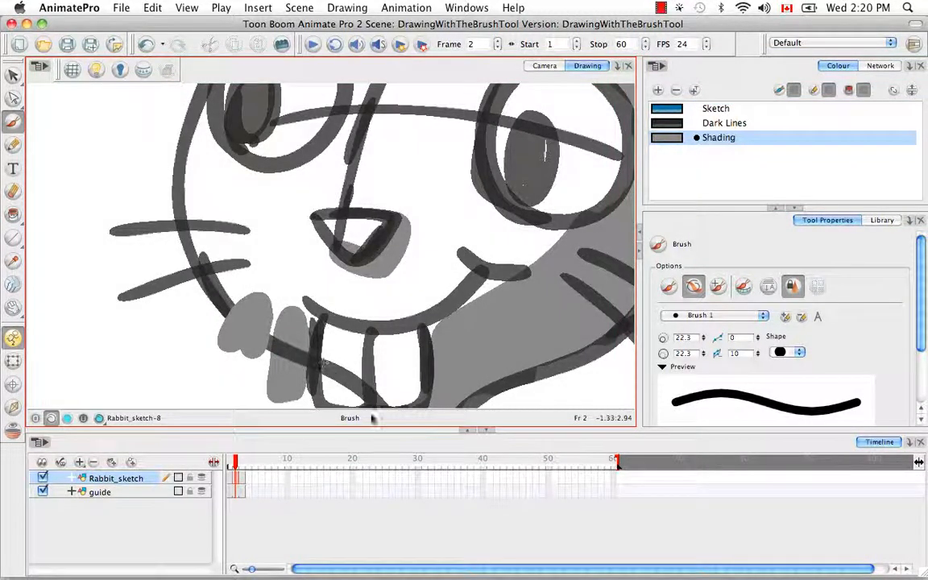
{"action": "scroll", "coordinate": [352, 274], "scroll_direction": "down", "scroll_amount": 3}
{"action": "scroll", "coordinate": [352, 274], "scroll_direction": "right", "scroll_amount": 3}
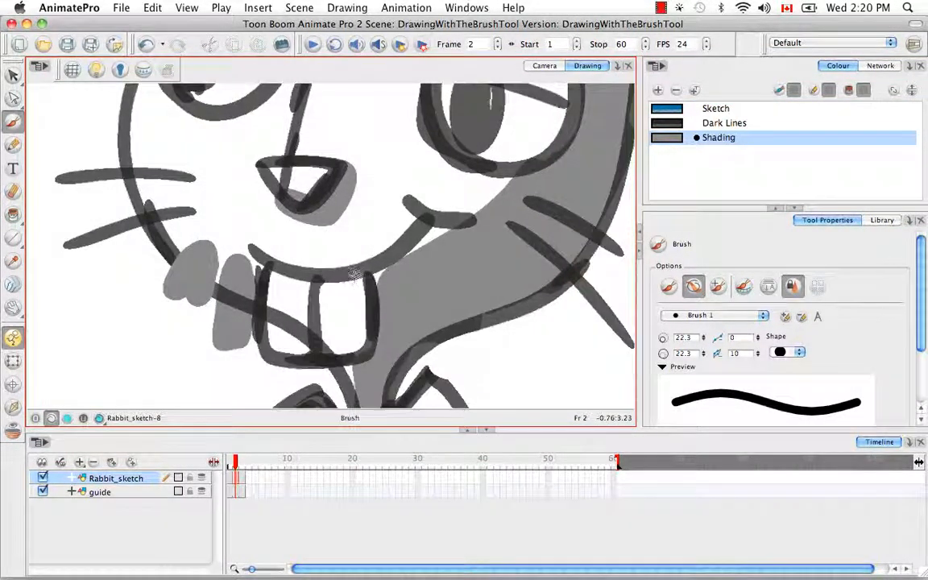
Undo the test strokes and the Shading opacity change, and reset the view to the whole rabbit.
{"action": "key", "text": "super+z"}
{"action": "key", "text": "super+z"}
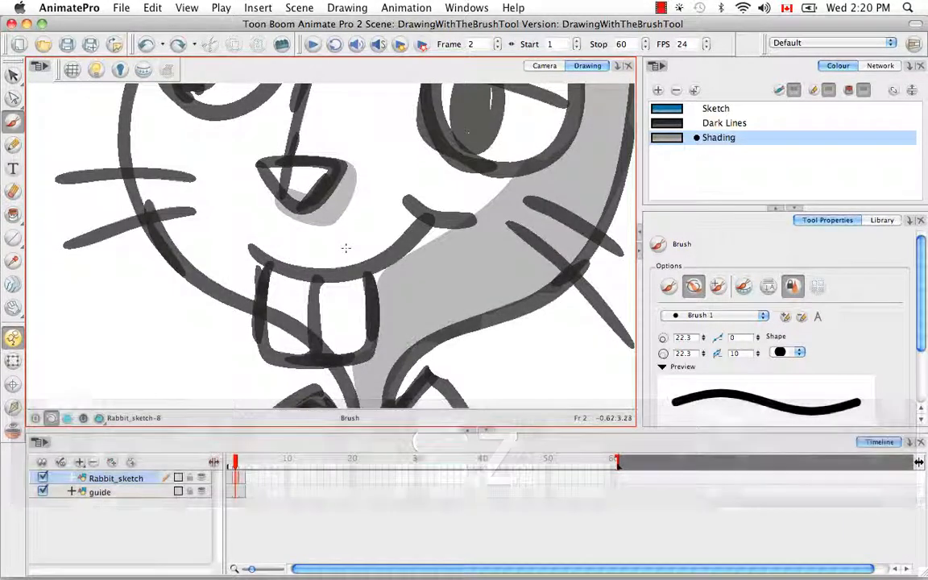
{"action": "key", "text": "shift+m"}
{"action": "key", "text": "shift+m"}
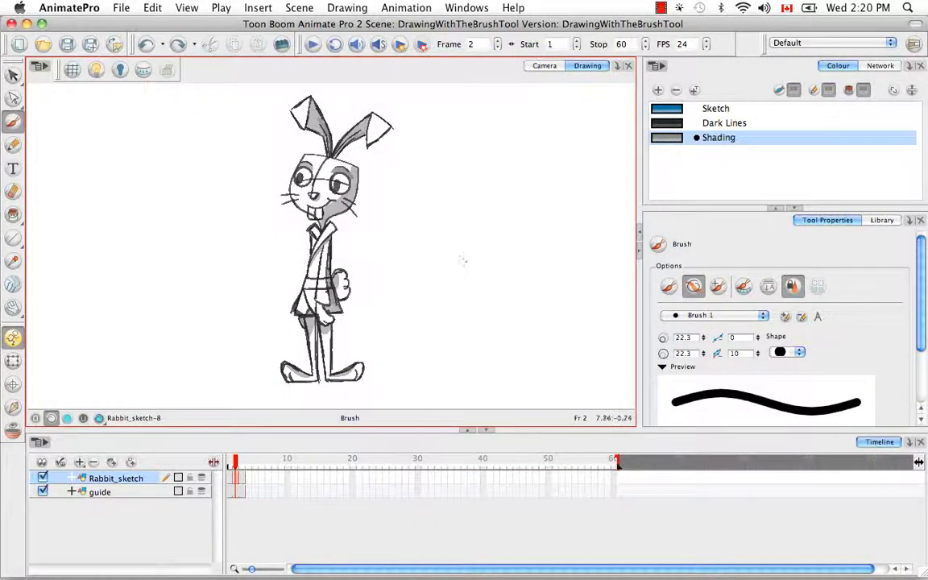